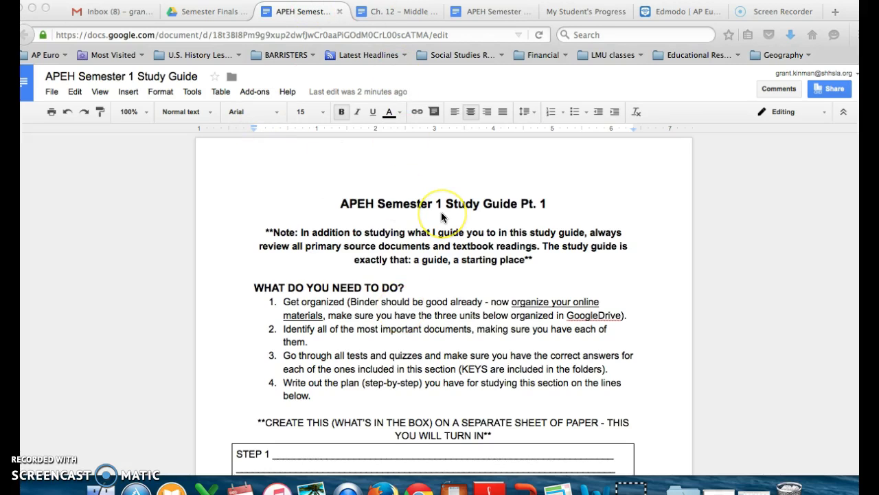
Step: Scroll the study guide past the STEP box to the Intro Unit – The Middle Ages section on page 2
{"action": "scroll", "coordinate": [441, 212], "scroll_direction": "down", "scroll_amount": 2}
{"action": "scroll", "coordinate": [444, 217], "scroll_direction": "down", "scroll_amount": 5}
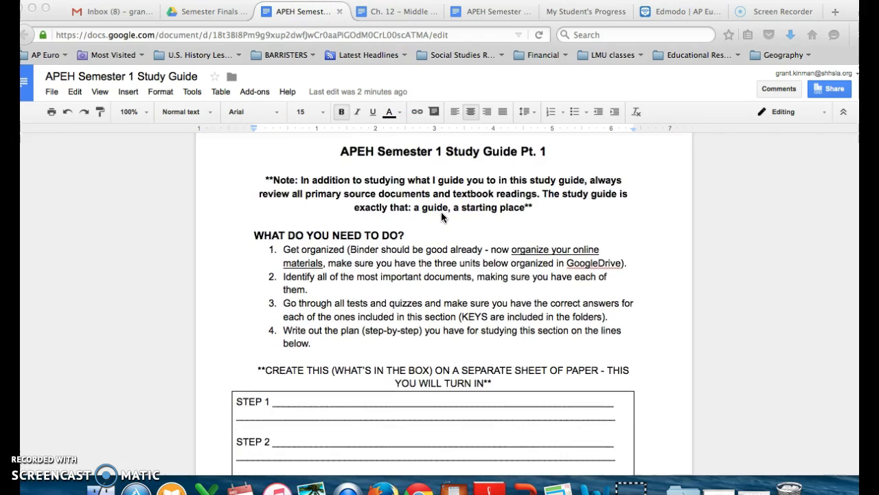
{"action": "scroll", "coordinate": [441, 216], "scroll_direction": "down", "scroll_amount": 10}
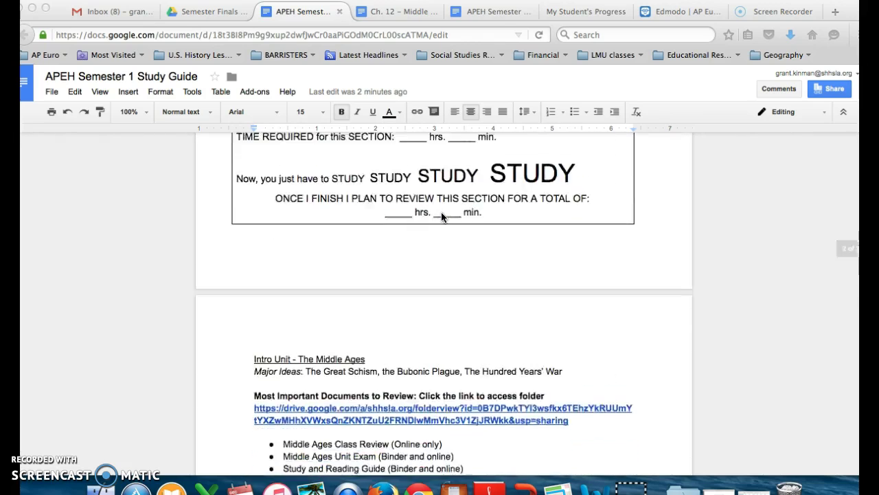
{"action": "scroll", "coordinate": [442, 217], "scroll_direction": "up", "scroll_amount": 8}
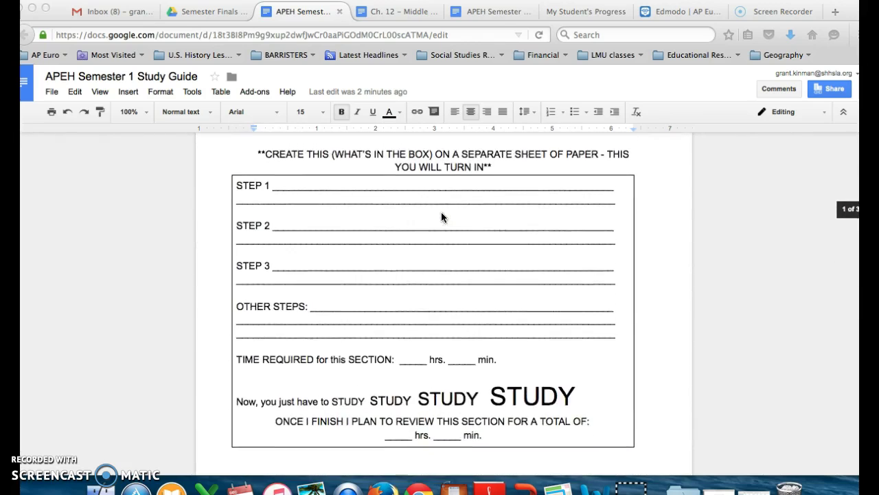
{"action": "scroll", "coordinate": [442, 218], "scroll_direction": "down", "scroll_amount": 4}
{"action": "scroll", "coordinate": [441, 217], "scroll_direction": "up", "scroll_amount": 5}
{"action": "scroll", "coordinate": [441, 217], "scroll_direction": "up", "scroll_amount": 6}
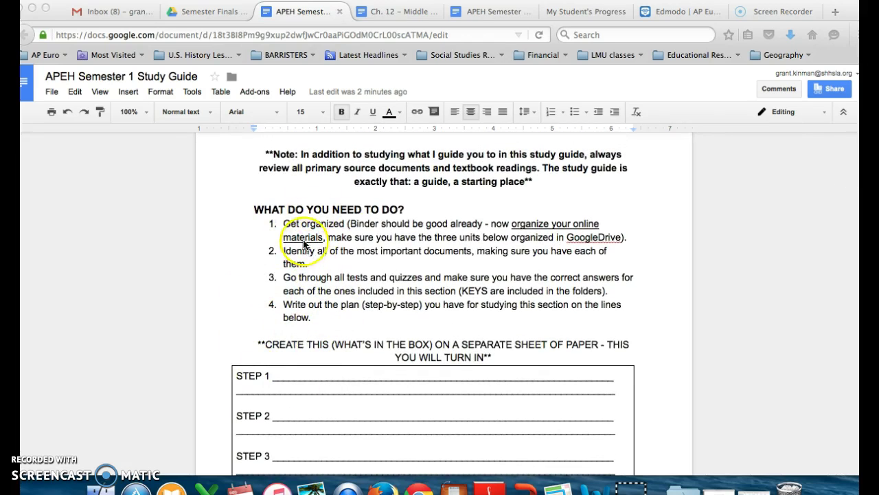
{"action": "scroll", "coordinate": [290, 245], "scroll_direction": "down", "scroll_amount": 1}
{"action": "scroll", "coordinate": [290, 245], "scroll_direction": "down", "scroll_amount": 3}
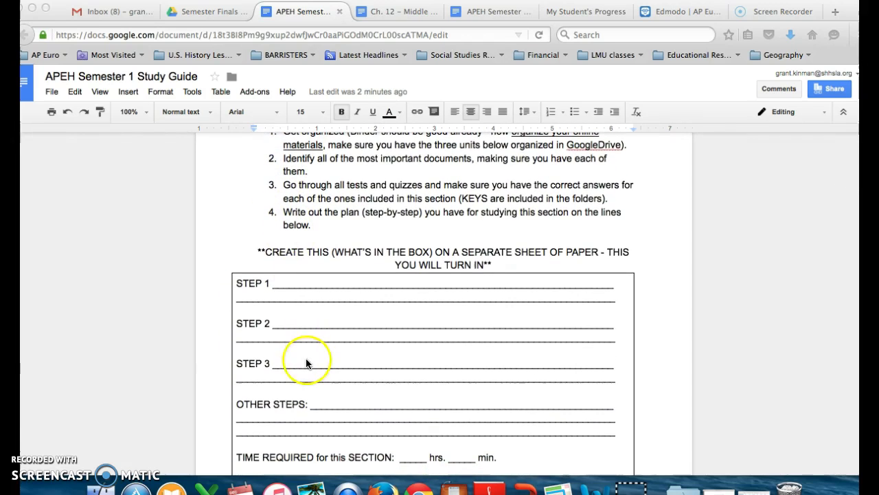
{"action": "scroll", "coordinate": [297, 238], "scroll_direction": "down", "scroll_amount": 15}
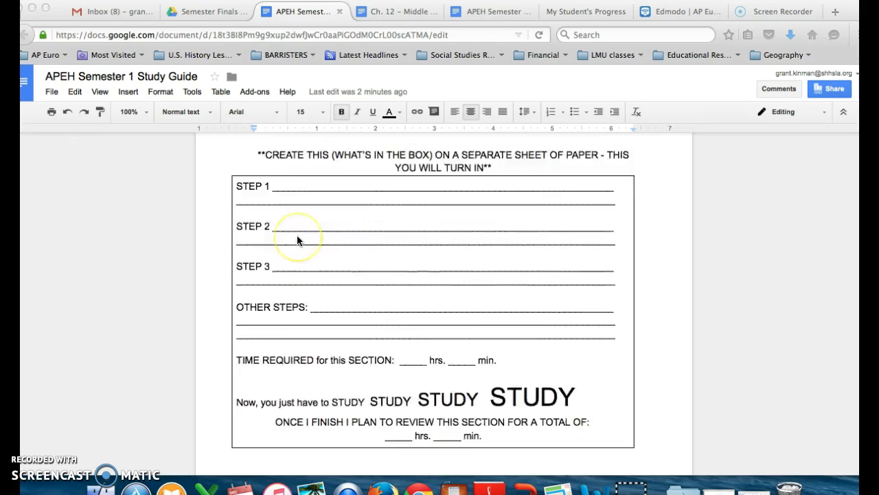
{"action": "scroll", "coordinate": [297, 240], "scroll_direction": "down", "scroll_amount": 1}
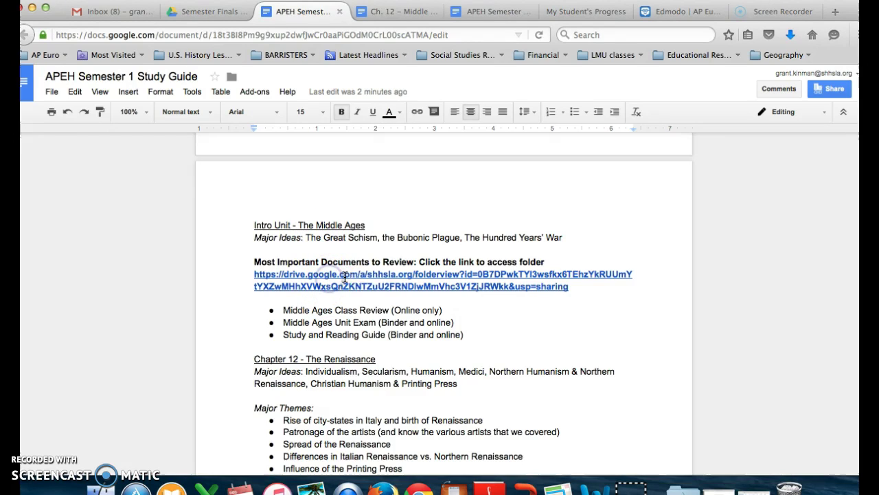
Step: Follow the folder link to the Middle Ages Intro Unit Drive folder and browse its 18 files
{"action": "left_click", "coordinate": [375, 275]}
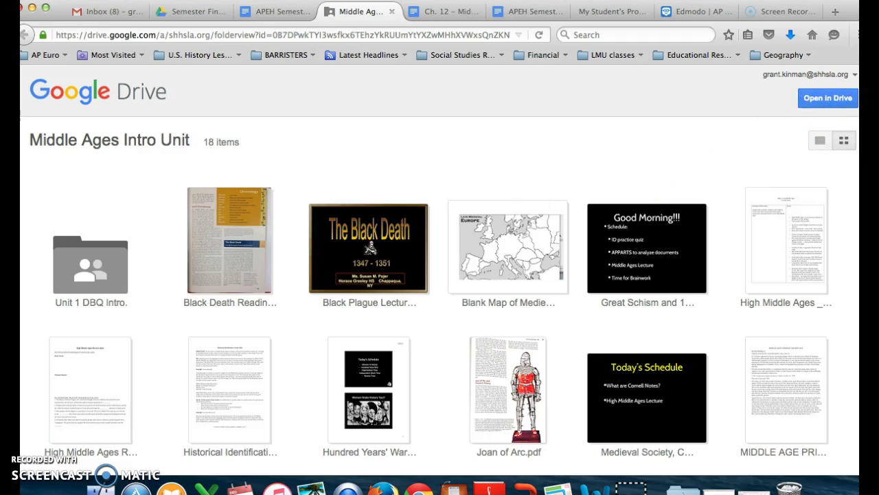
{"action": "left_click", "coordinate": [677, 131]}
{"action": "left_click", "coordinate": [563, 190]}
{"action": "scroll", "coordinate": [562, 192], "scroll_direction": "down", "scroll_amount": 5}
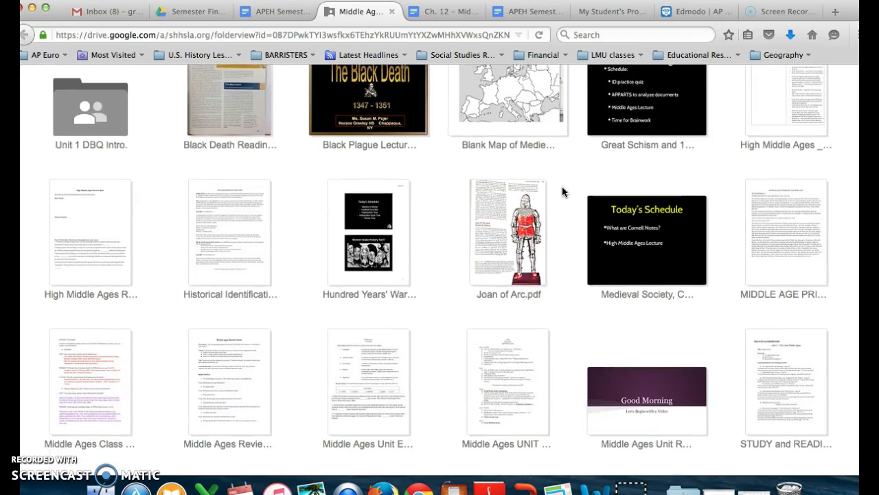
{"action": "scroll", "coordinate": [562, 192], "scroll_direction": "up", "scroll_amount": 5}
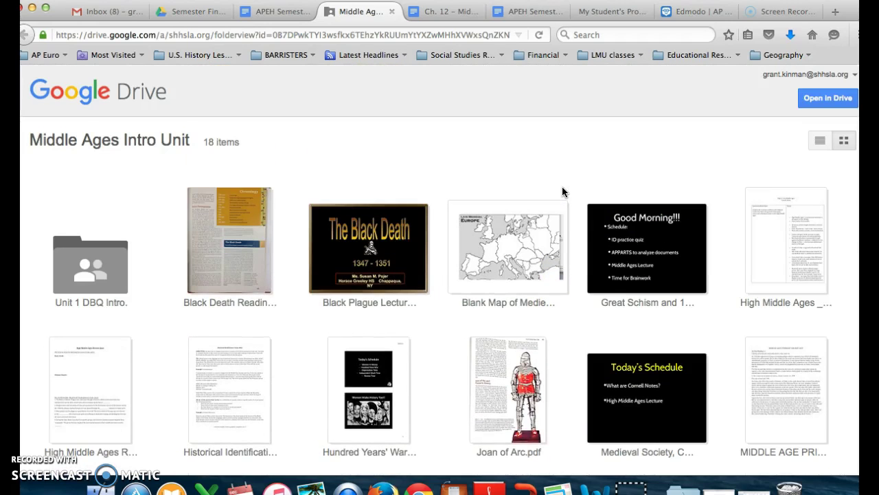
Step: Back in the Semester 1 study guide, highlight the three key Middle Ages document bullets
{"action": "left_click", "coordinate": [294, 16]}
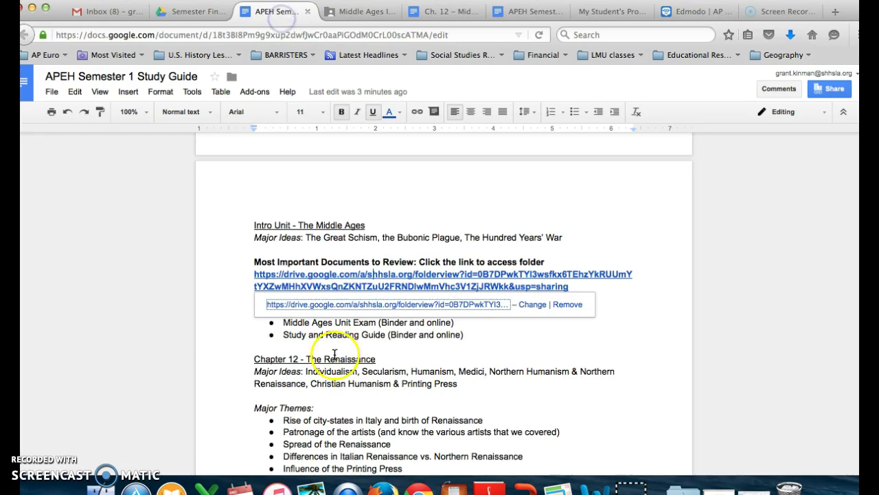
{"action": "scroll", "coordinate": [335, 355], "scroll_direction": "down", "scroll_amount": 1}
{"action": "left_click", "coordinate": [471, 301]}
{"action": "left_click_drag", "start_coordinate": [471, 300], "coordinate": [293, 274]}
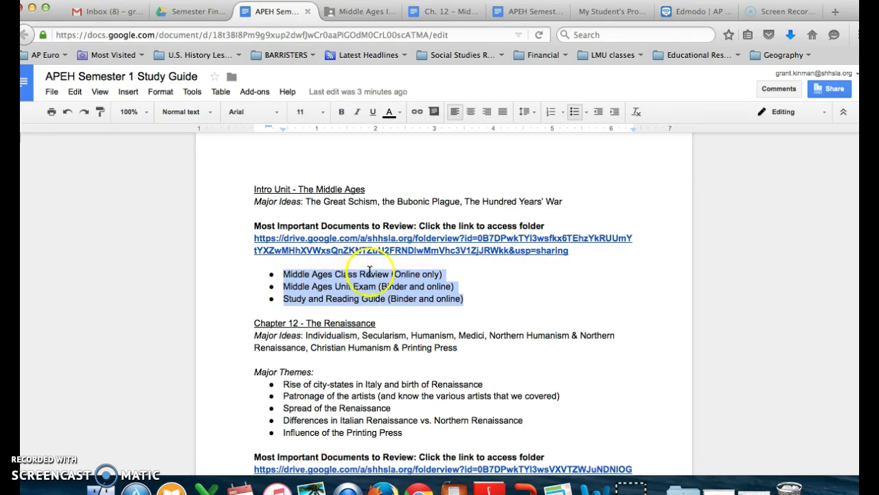
{"action": "left_click", "coordinate": [466, 285]}
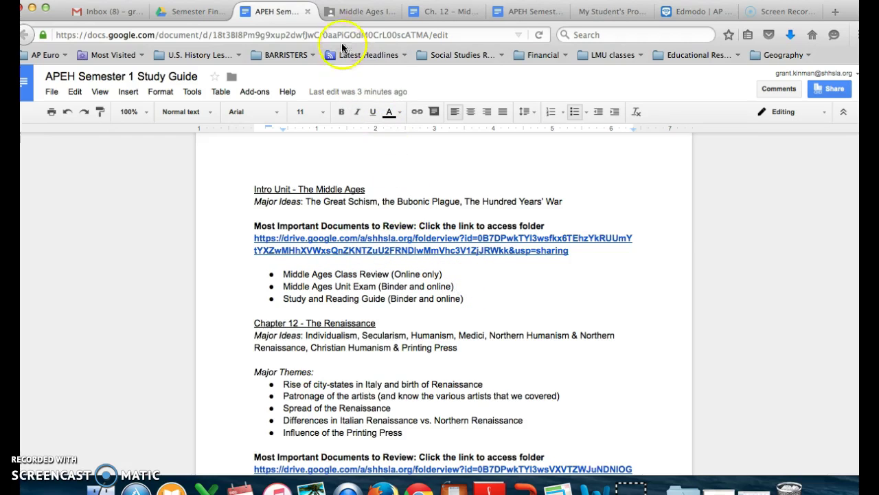
Step: Preview the Middle Ages Class Review Day document and read through its Feudalism analysis
{"action": "left_click", "coordinate": [349, 17]}
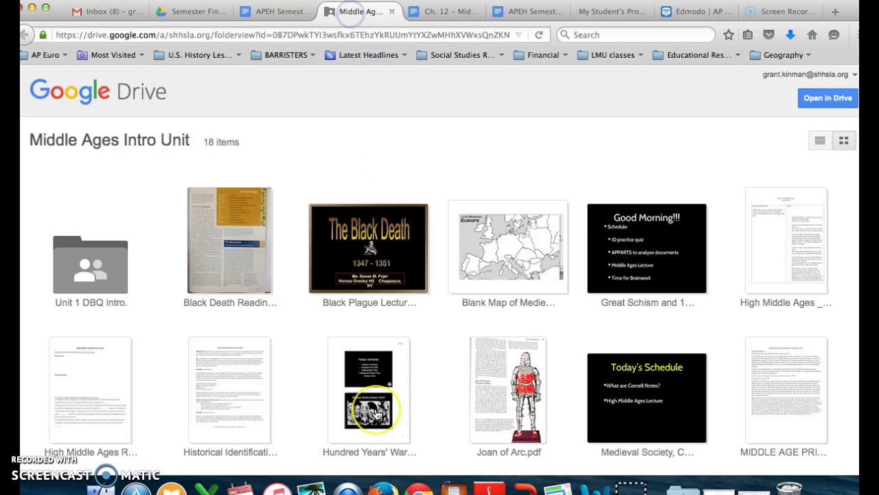
{"action": "scroll", "coordinate": [377, 414], "scroll_direction": "down", "scroll_amount": 1}
{"action": "scroll", "coordinate": [377, 414], "scroll_direction": "down", "scroll_amount": 2}
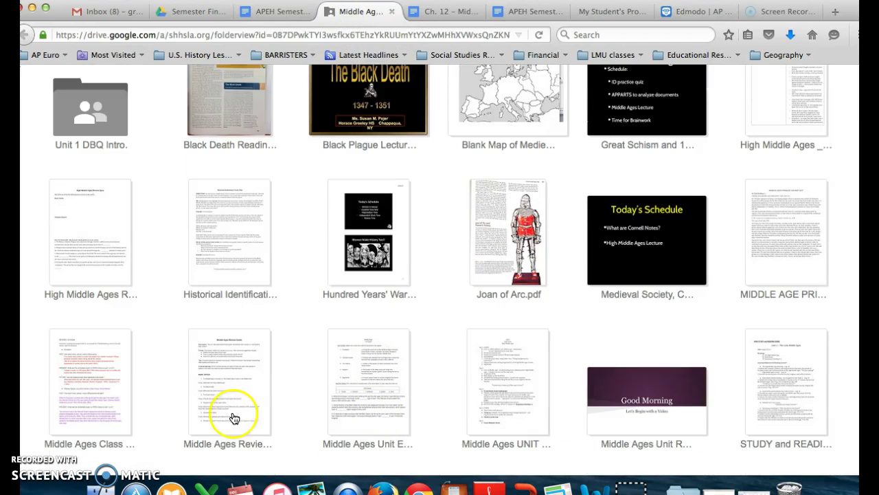
{"action": "left_click", "coordinate": [106, 390]}
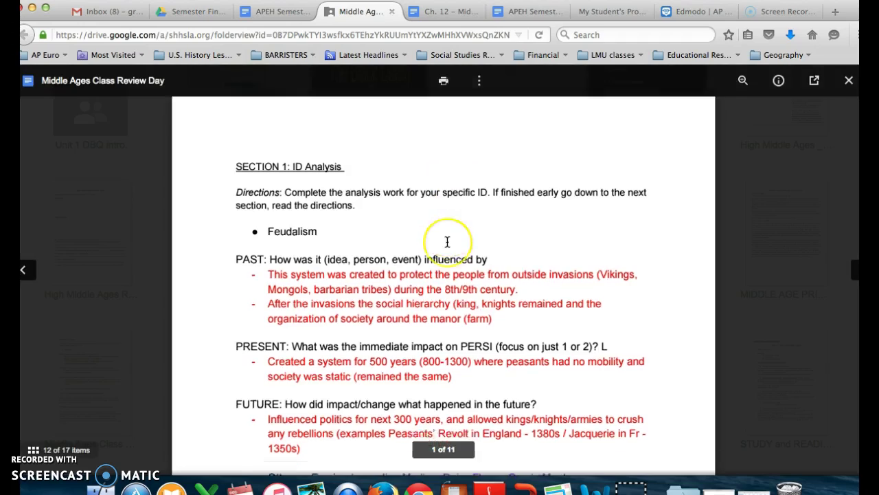
{"action": "scroll", "coordinate": [448, 241], "scroll_direction": "down", "scroll_amount": 5}
{"action": "scroll", "coordinate": [447, 242], "scroll_direction": "down", "scroll_amount": 2}
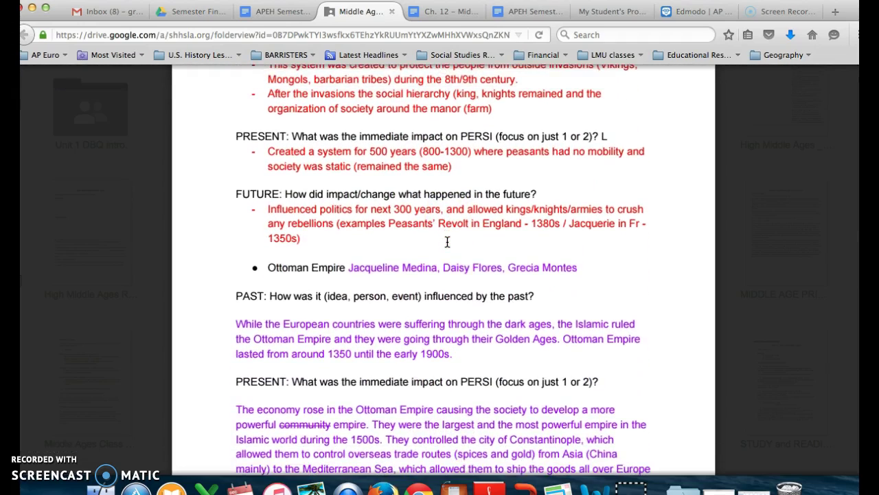
{"action": "scroll", "coordinate": [447, 242], "scroll_direction": "up", "scroll_amount": 6}
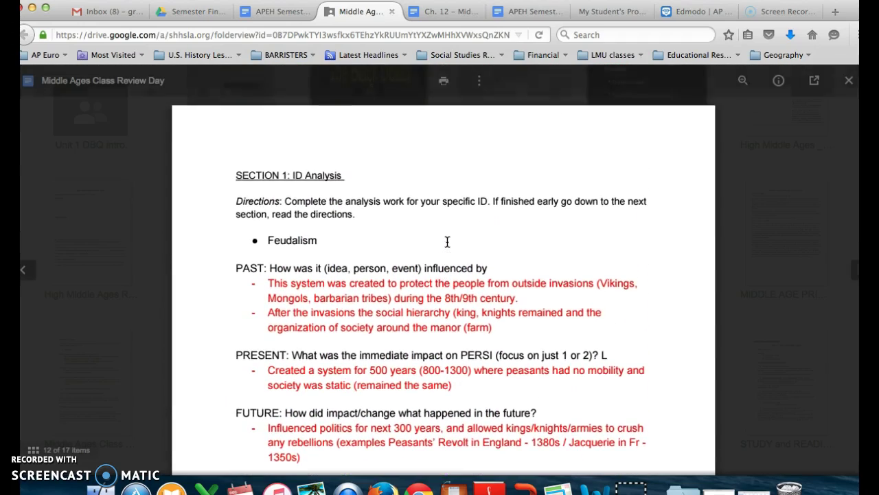
{"action": "scroll", "coordinate": [440, 236], "scroll_direction": "down", "scroll_amount": 2}
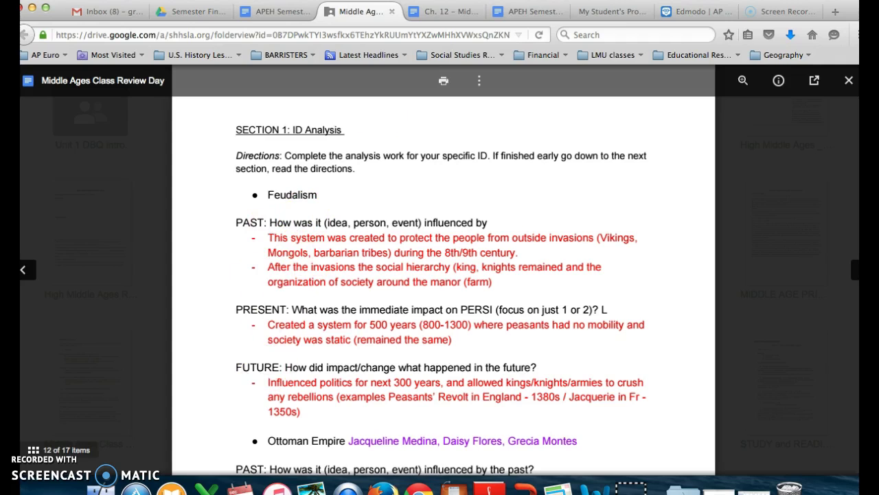
Step: Glance at the Ch. 12 Middle Ages Study Sheet, then return to the class review preview
{"action": "left_click", "coordinate": [443, 12]}
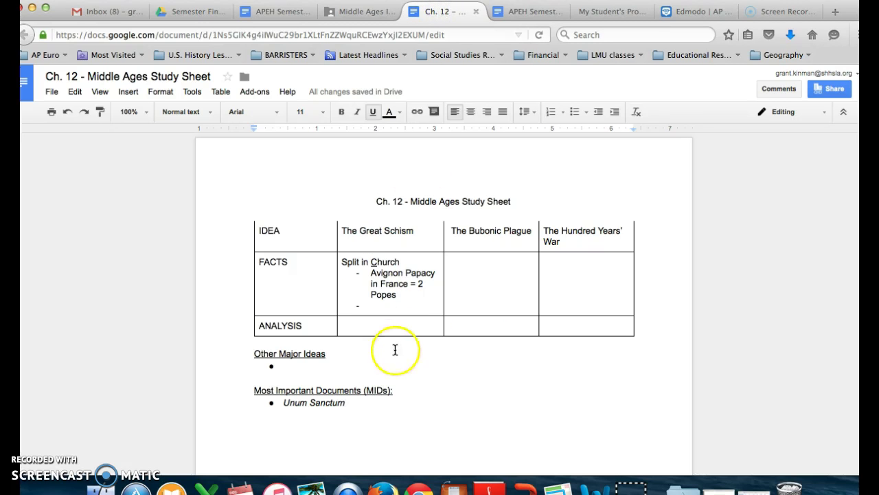
{"action": "left_click", "coordinate": [365, 17]}
{"action": "scroll", "coordinate": [321, 238], "scroll_direction": "down", "scroll_amount": 5}
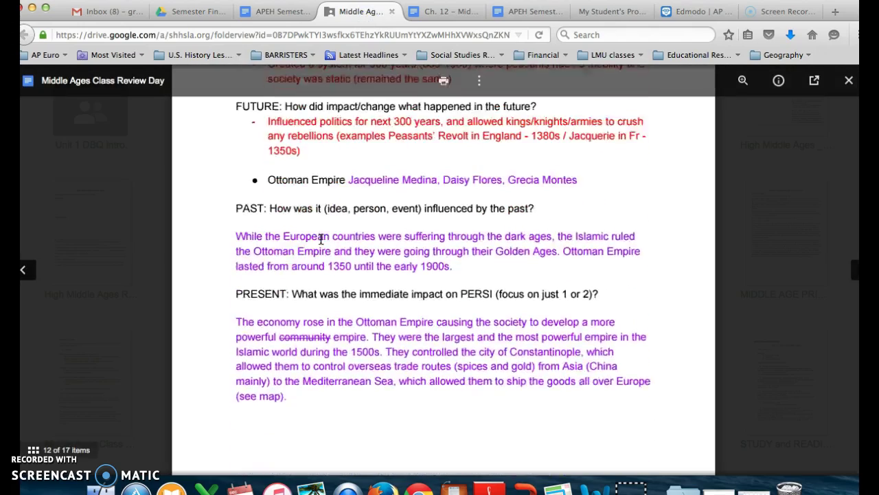
{"action": "scroll", "coordinate": [321, 239], "scroll_direction": "up", "scroll_amount": 10}
Step: Check Study Guide Pt. 2, then select the three Middle Ages major ideas in the Semester 1 guide
{"action": "left_click", "coordinate": [514, 12]}
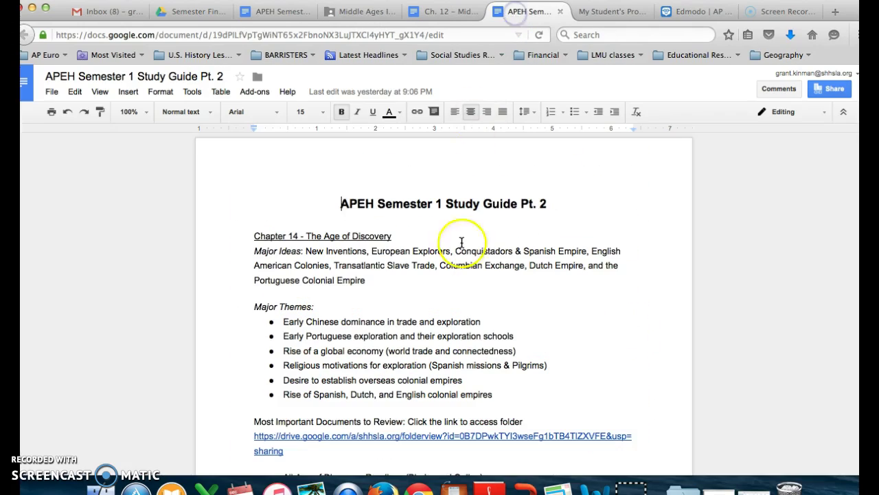
{"action": "left_click", "coordinate": [284, 18]}
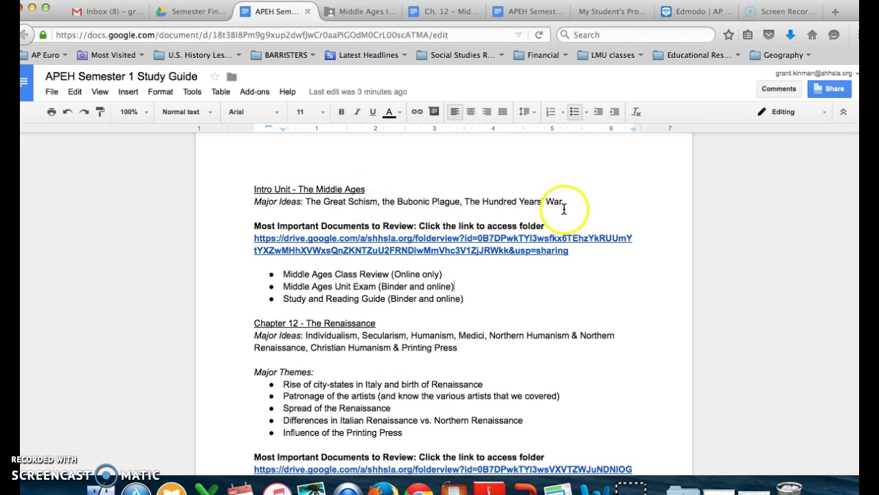
{"action": "left_click_drag", "start_coordinate": [564, 202], "coordinate": [307, 201]}
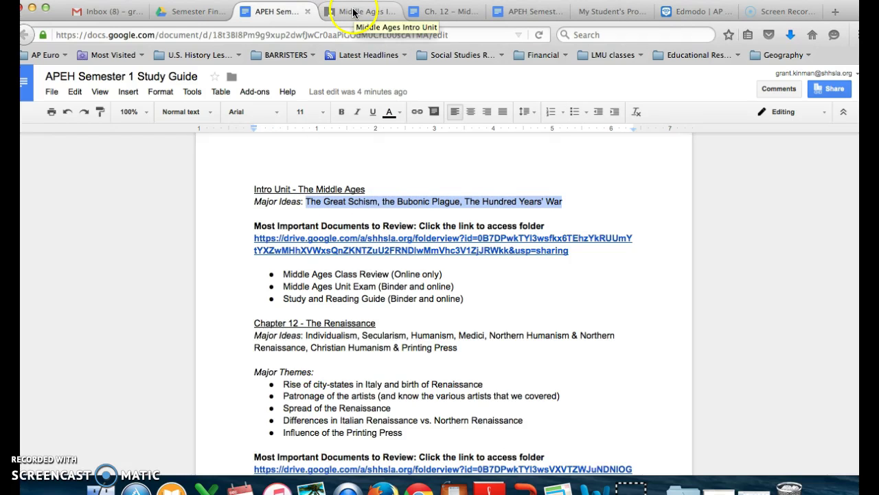
{"action": "left_click", "coordinate": [443, 12]}
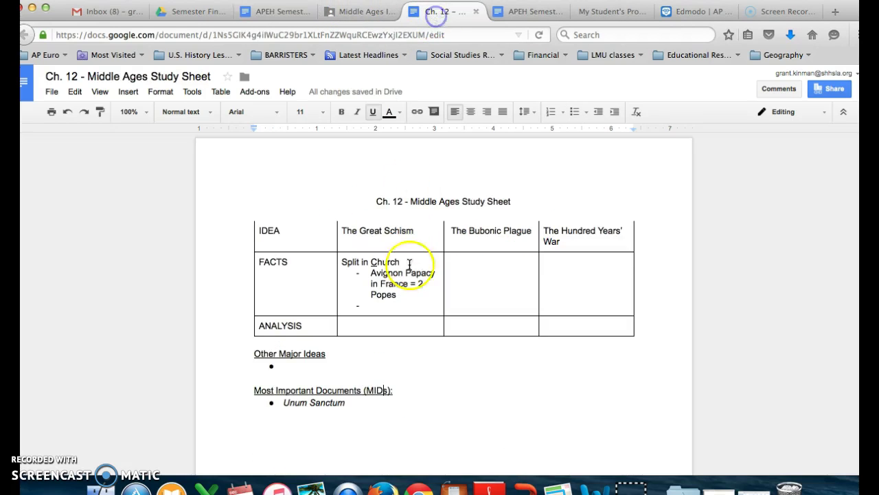
{"action": "left_click_drag", "start_coordinate": [600, 238], "coordinate": [389, 248]}
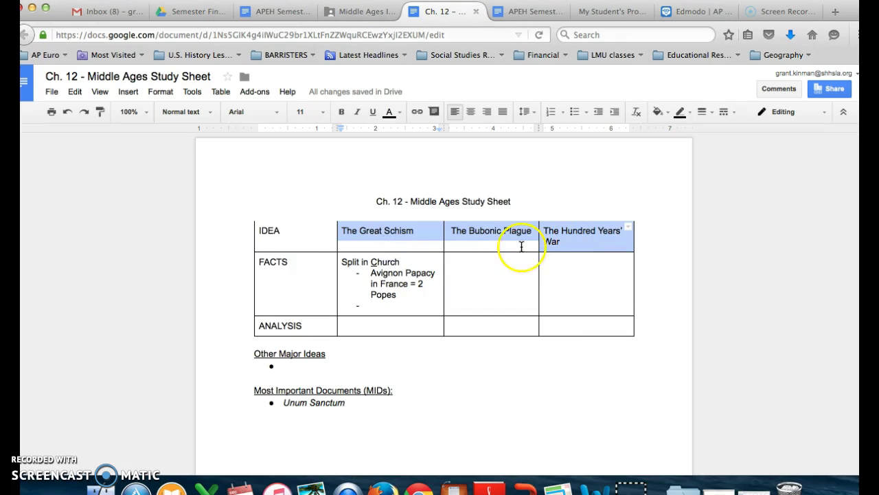
{"action": "left_click", "coordinate": [298, 235]}
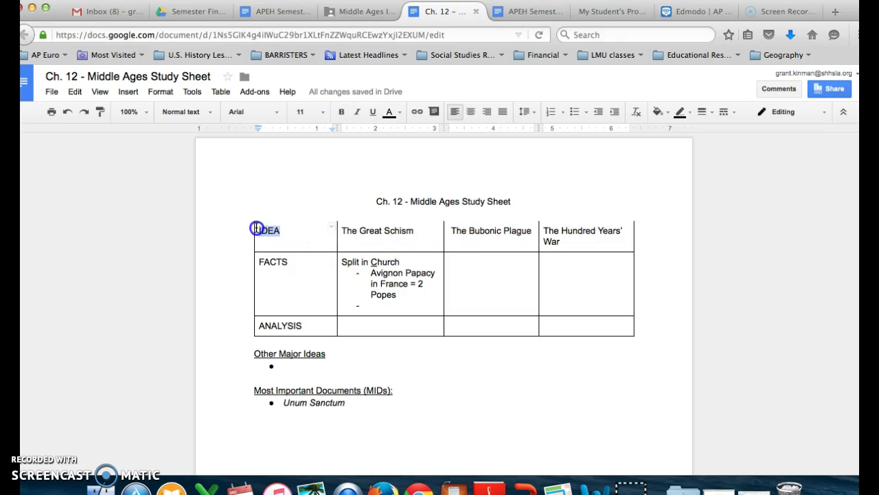
{"action": "left_click", "coordinate": [305, 268]}
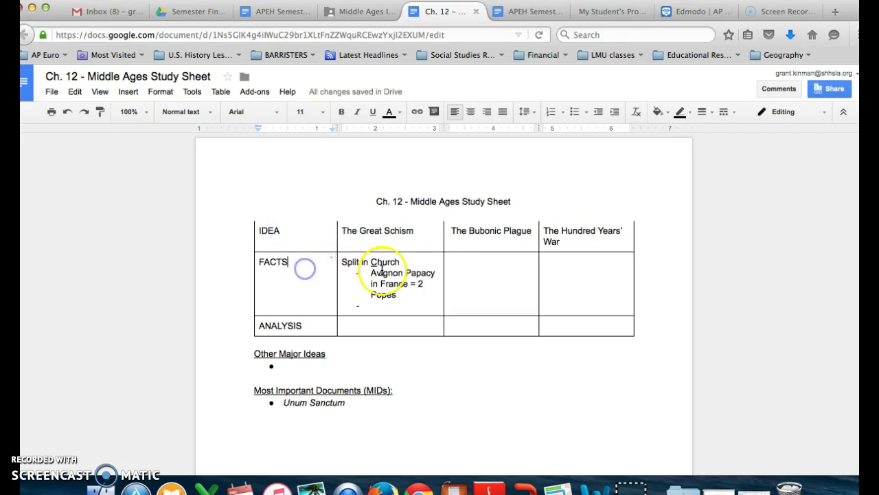
{"action": "key", "text": "Tab"}
{"action": "key", "text": "Tab"}
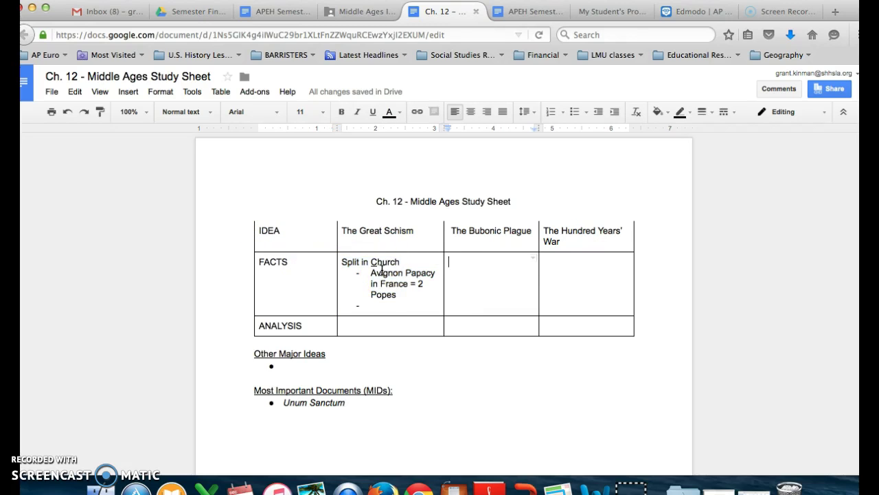
{"action": "left_click", "coordinate": [332, 325]}
{"action": "scroll", "coordinate": [375, 329], "scroll_direction": "down", "scroll_amount": 1}
Step: Start the empty Other Major Ideas bullet with 'Feudalism -'
{"action": "left_click", "coordinate": [328, 343]}
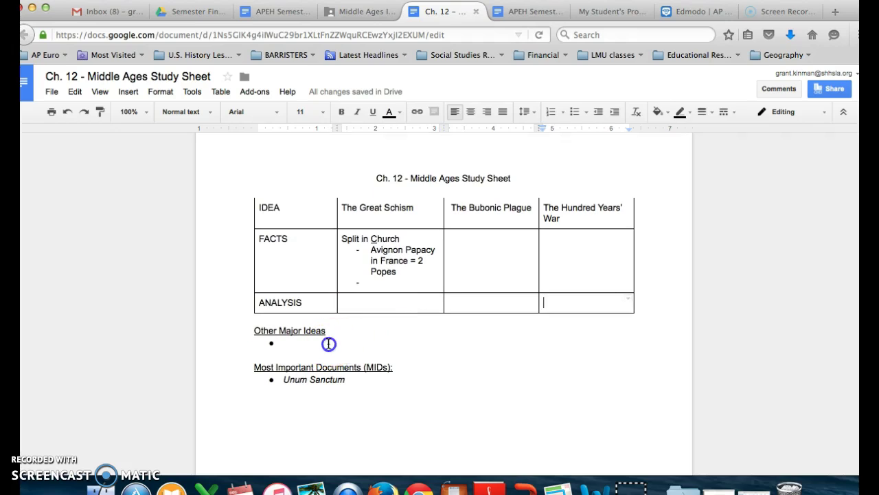
{"action": "type", "text": "Feudalism"}
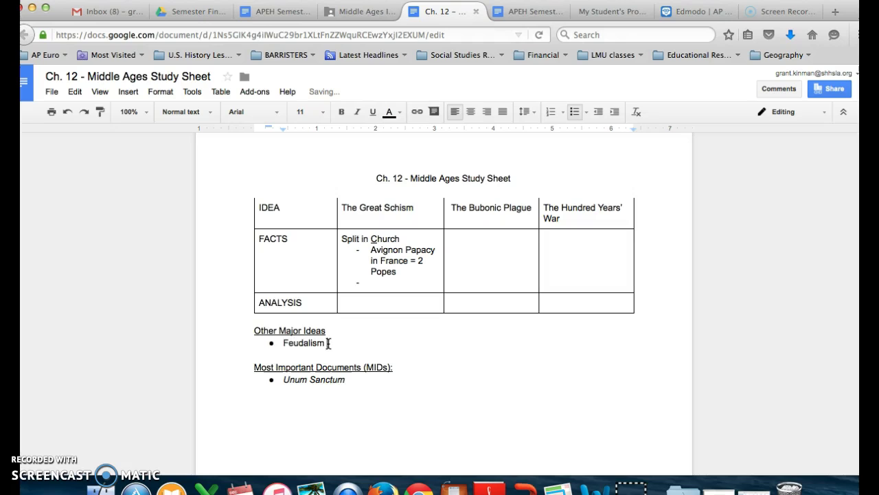
{"action": "type", "text": "-"}
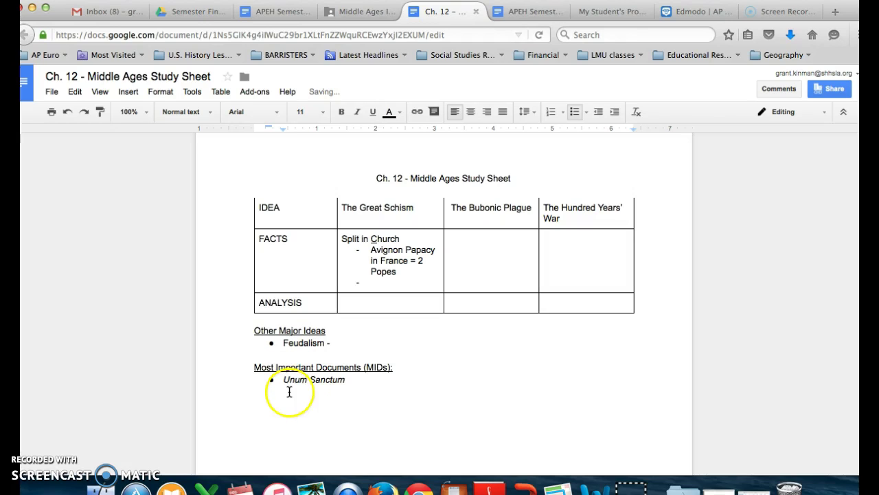
Step: Put the cursor after 'Unum Sanctum -' in the Most Important Documents list
{"action": "left_click", "coordinate": [347, 379]}
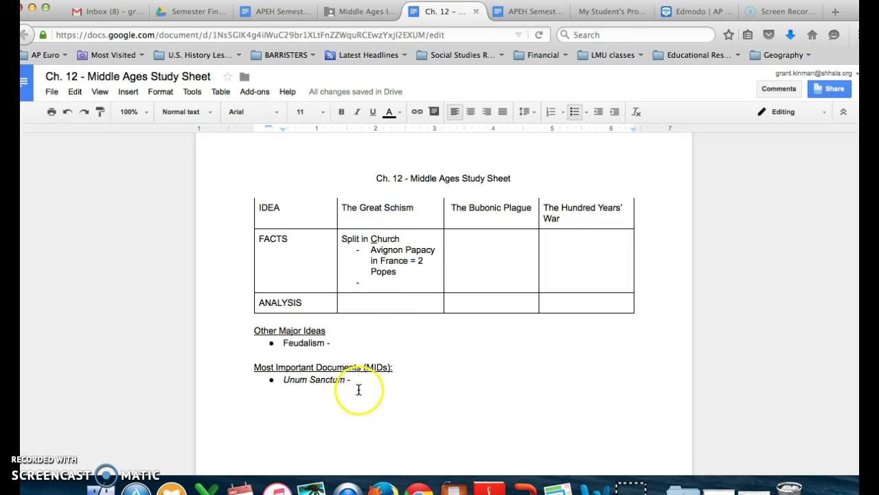
{"action": "left_click_drag", "start_coordinate": [636, 301], "coordinate": [261, 216]}
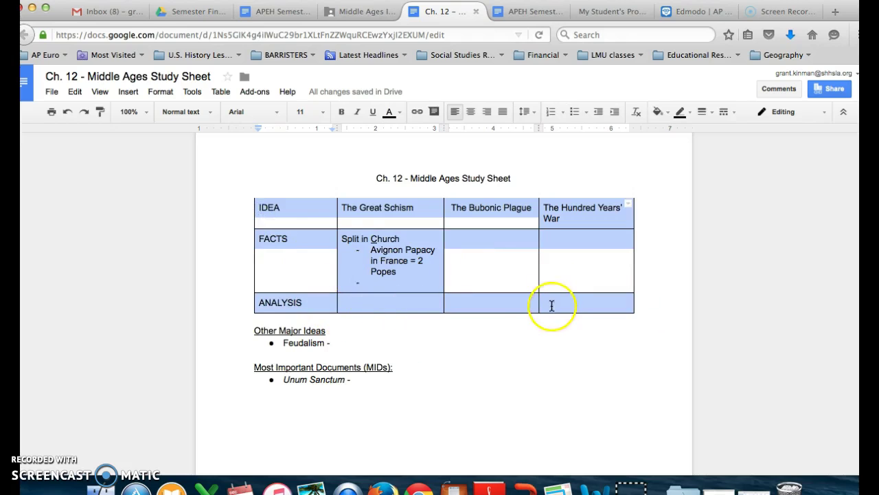
{"action": "left_click", "coordinate": [336, 343]}
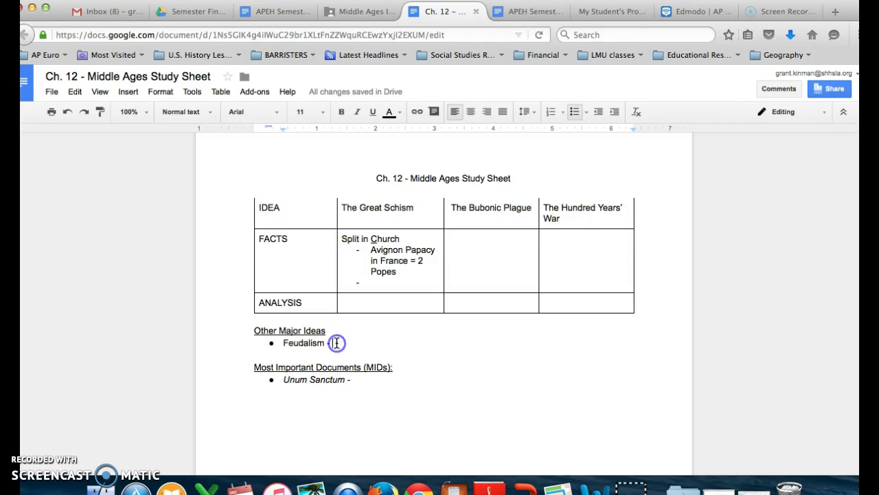
{"action": "key", "text": "Down"}
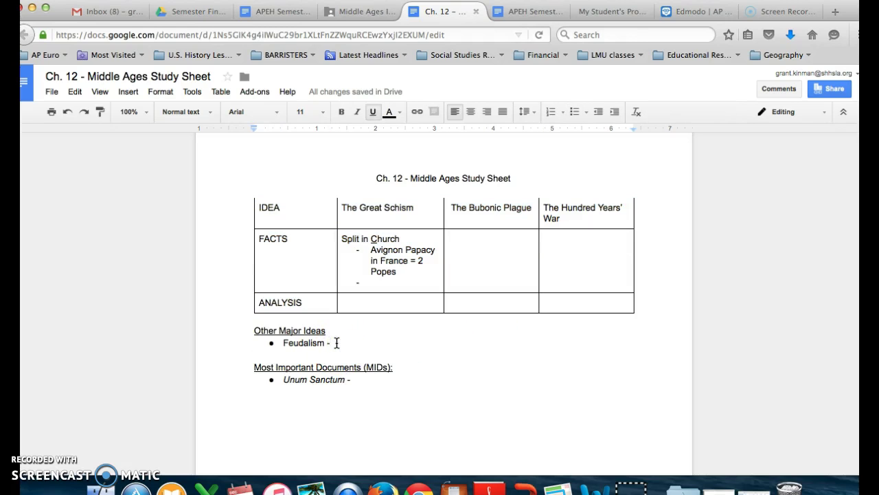
{"action": "left_click", "coordinate": [352, 380]}
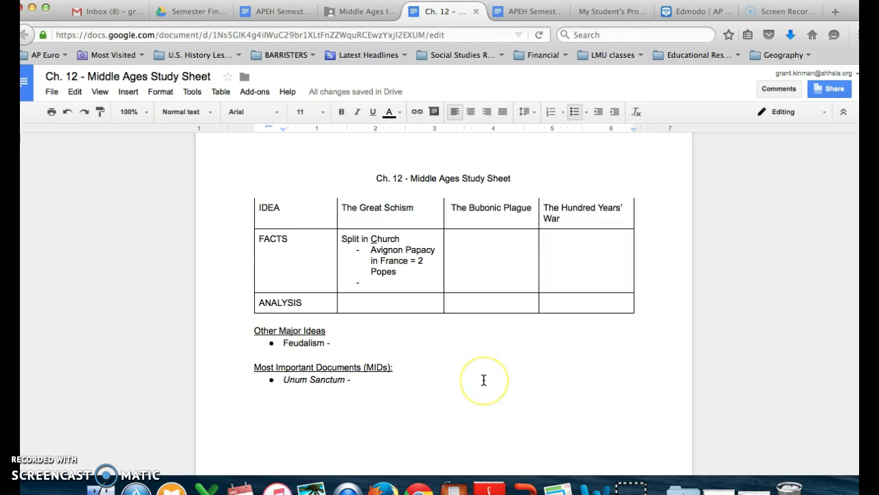
{"action": "left_click", "coordinate": [434, 362]}
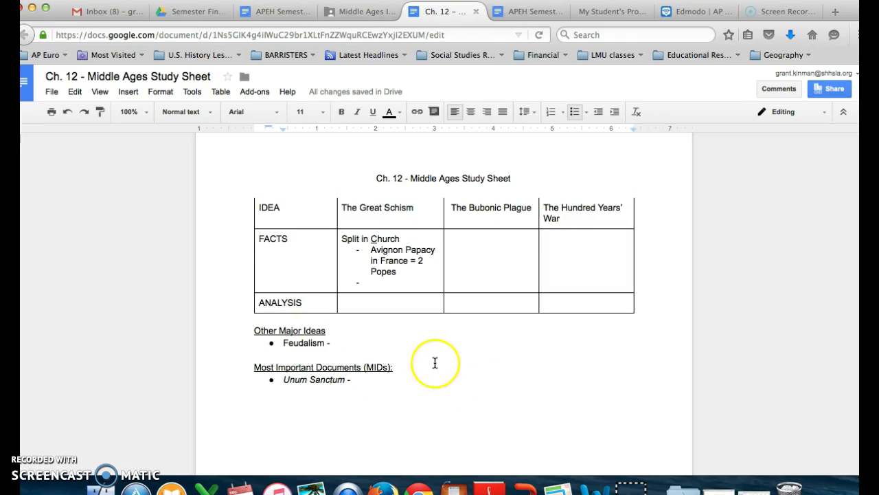
{"action": "left_click", "coordinate": [376, 383]}
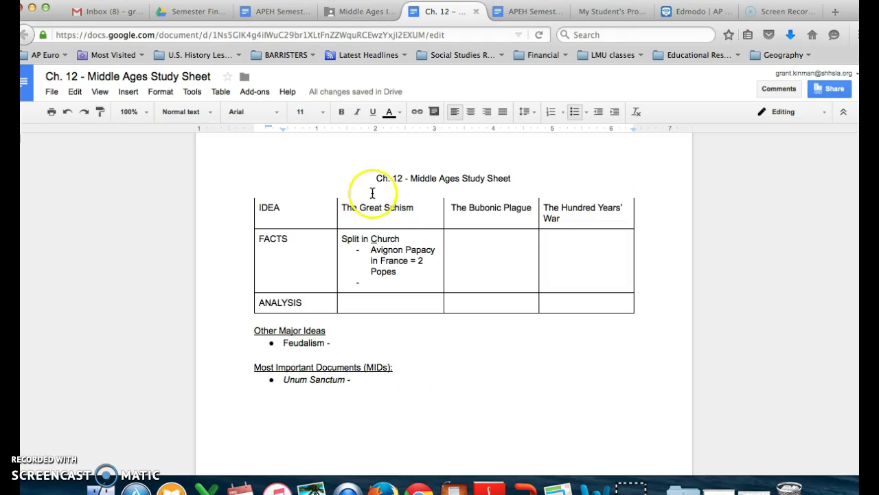
Step: Scroll the Class Review Day preview to the Section 1 Feudalism analysis
{"action": "left_click", "coordinate": [354, 13]}
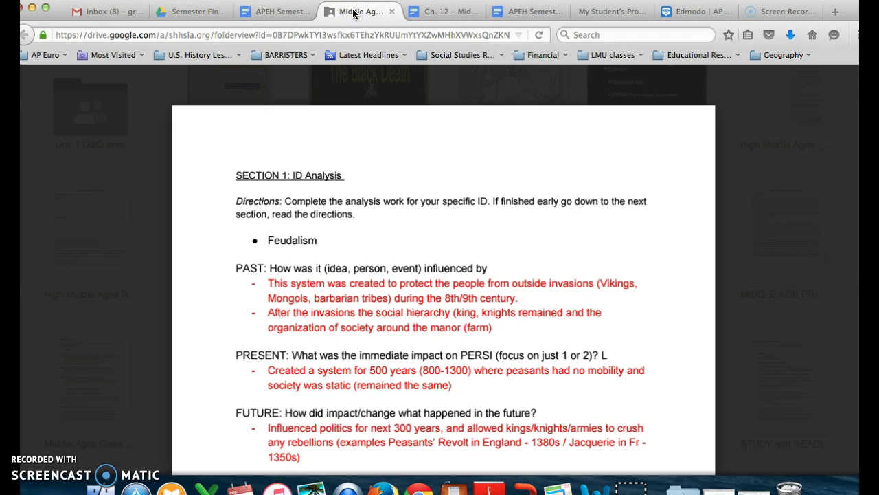
{"action": "scroll", "coordinate": [325, 316], "scroll_direction": "down", "scroll_amount": 2}
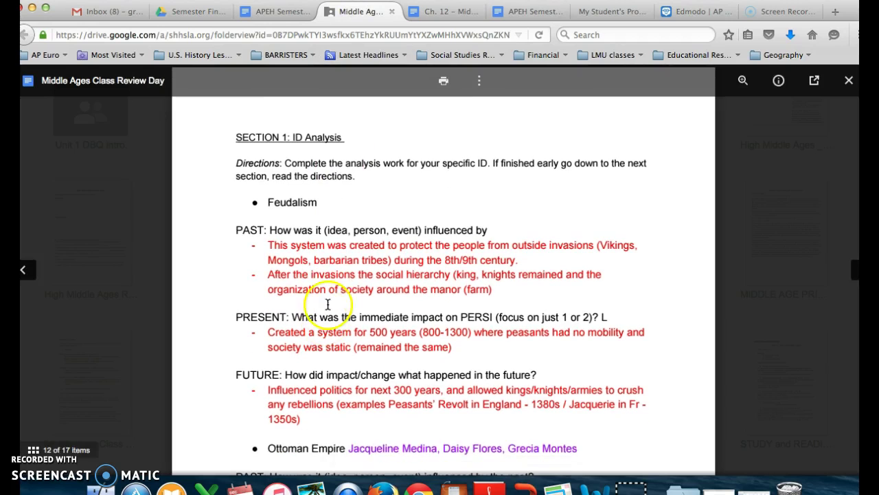
{"action": "scroll", "coordinate": [314, 245], "scroll_direction": "down", "scroll_amount": 1}
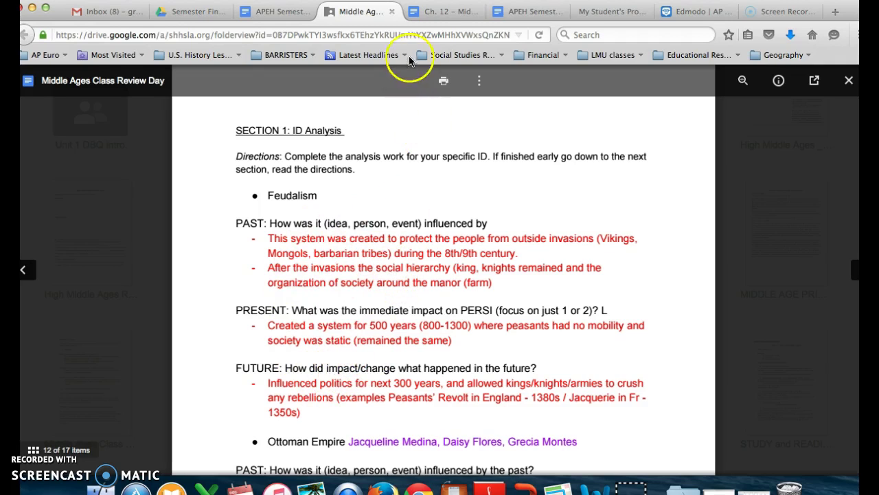
Step: Complete the Feudalism bullet: 'social system where peasants work the land of higher ups (nobles, lords)'
{"action": "left_click", "coordinate": [437, 14]}
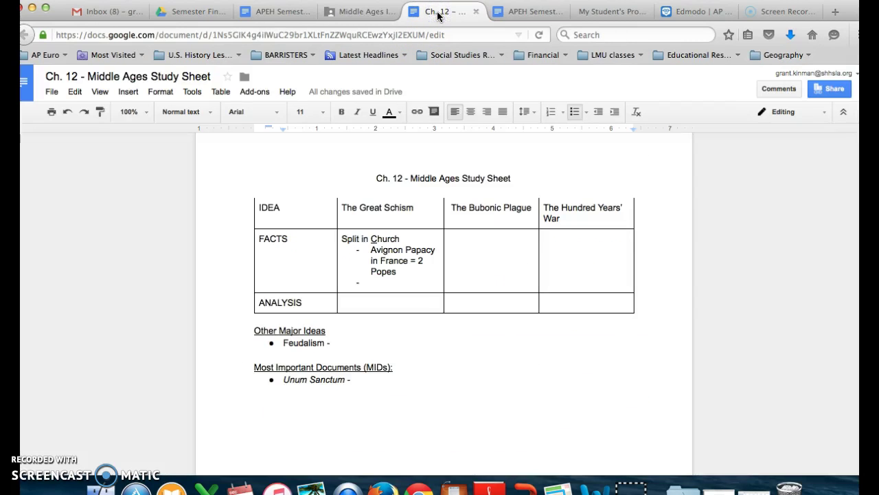
{"action": "left_click", "coordinate": [347, 347]}
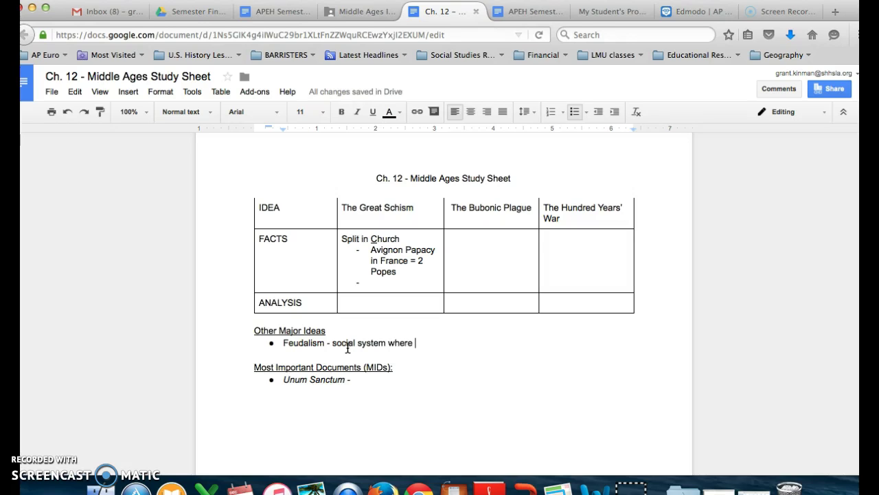
{"action": "type", "text": "social system where peasants work the land of higher ups (nobles, lords"}
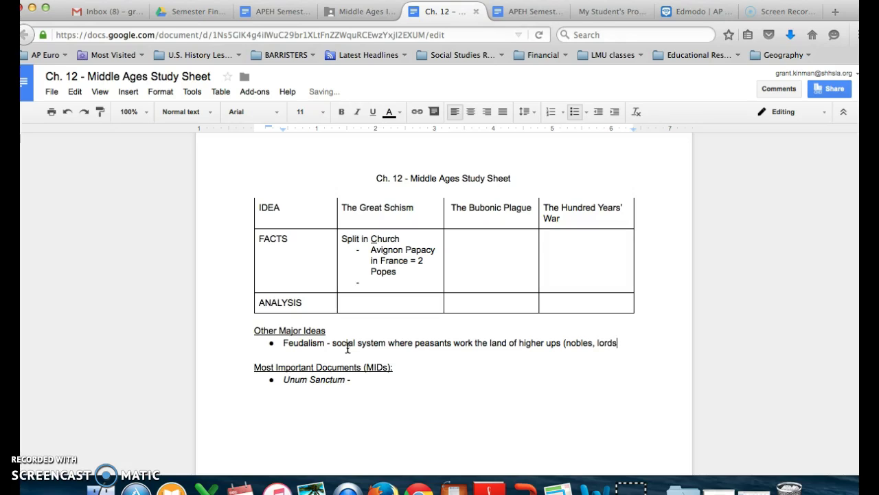
{"action": "key", "text": "Down"}
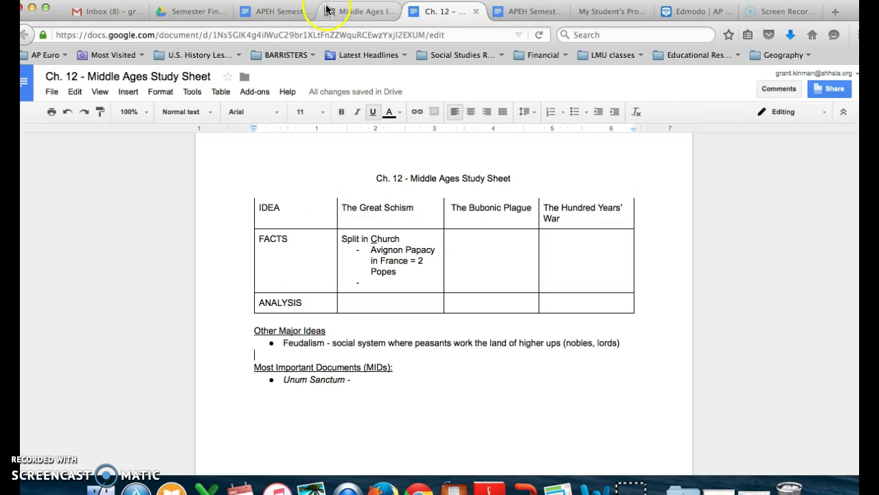
Step: Scroll the Class Review Day preview down to the Ottoman Empire past and present analysis
{"action": "left_click", "coordinate": [349, 15]}
{"action": "scroll", "coordinate": [354, 267], "scroll_direction": "down", "scroll_amount": 4}
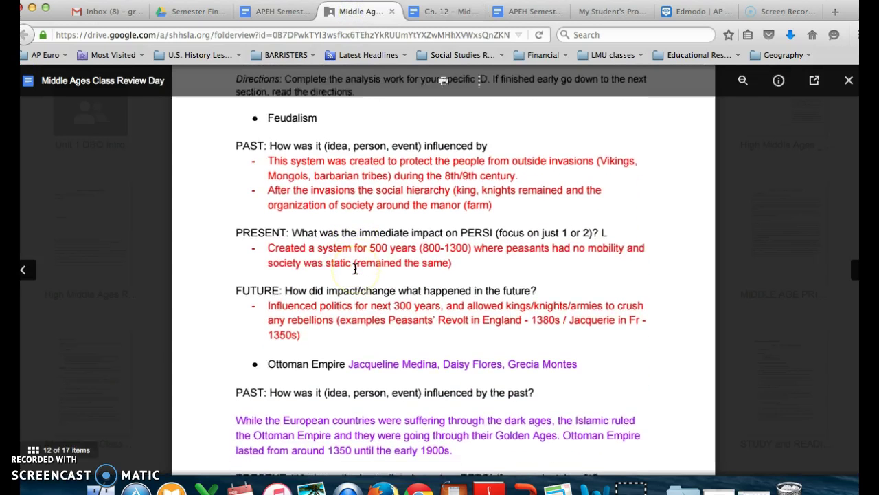
{"action": "scroll", "coordinate": [355, 268], "scroll_direction": "down", "scroll_amount": 3}
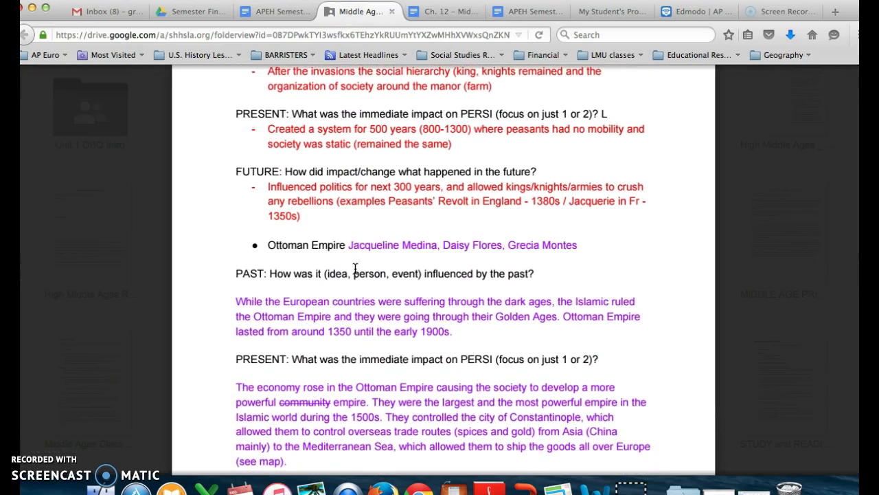
{"action": "scroll", "coordinate": [368, 211], "scroll_direction": "down", "scroll_amount": 4}
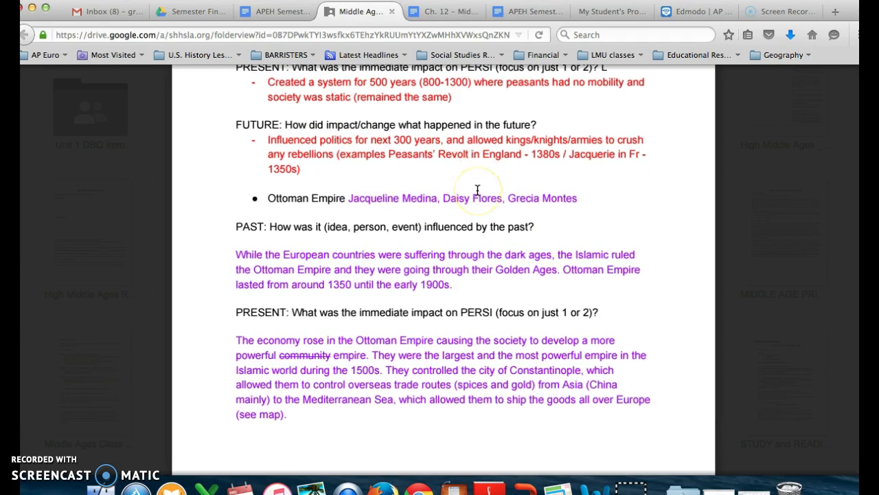
{"action": "scroll", "coordinate": [477, 191], "scroll_direction": "down", "scroll_amount": 2}
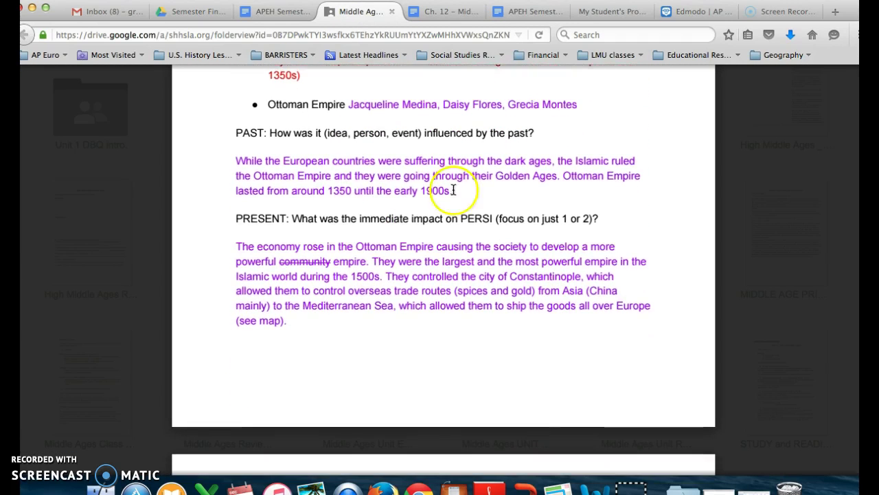
Step: Add a bullet 'Ottoman Empire - Islamic empire to the East of Europe (control trade routes *Constantinople*)'
{"action": "left_click", "coordinate": [447, 11]}
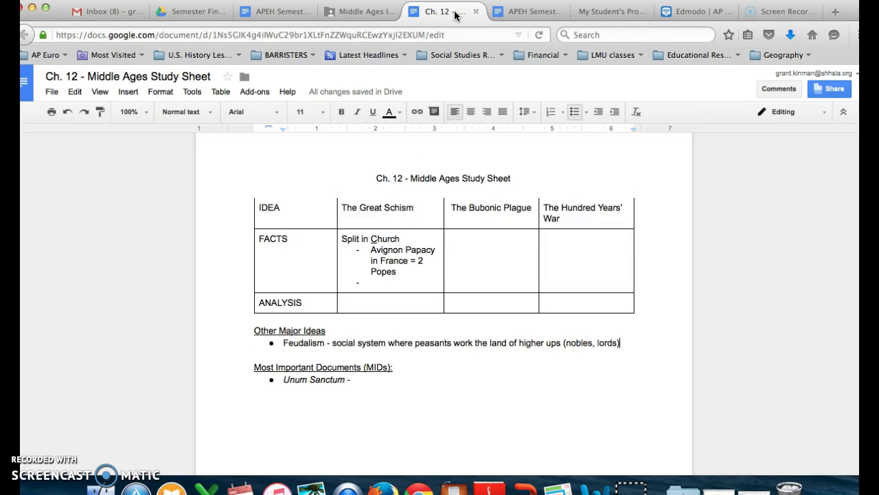
{"action": "key", "text": "Return"}
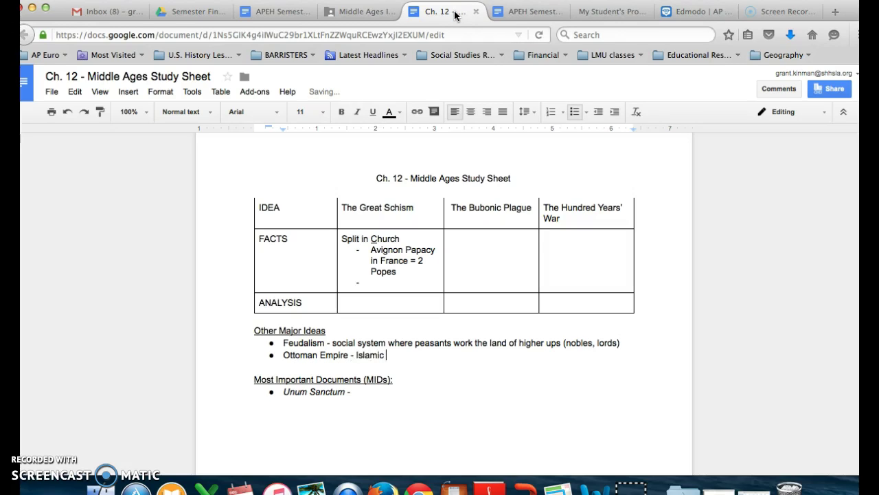
{"action": "type", "text": "Ottoman Empire - Islamic empire to the East of Europe (control trade routes *Cons"}
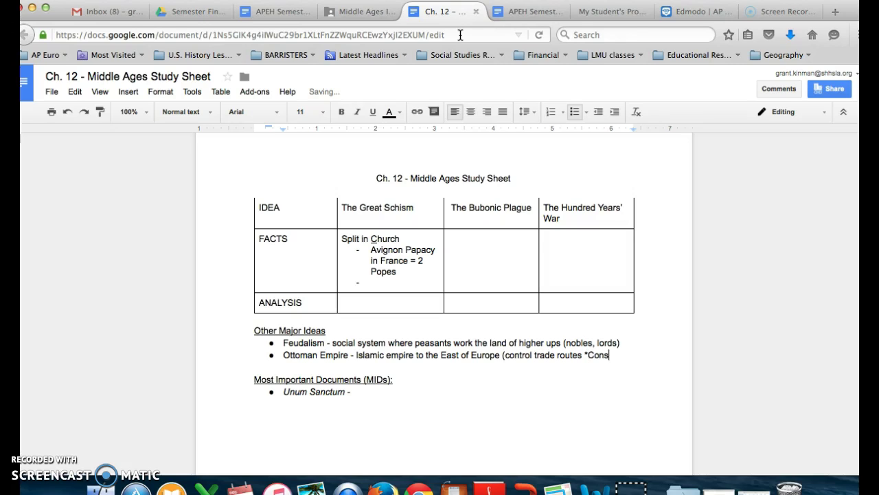
{"action": "type", "text": "ople*"}
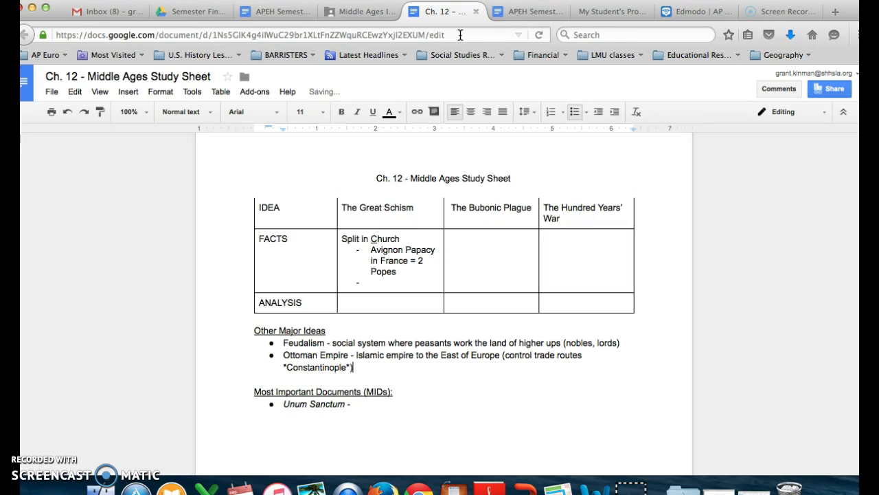
Step: Scroll the Class Review Day preview down to the Mediterranean Trade Routes in the Fifteenth Century map
{"action": "left_click", "coordinate": [364, 11]}
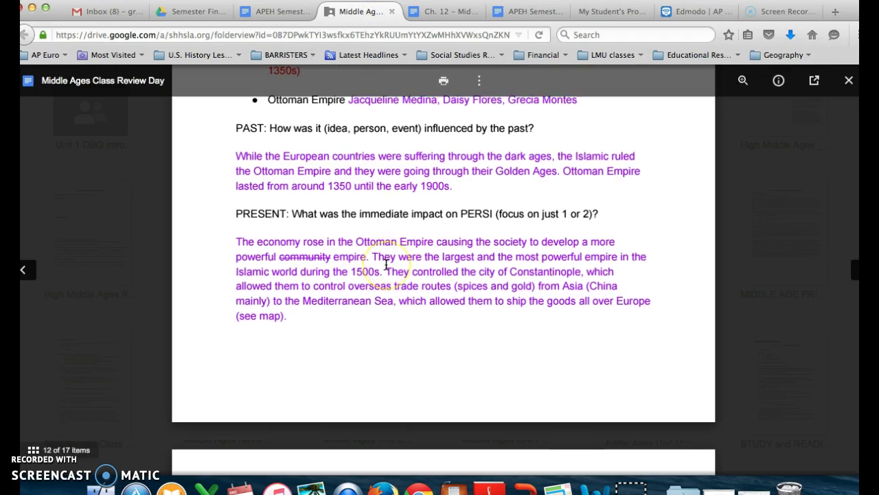
{"action": "scroll", "coordinate": [386, 265], "scroll_direction": "down", "scroll_amount": 2}
{"action": "scroll", "coordinate": [386, 265], "scroll_direction": "down", "scroll_amount": 2}
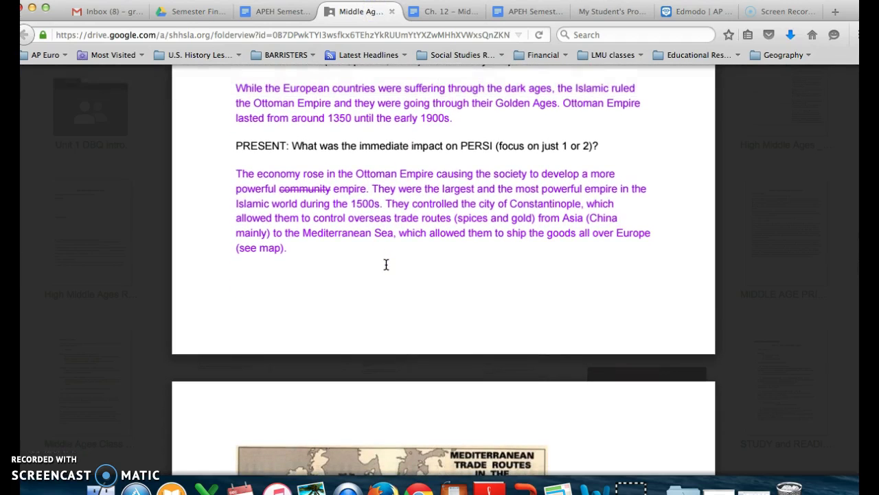
{"action": "scroll", "coordinate": [386, 264], "scroll_direction": "down", "scroll_amount": 3}
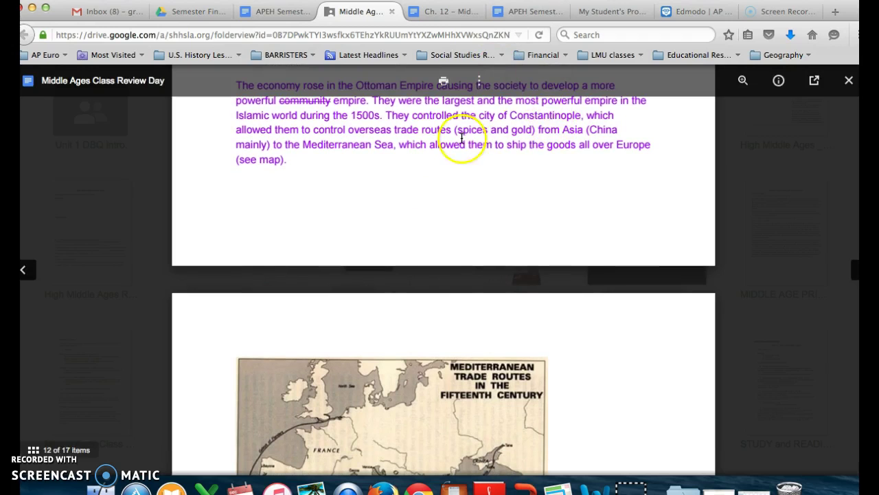
{"action": "scroll", "coordinate": [504, 141], "scroll_direction": "down", "scroll_amount": 2}
{"action": "scroll", "coordinate": [503, 141], "scroll_direction": "up", "scroll_amount": 4}
{"action": "scroll", "coordinate": [503, 141], "scroll_direction": "down", "scroll_amount": 1}
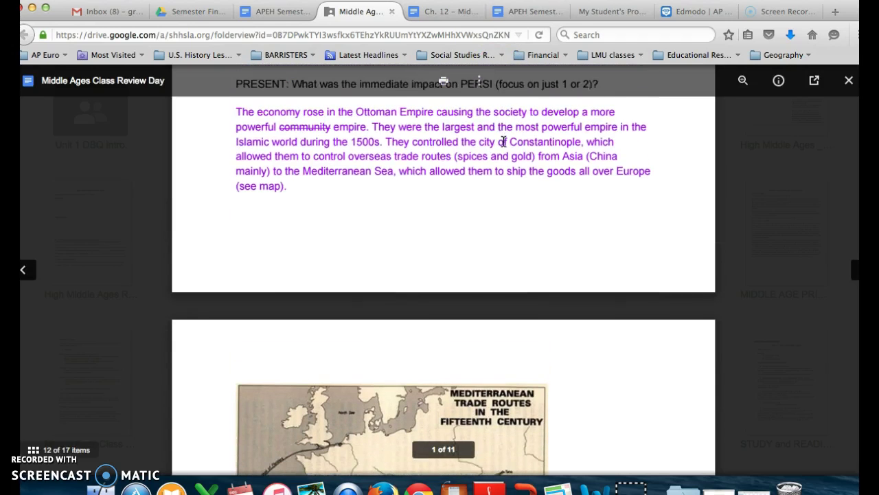
{"action": "scroll", "coordinate": [504, 141], "scroll_direction": "down", "scroll_amount": 5}
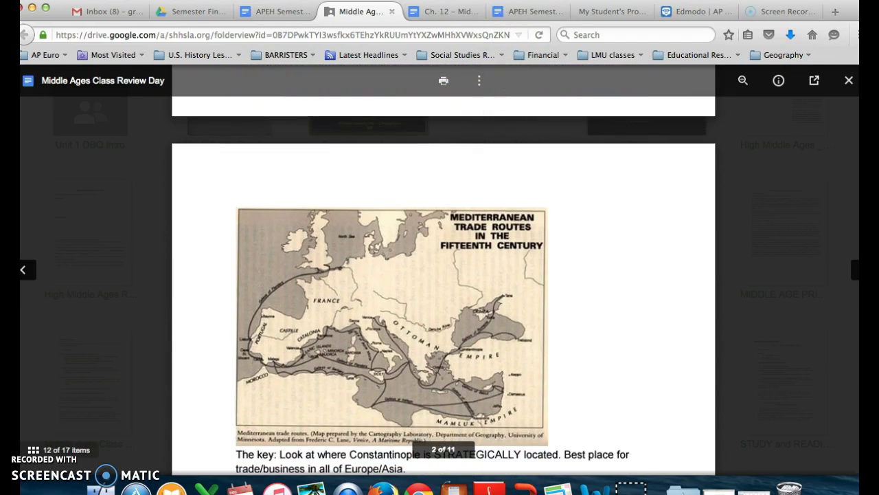
Step: Insert 'spice and gold' after 'control' in the Ottoman Empire bullet under Other Major Ideas
{"action": "left_click", "coordinate": [271, 11]}
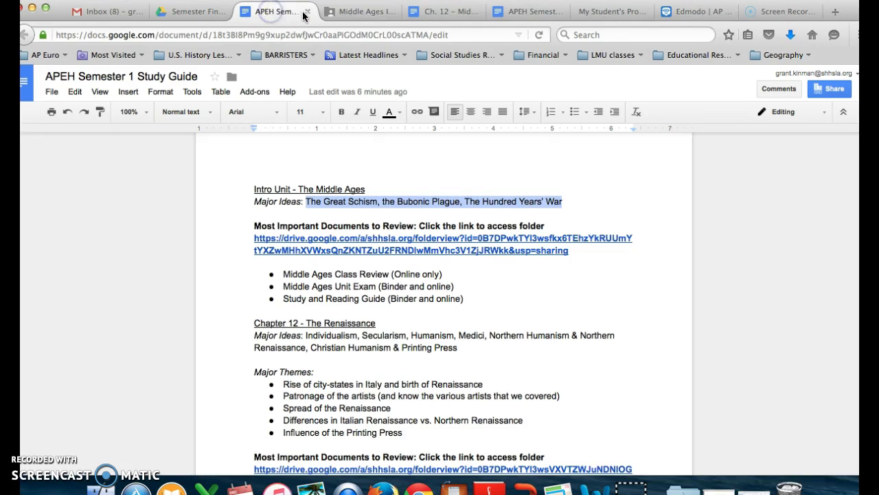
{"action": "left_click", "coordinate": [443, 12]}
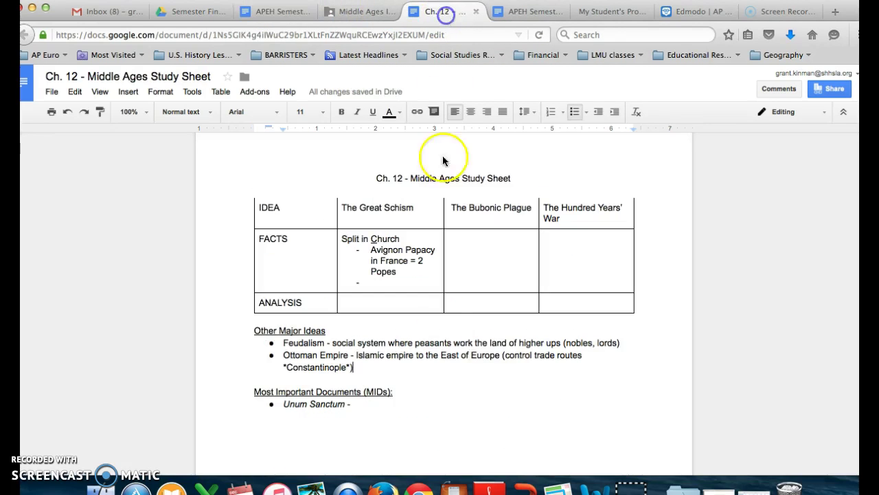
{"action": "left_click", "coordinate": [537, 355]}
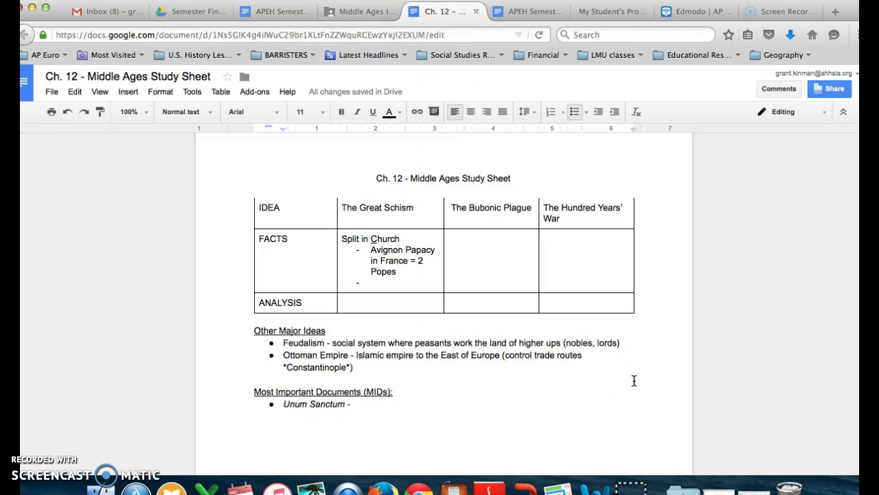
{"action": "type", "text": "spice and gol"}
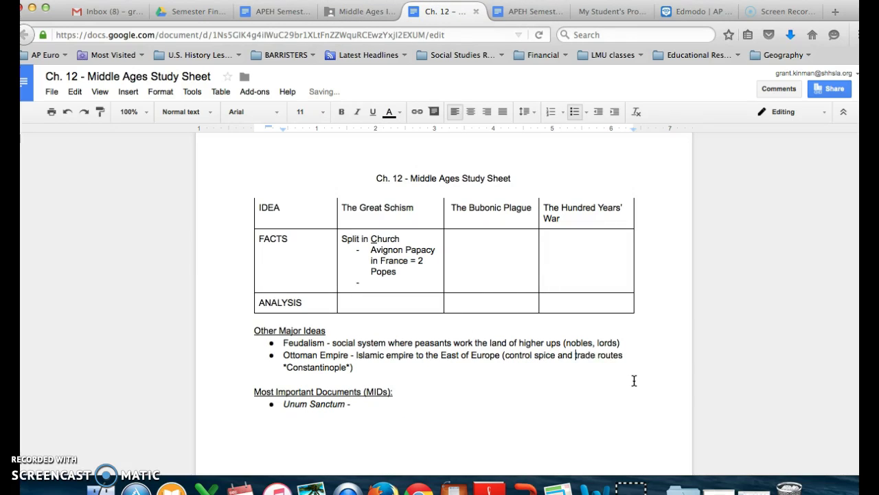
{"action": "type", "text": "d"}
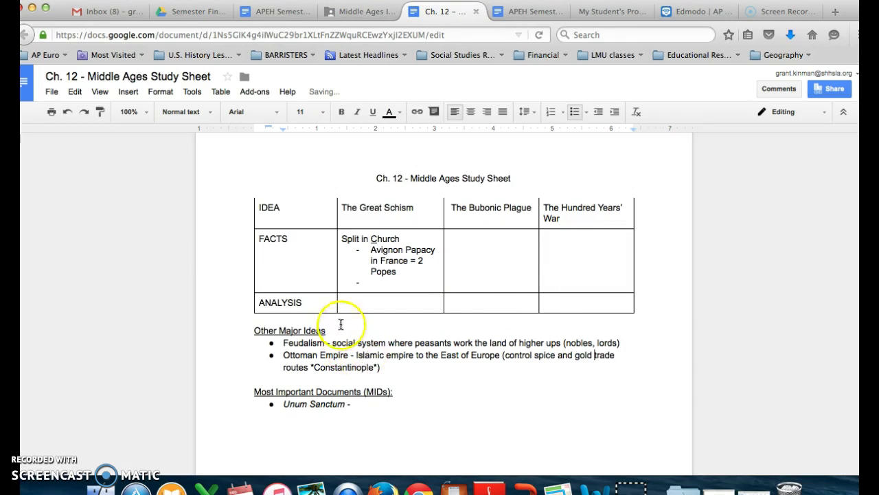
Step: Scroll the Class Review Day preview past the trade routes map to the Black Death past and present analysis
{"action": "left_click", "coordinate": [350, 12]}
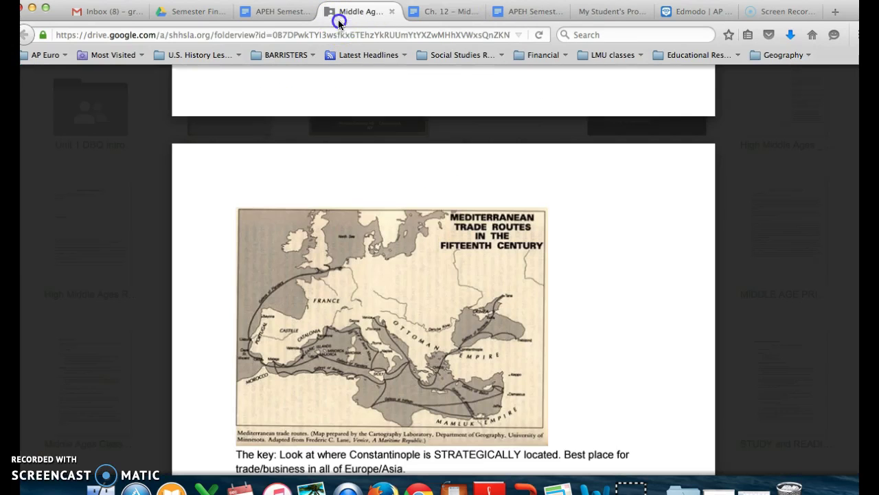
{"action": "scroll", "coordinate": [343, 300], "scroll_direction": "down", "scroll_amount": 3}
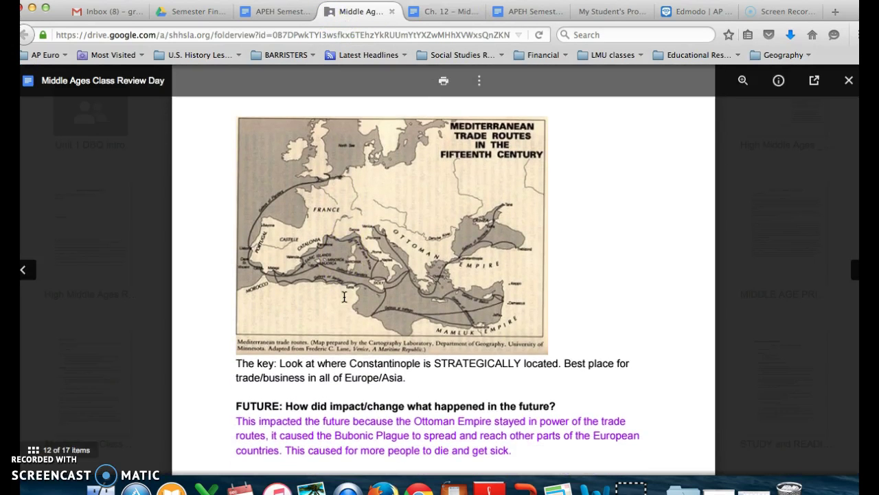
{"action": "scroll", "coordinate": [232, 353], "scroll_direction": "down", "scroll_amount": 2}
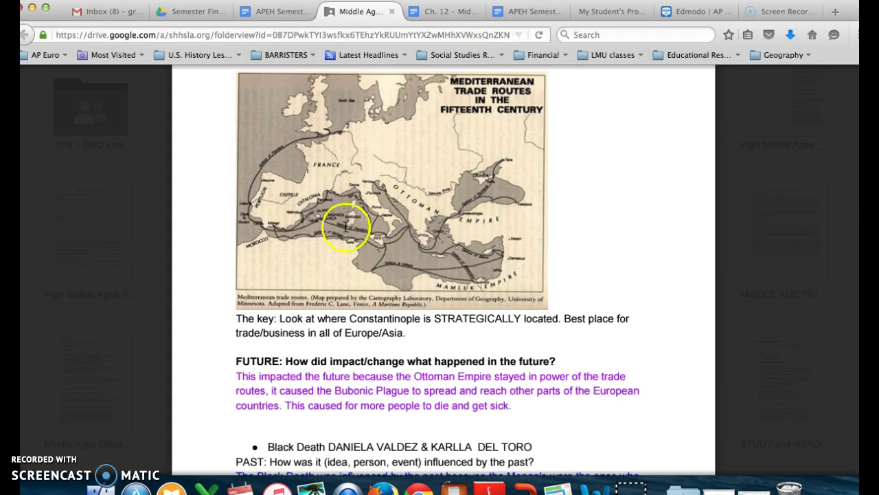
{"action": "scroll", "coordinate": [432, 243], "scroll_direction": "down", "scroll_amount": 2}
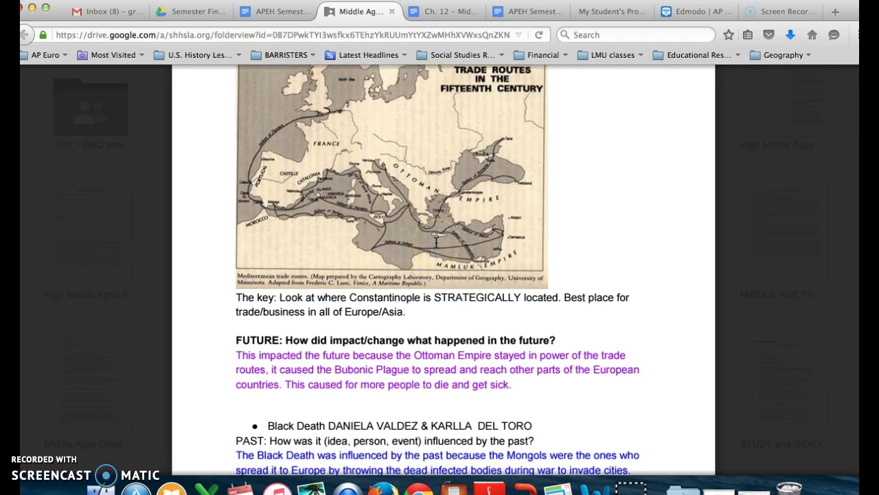
{"action": "scroll", "coordinate": [436, 242], "scroll_direction": "down", "scroll_amount": 5}
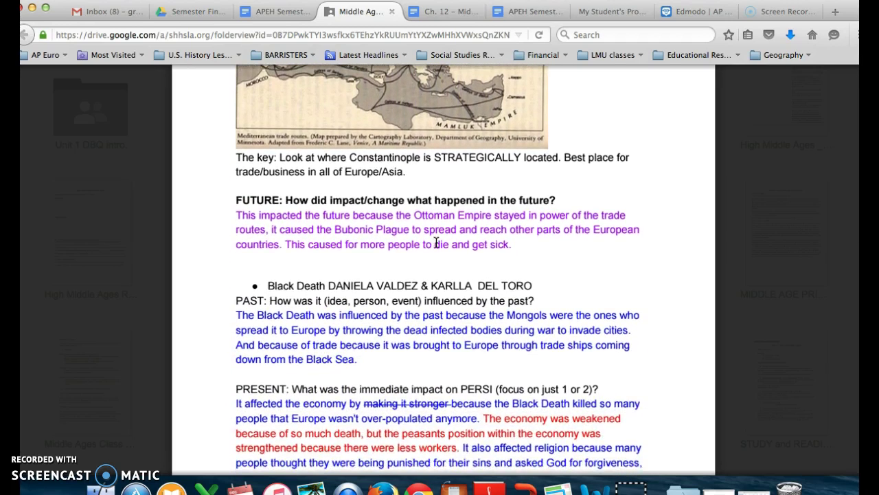
{"action": "scroll", "coordinate": [437, 242], "scroll_direction": "down", "scroll_amount": 2}
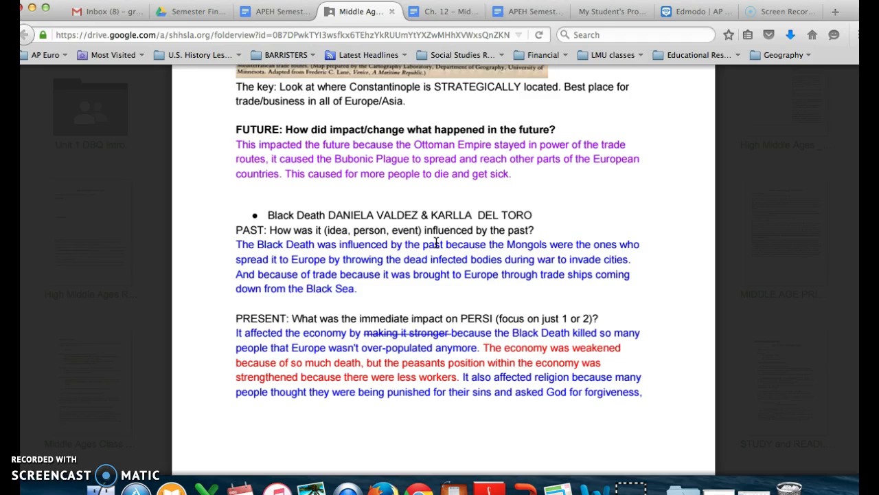
{"action": "scroll", "coordinate": [436, 242], "scroll_direction": "down", "scroll_amount": 2}
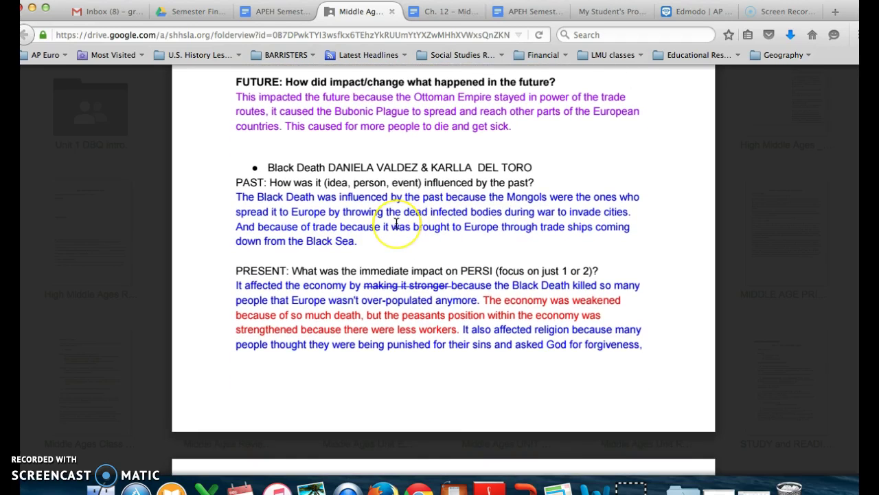
{"action": "scroll", "coordinate": [396, 223], "scroll_direction": "down", "scroll_amount": 2}
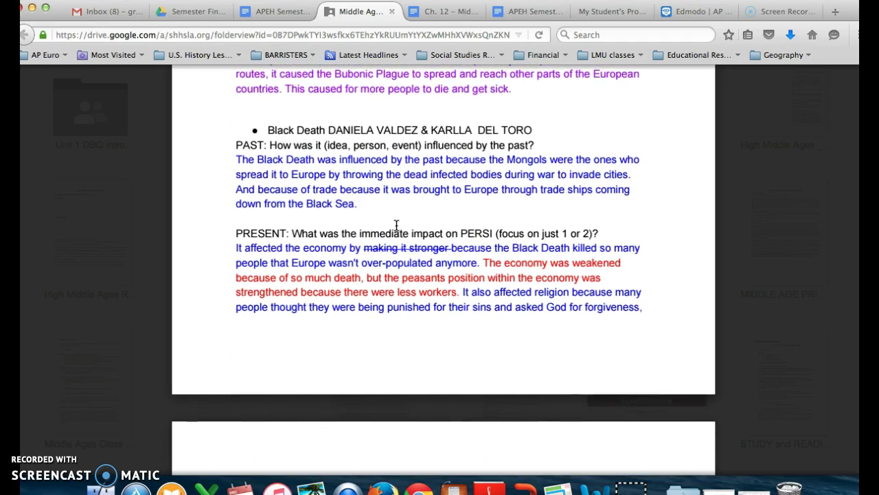
{"action": "scroll", "coordinate": [396, 223], "scroll_direction": "down", "scroll_amount": 1}
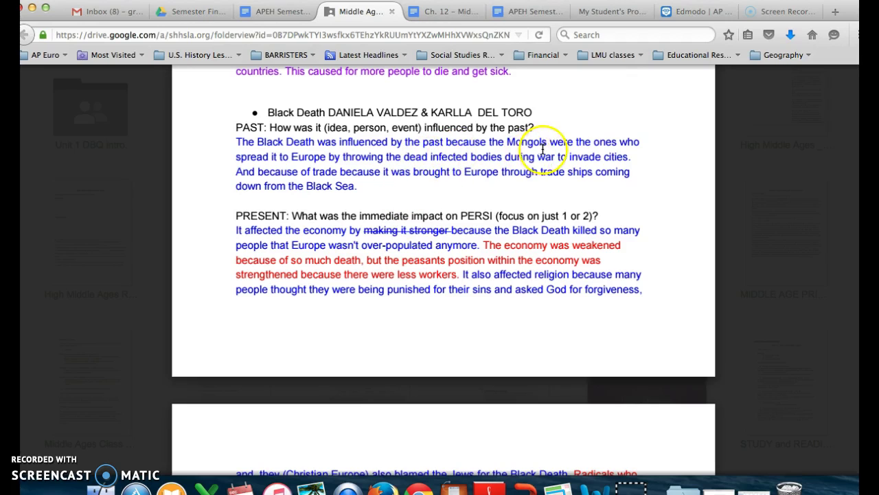
{"action": "scroll", "coordinate": [412, 155], "scroll_direction": "down", "scroll_amount": 1}
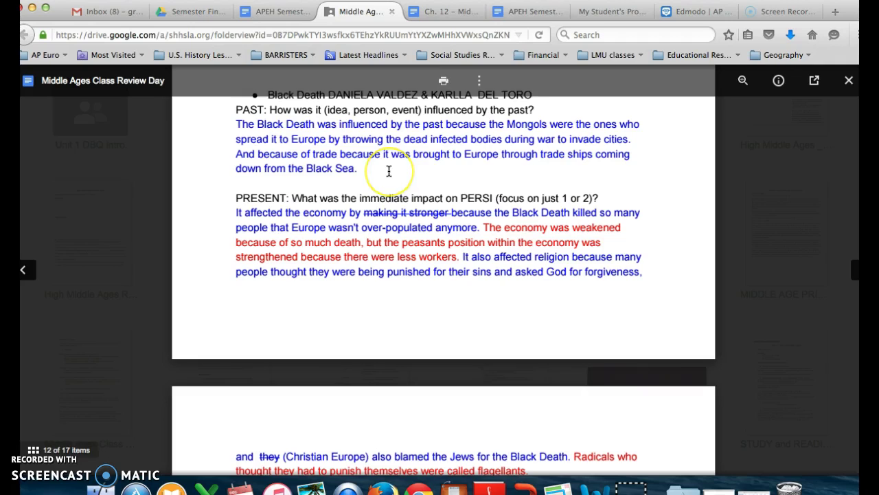
{"action": "scroll", "coordinate": [389, 171], "scroll_direction": "down", "scroll_amount": 1}
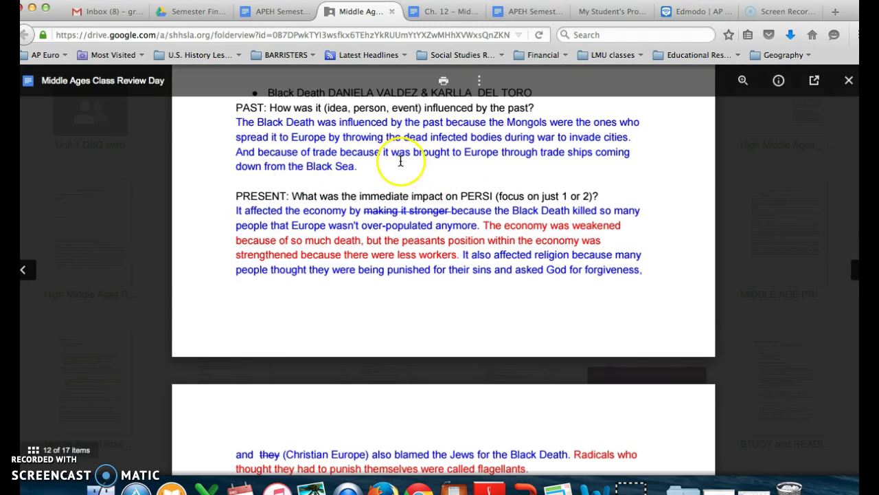
Step: Fill the Bubonic Plague FACTS cell with 'Devastating disease', 'spread through trade' and '14th - 17th century'
{"action": "left_click", "coordinate": [452, 12]}
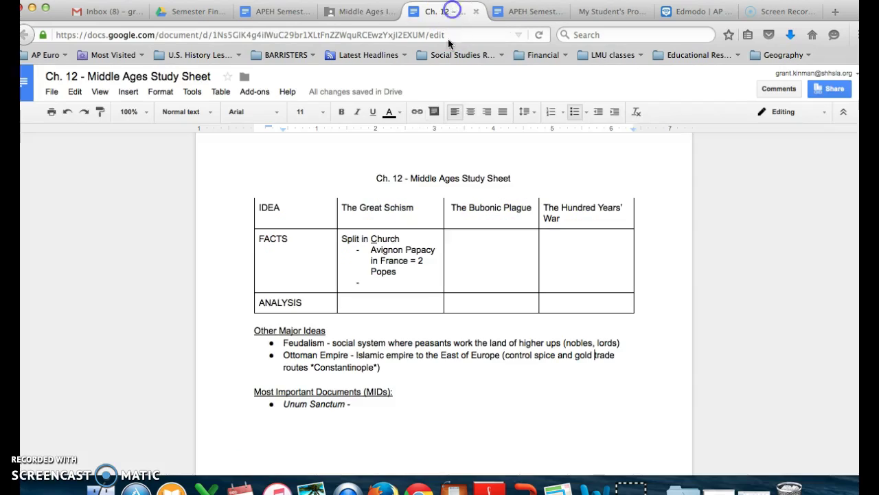
{"action": "left_click", "coordinate": [474, 255]}
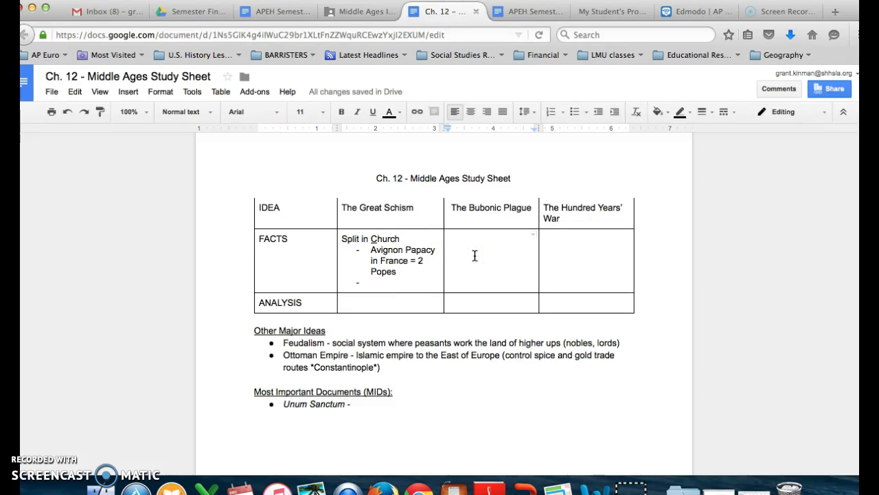
{"action": "type", "text": "Devastating"}
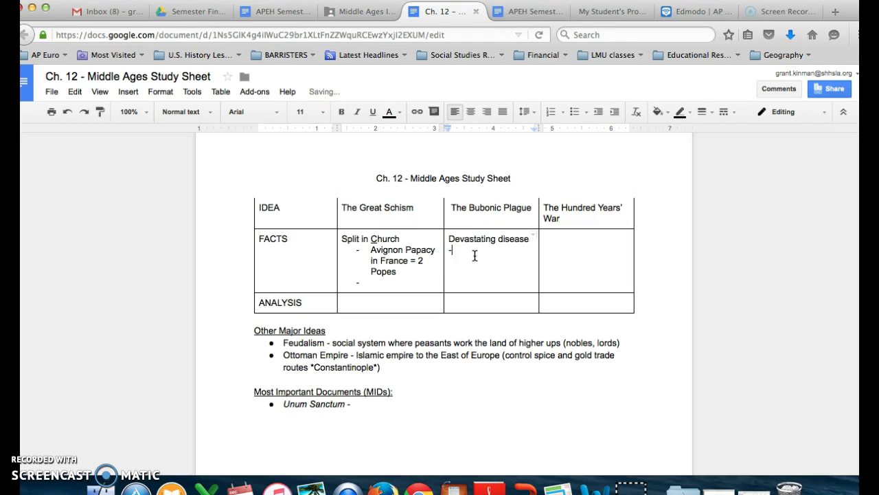
{"action": "type", "text": " disease spread throu"}
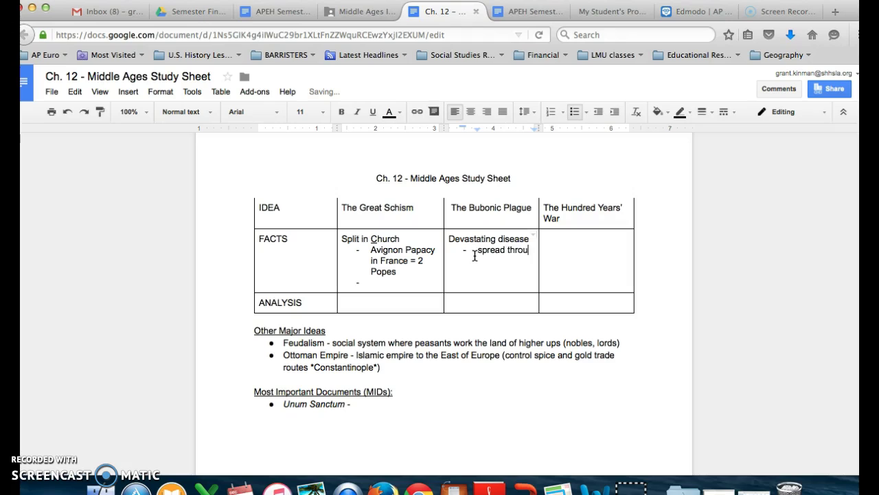
{"action": "type", "text": "gh trade"}
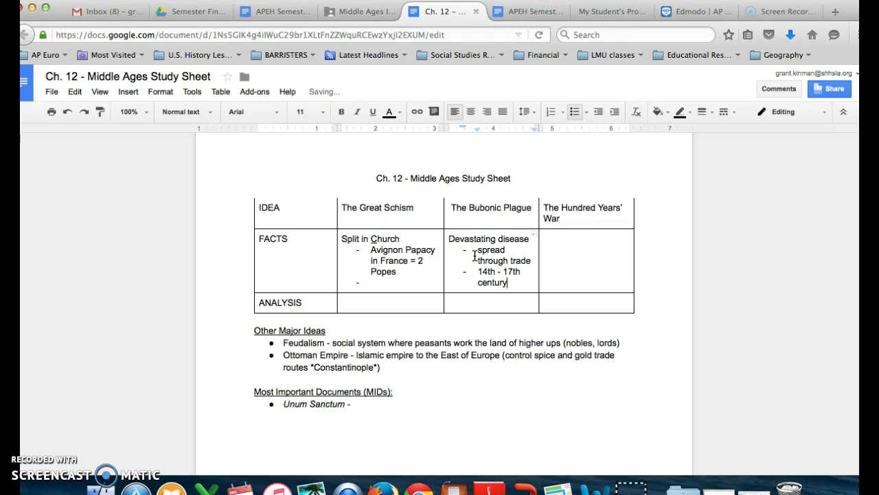
{"action": "left_click", "coordinate": [366, 11]}
{"action": "left_click", "coordinate": [433, 275]}
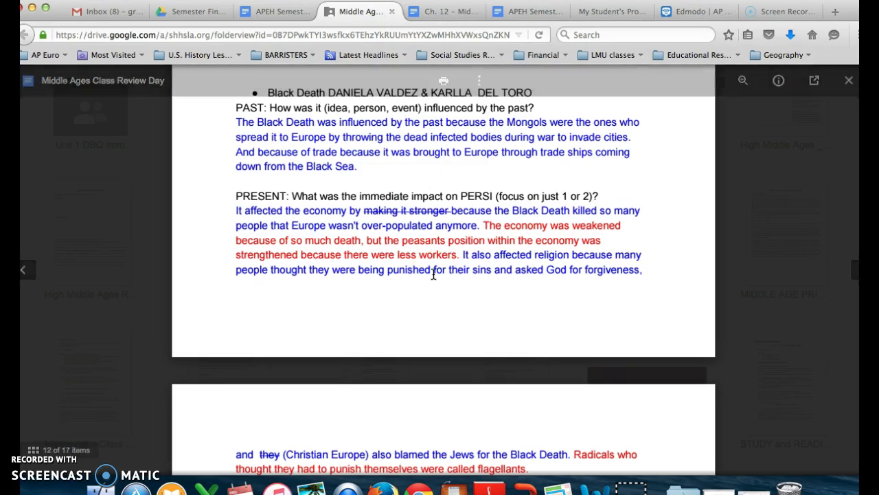
Step: Scroll the preview to the notes on blaming the Jews, flagellants, and the plague's economic impact
{"action": "scroll", "coordinate": [434, 275], "scroll_direction": "down", "scroll_amount": 2}
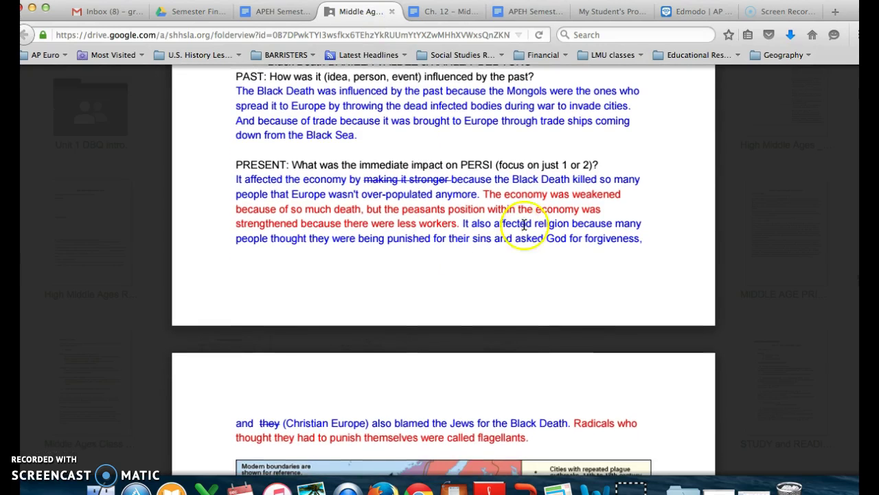
{"action": "scroll", "coordinate": [373, 202], "scroll_direction": "down", "scroll_amount": 2}
{"action": "scroll", "coordinate": [374, 201], "scroll_direction": "down", "scroll_amount": 1}
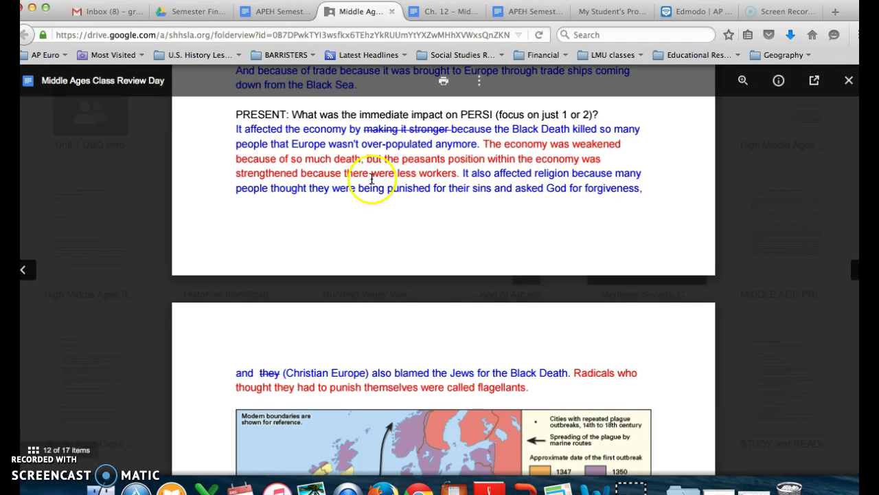
{"action": "scroll", "coordinate": [311, 204], "scroll_direction": "down", "scroll_amount": 2}
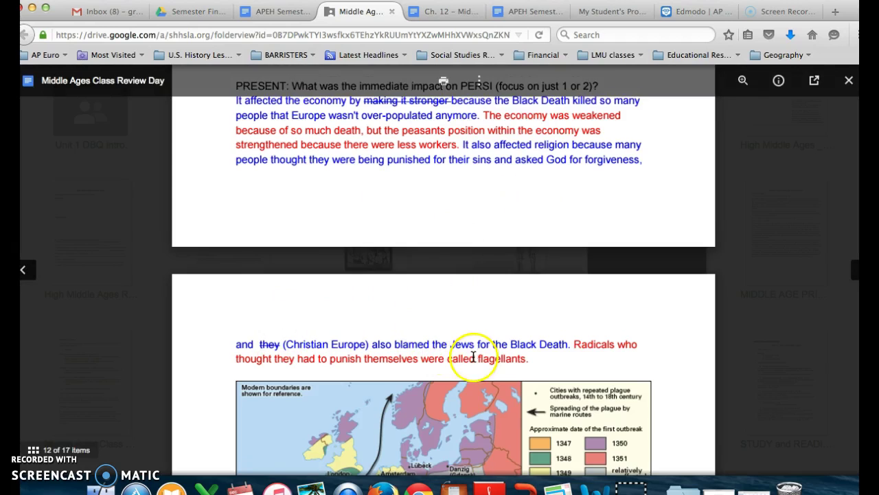
{"action": "scroll", "coordinate": [509, 340], "scroll_direction": "down", "scroll_amount": 1}
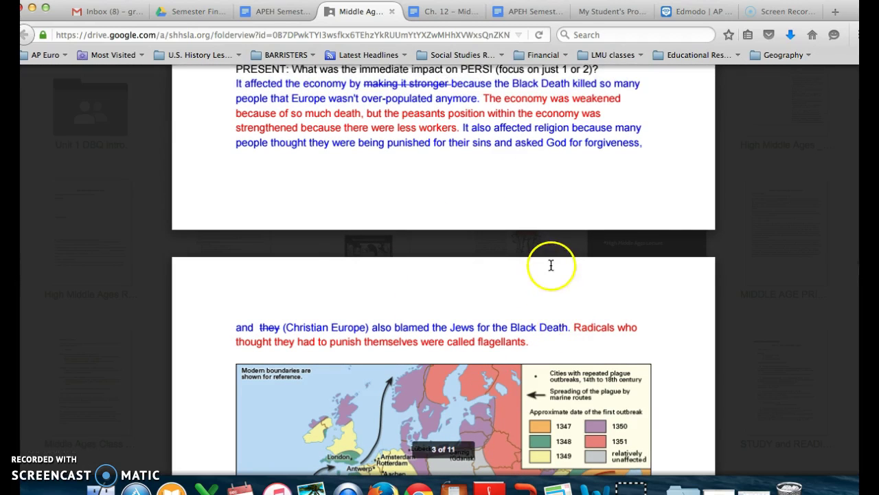
Step: Add plague facts 'Minority groups persecuted (Jews blamed)' and 'Peasants have opportunities because of so many deaths'
{"action": "left_click", "coordinate": [431, 11]}
{"action": "key", "text": "Return"}
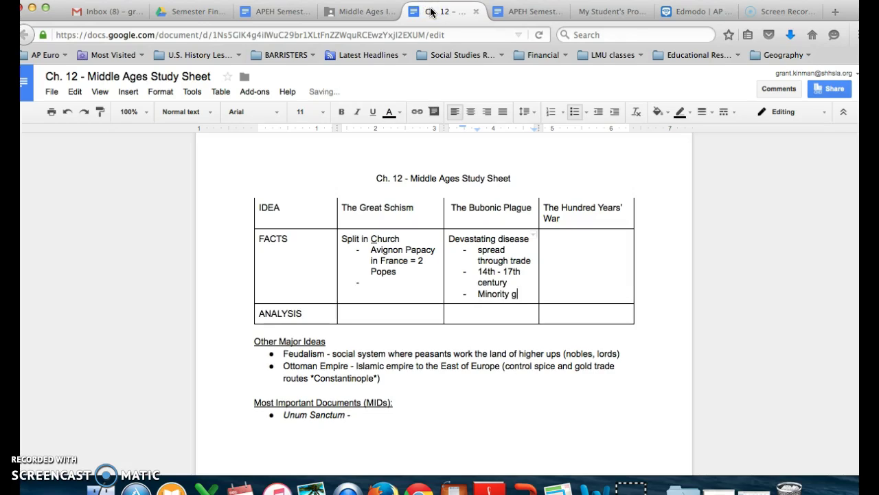
{"action": "type", "text": "Minority groups "}
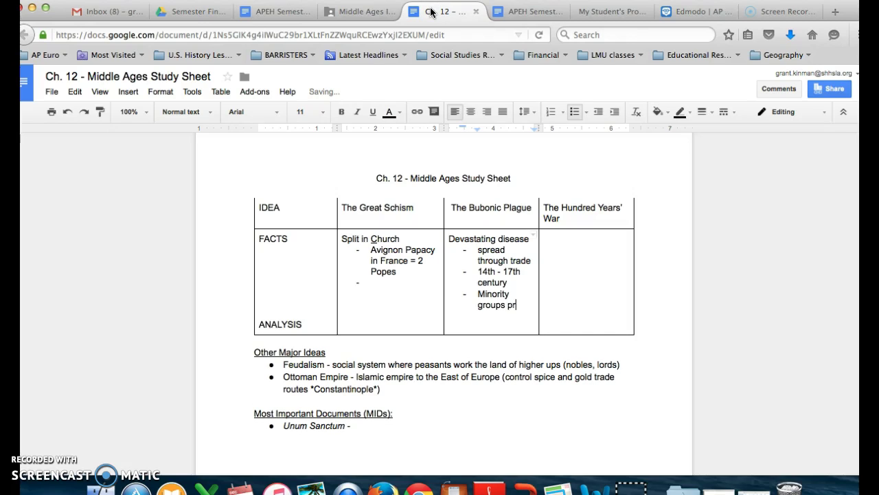
{"action": "type", "text": "persecute"}
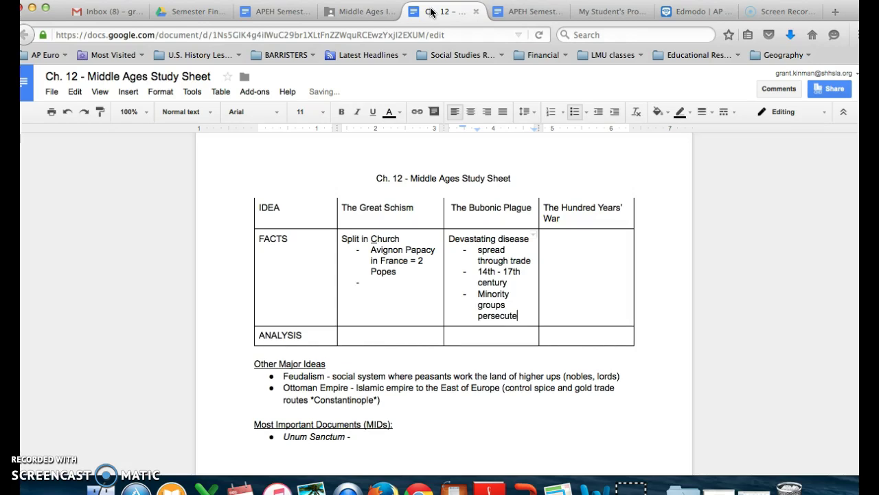
{"action": "type", "text": "d (Jews"}
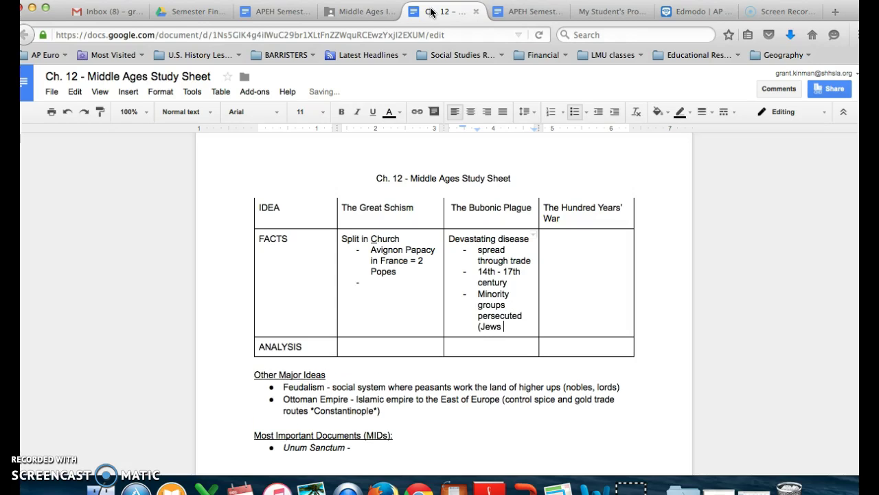
{"action": "type", "text": " blamed)"}
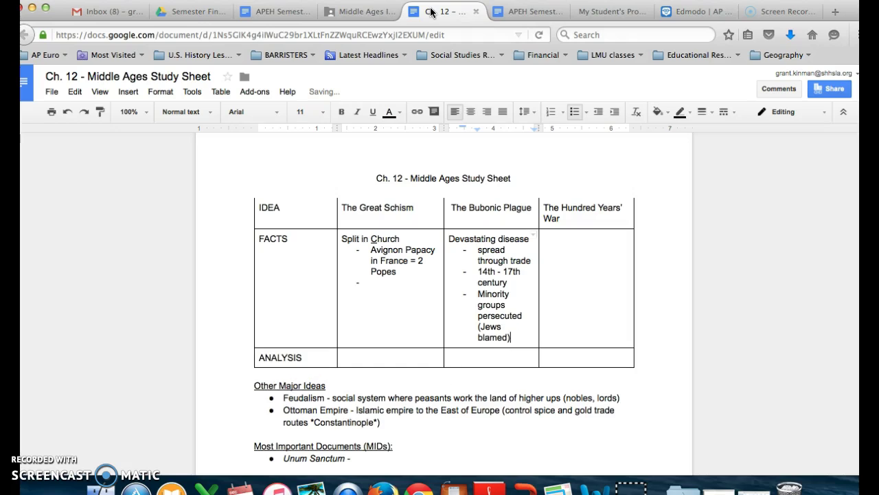
{"action": "key", "text": "Return"}
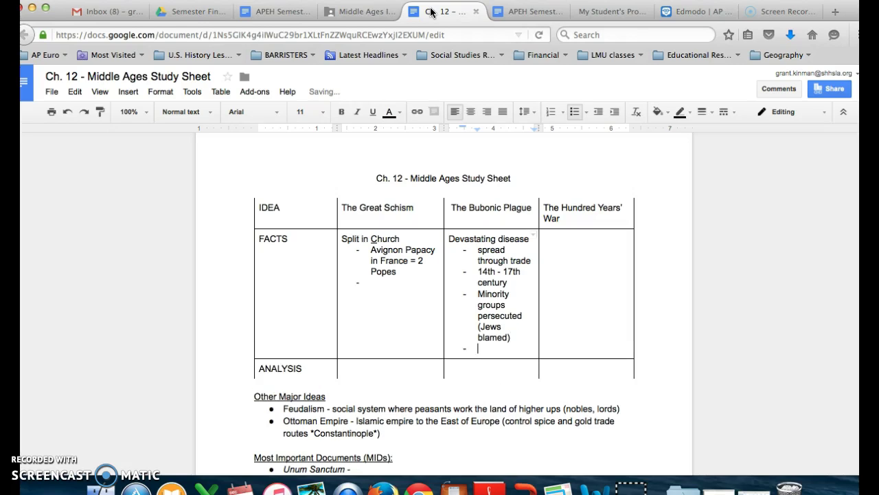
{"action": "type", "text": "Peasants "}
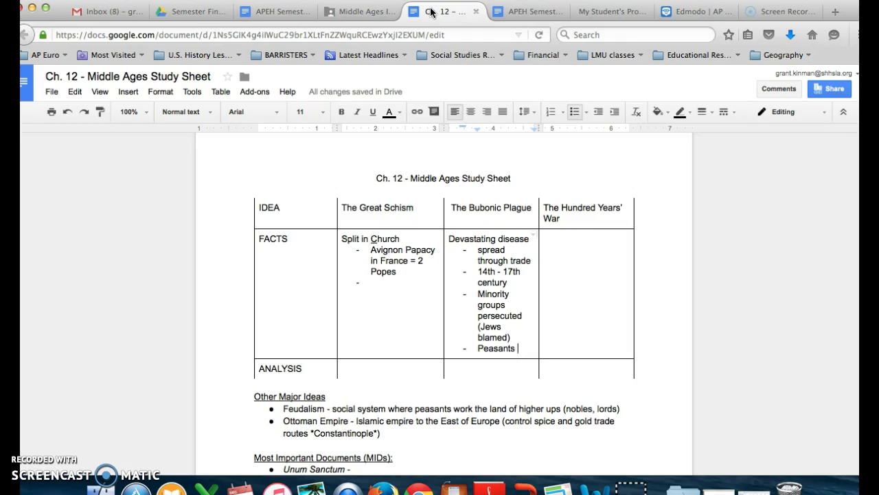
{"action": "type", "text": "have oppor"}
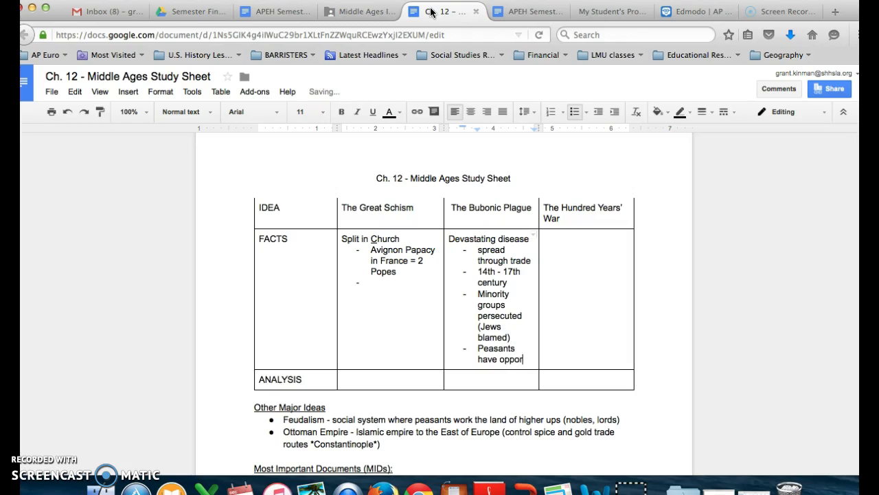
{"action": "type", "text": "tunities b"}
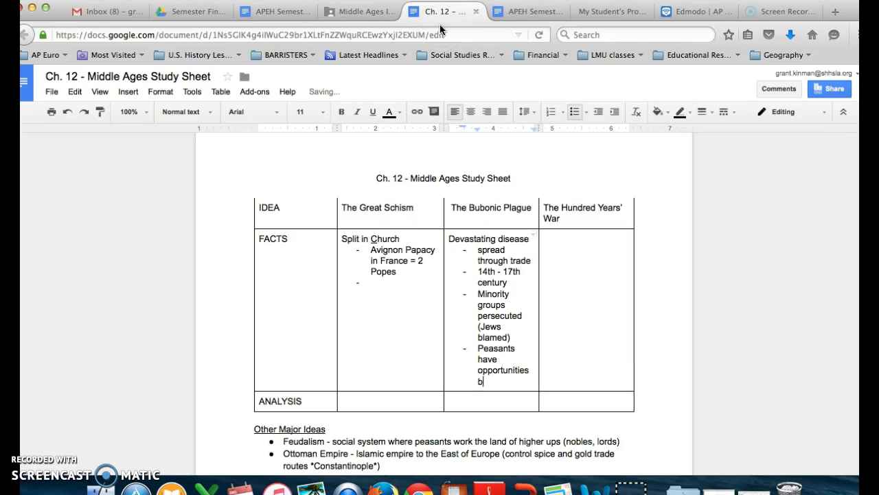
{"action": "type", "text": "ecause of so many deaths"}
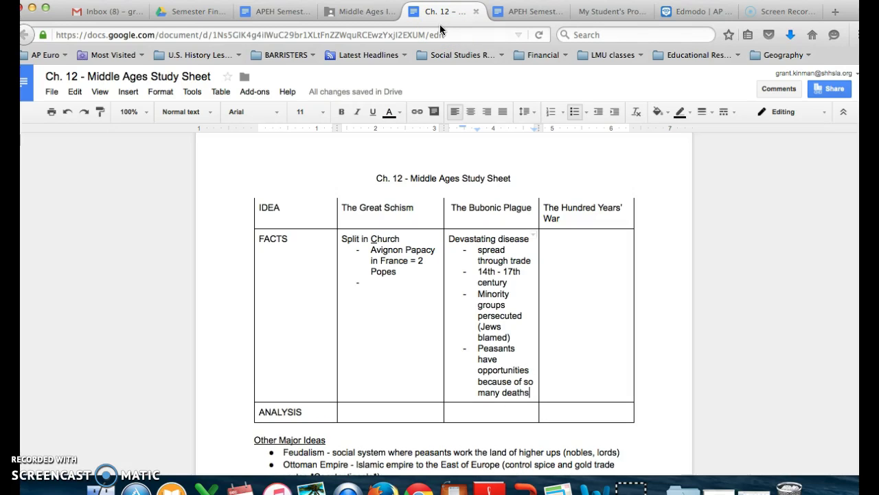
{"action": "left_click_drag", "start_coordinate": [533, 397], "coordinate": [478, 350]}
{"action": "left_click", "coordinate": [478, 370]}
{"action": "scroll", "coordinate": [538, 393], "scroll_direction": "down", "scroll_amount": 1}
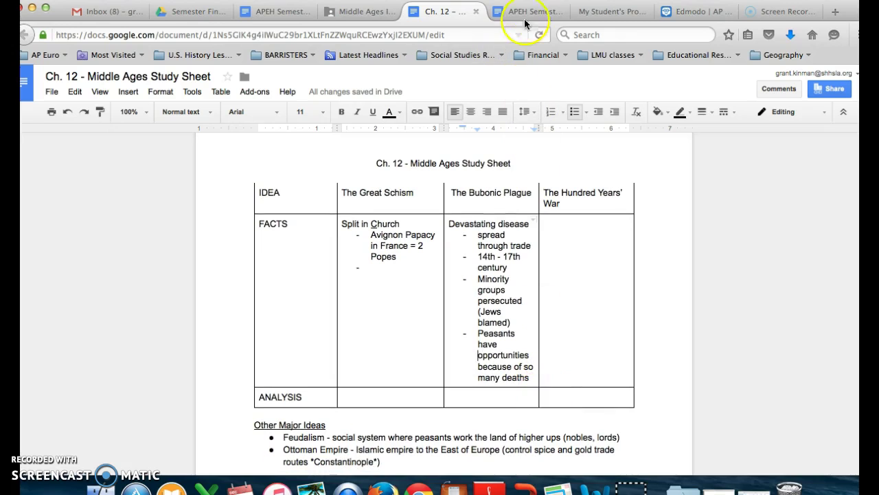
Step: Scroll the Class Review Day preview to the plague-spread map with first-outbreak dates 1347–1351
{"action": "left_click", "coordinate": [369, 19]}
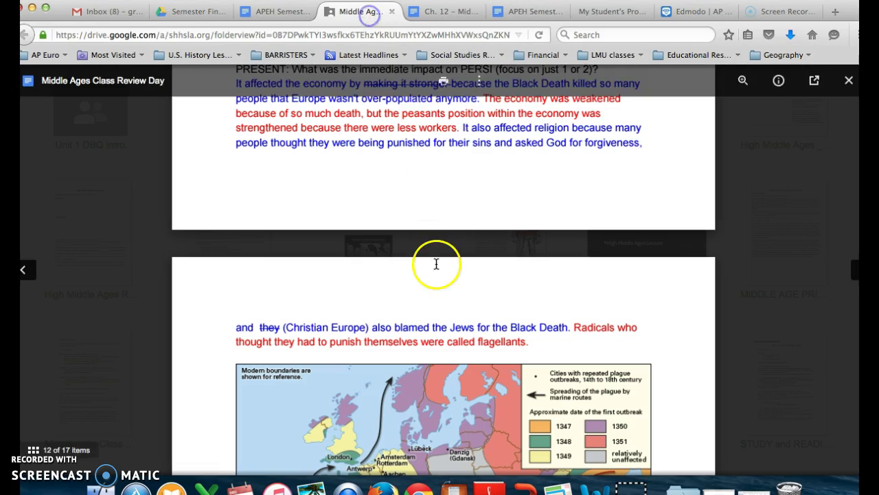
{"action": "scroll", "coordinate": [436, 261], "scroll_direction": "down", "scroll_amount": 4}
{"action": "scroll", "coordinate": [435, 263], "scroll_direction": "down", "scroll_amount": 2}
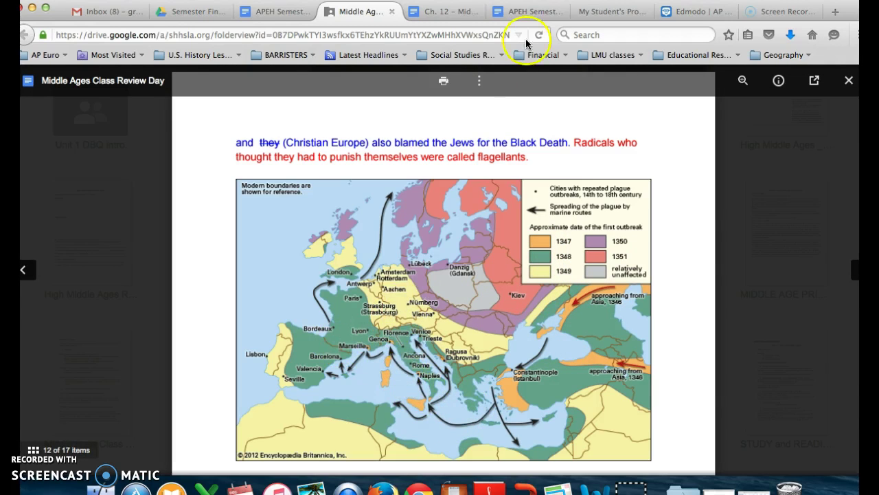
Step: Start a new Bubonic Plague fact after 'many deaths' reading 'Starts in S. Europe'
{"action": "left_click", "coordinate": [450, 13]}
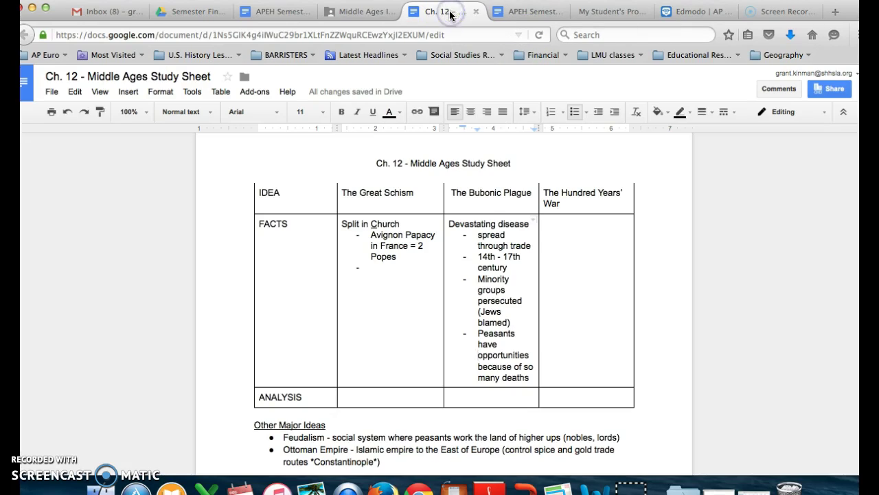
{"action": "left_click", "coordinate": [530, 376]}
{"action": "key", "text": "Return"}
{"action": "type", "text": "Stat"}
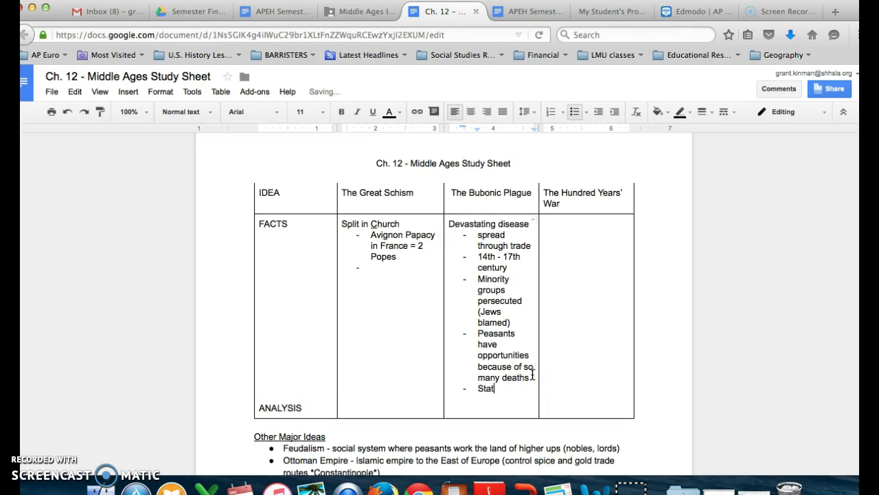
{"action": "key", "text": "BackSpace"}
{"action": "type", "text": "rts in S. Europe and"}
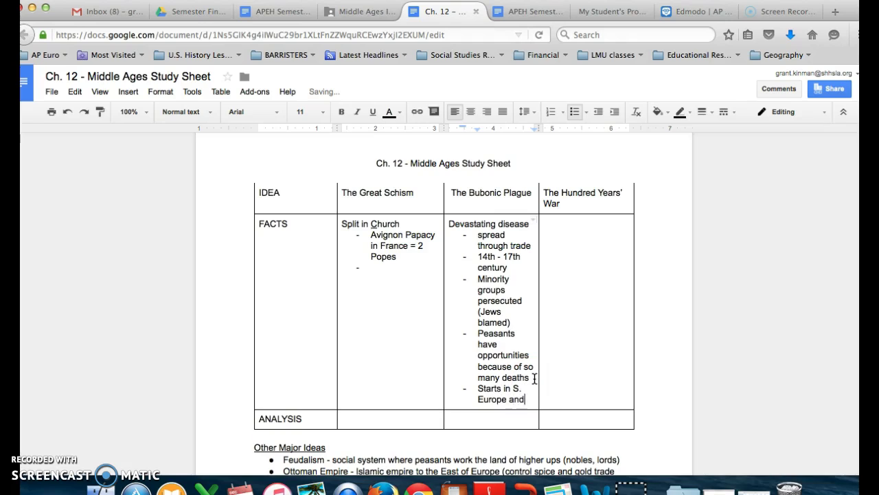
Step: Complete the fact as 'Starts in S. Europe (1347) and travels N (1349)'
{"action": "left_click", "coordinate": [541, 379]}
{"action": "type", "text": "a"}
{"action": "type", "text": "avels N"}
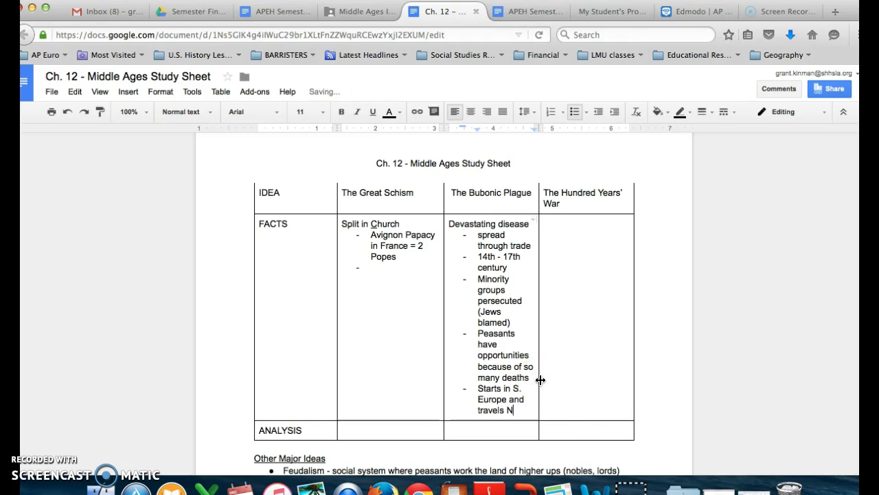
{"action": "left_click", "coordinate": [522, 389]}
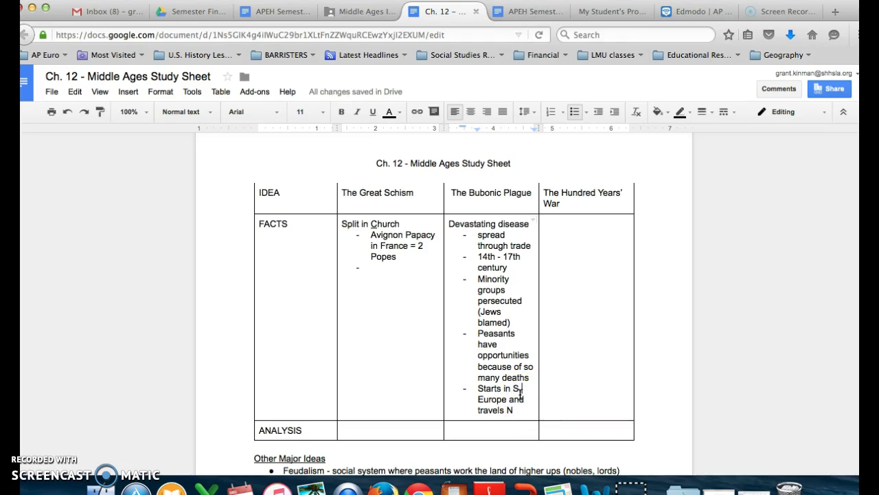
{"action": "type", "text": "."}
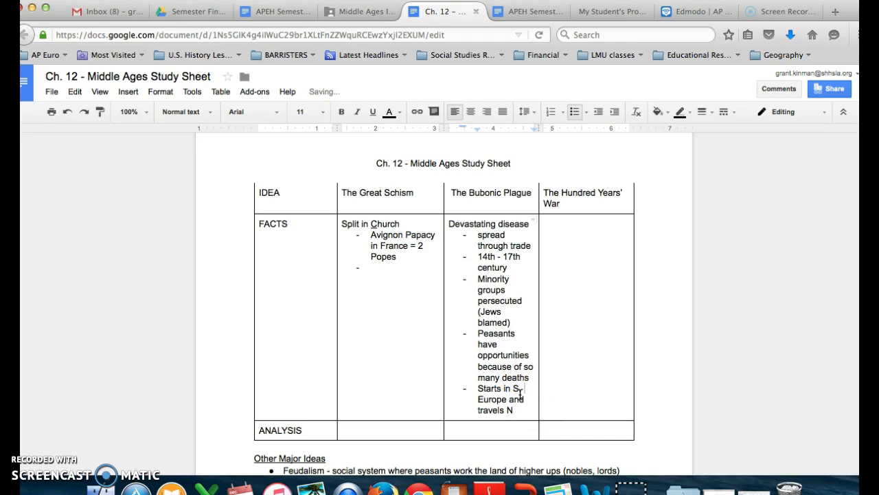
{"action": "key", "text": "alt+Right"}
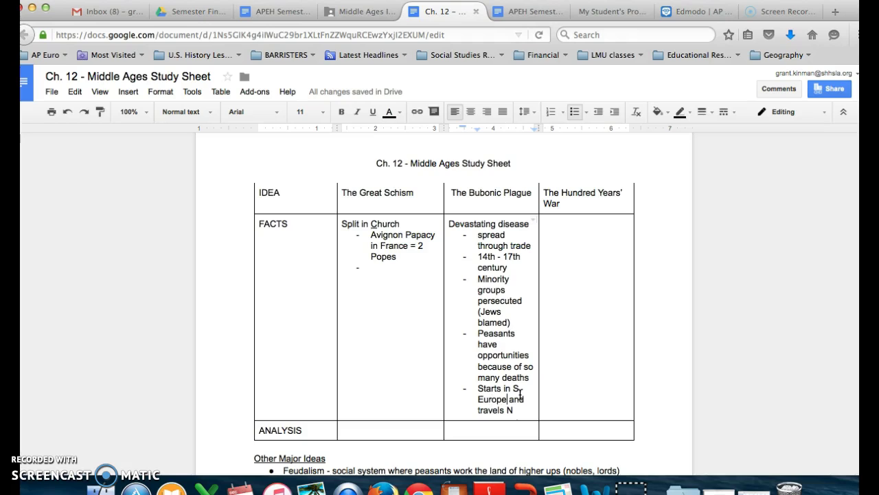
{"action": "type", "text": "(1347"}
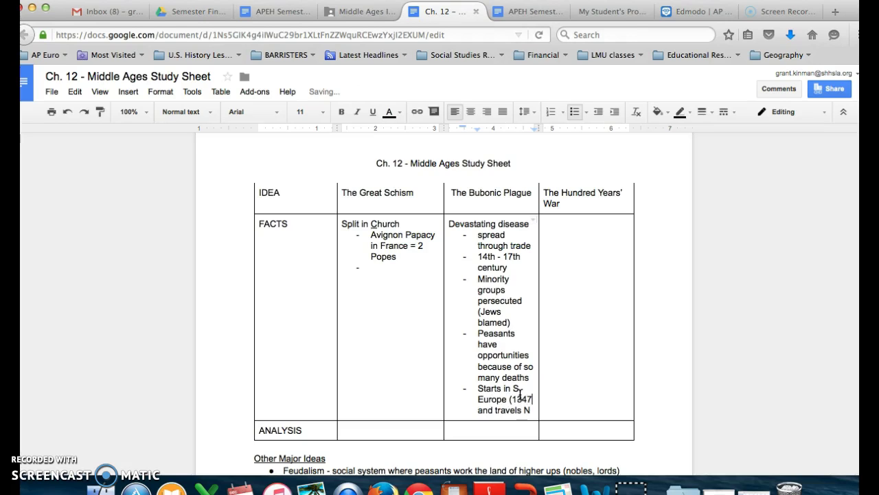
{"action": "type", "text": ")"}
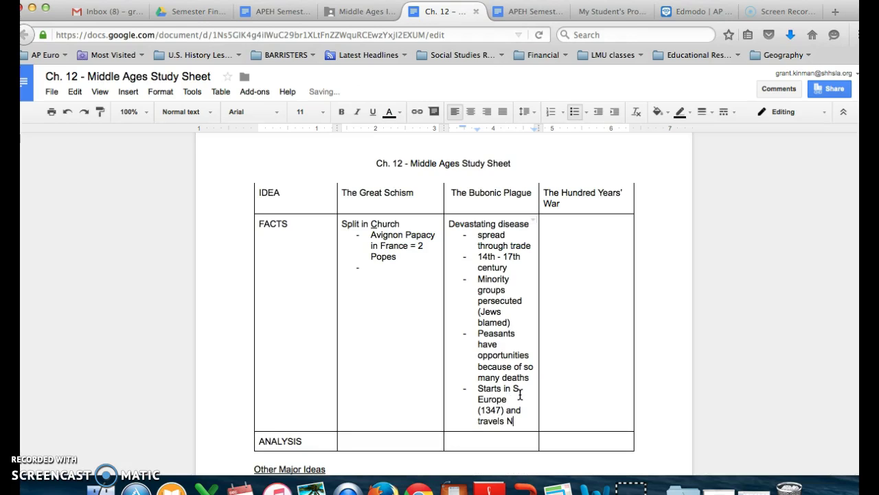
{"action": "type", "text": " (1349"}
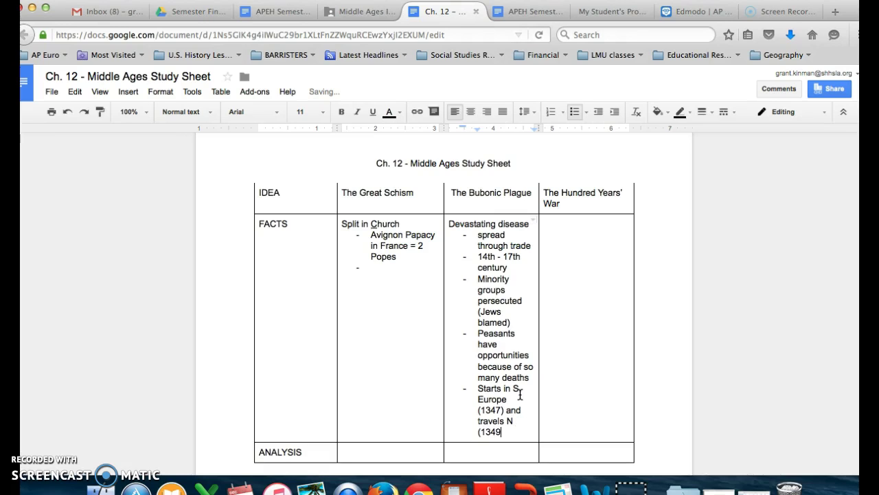
{"action": "left_click", "coordinate": [448, 438]}
{"action": "scroll", "coordinate": [448, 412], "scroll_direction": "down", "scroll_amount": 2}
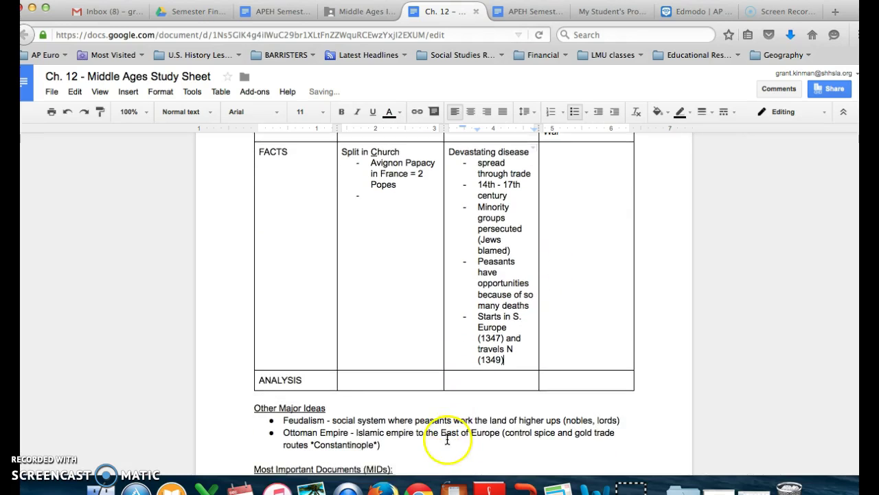
Step: Move the persecution and peasant-opportunity bullets from FACTS into the plague ANALYSIS cell
{"action": "left_click", "coordinate": [471, 372]}
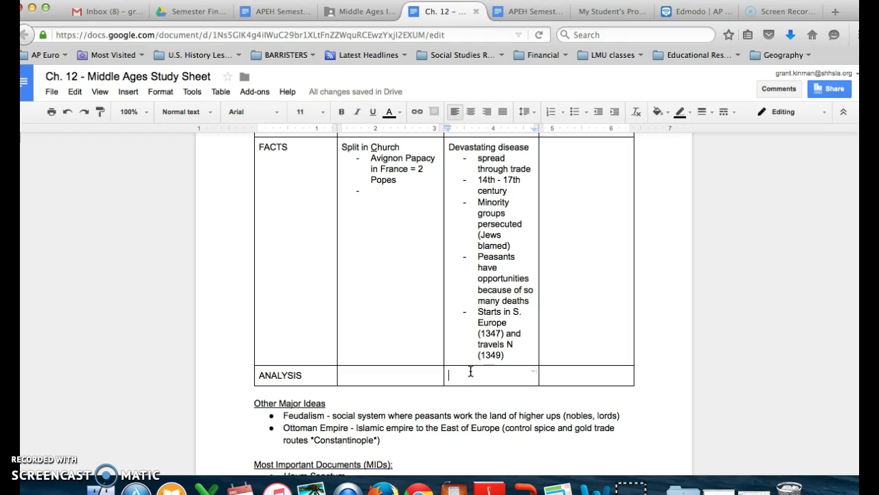
{"action": "left_click_drag", "start_coordinate": [528, 300], "coordinate": [474, 258]}
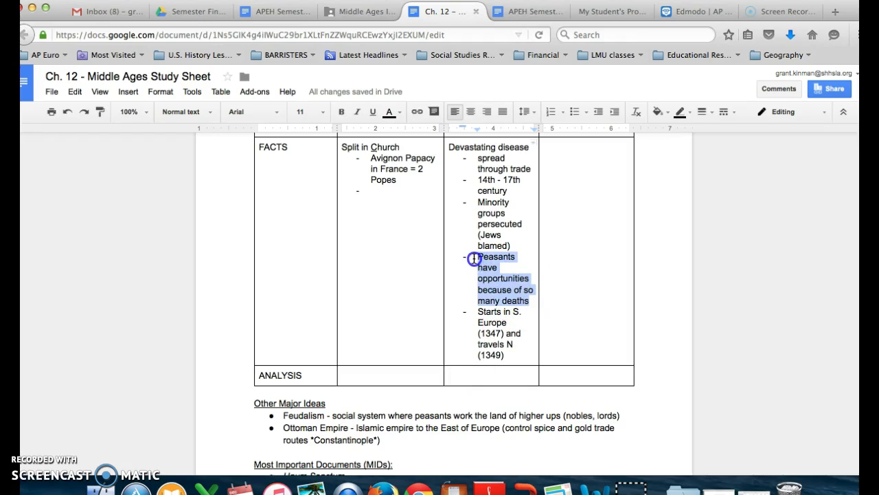
{"action": "left_click", "coordinate": [515, 267]}
{"action": "left_click", "coordinate": [531, 300]}
{"action": "left_click_drag", "start_coordinate": [531, 300], "coordinate": [481, 198]}
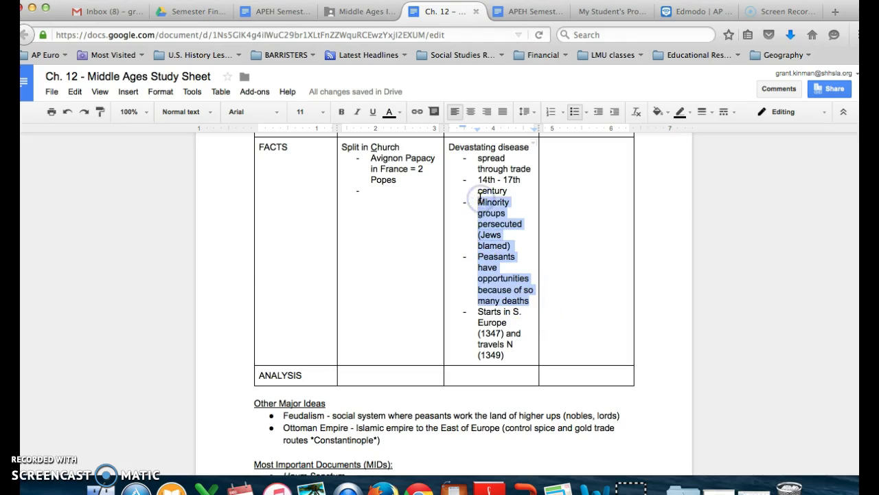
{"action": "key", "text": "BackSpace"}
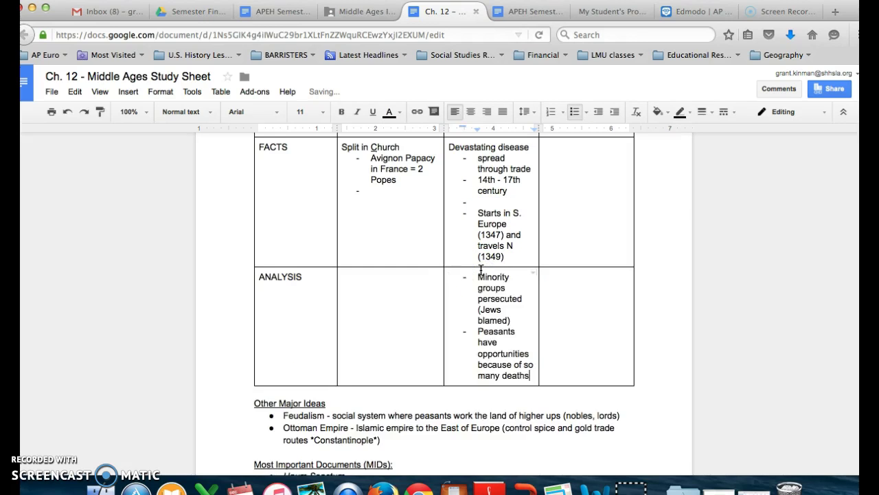
{"action": "key", "text": "ctrl+z"}
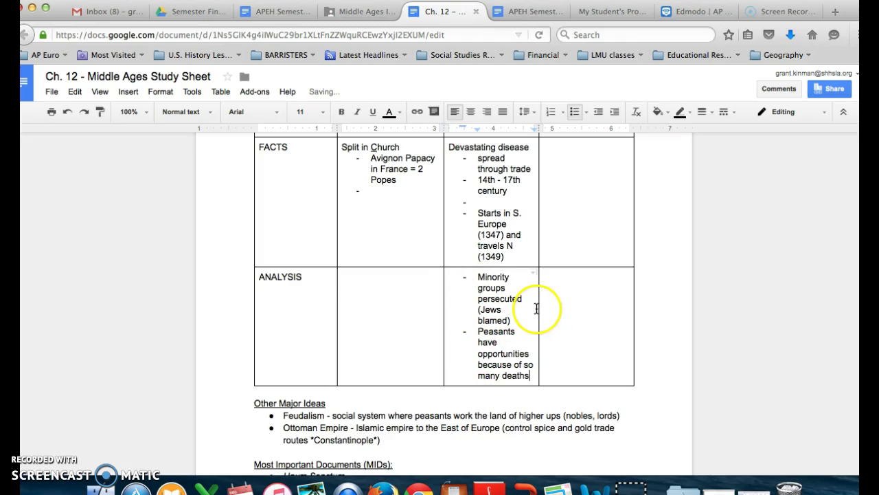
Step: Widen the Bubonic Plague column and delete the leftover empty bullet
{"action": "left_click_drag", "start_coordinate": [555, 307], "coordinate": [558, 306]}
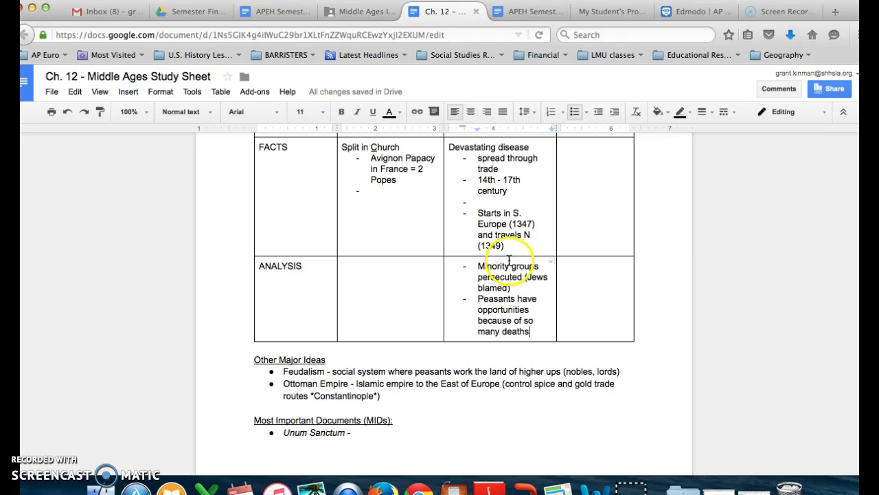
{"action": "left_click", "coordinate": [483, 206]}
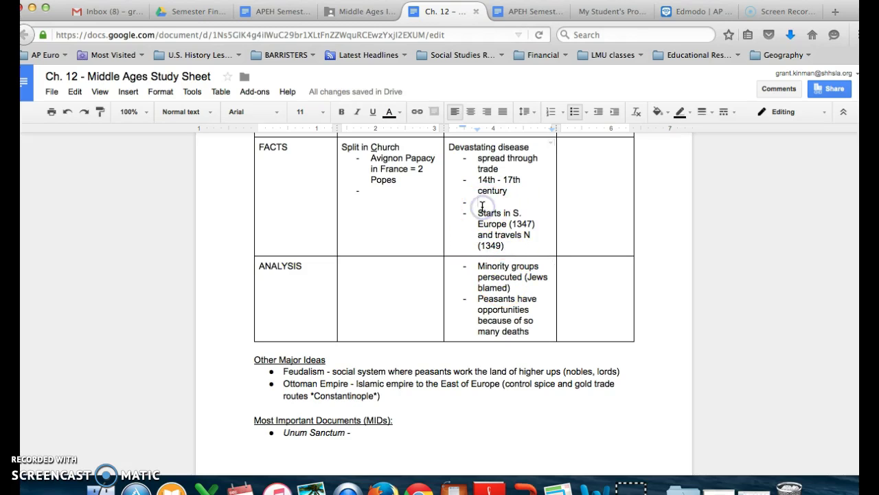
{"action": "key", "text": "BackSpace"}
{"action": "key", "text": "BackSpace"}
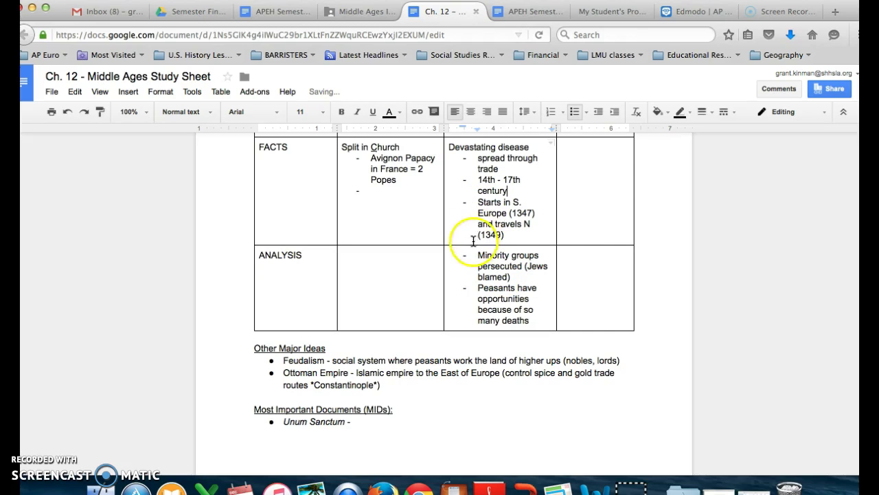
Step: Add the analysis bullet 'Nobles' response is generally "no"'
{"action": "left_click", "coordinate": [540, 322]}
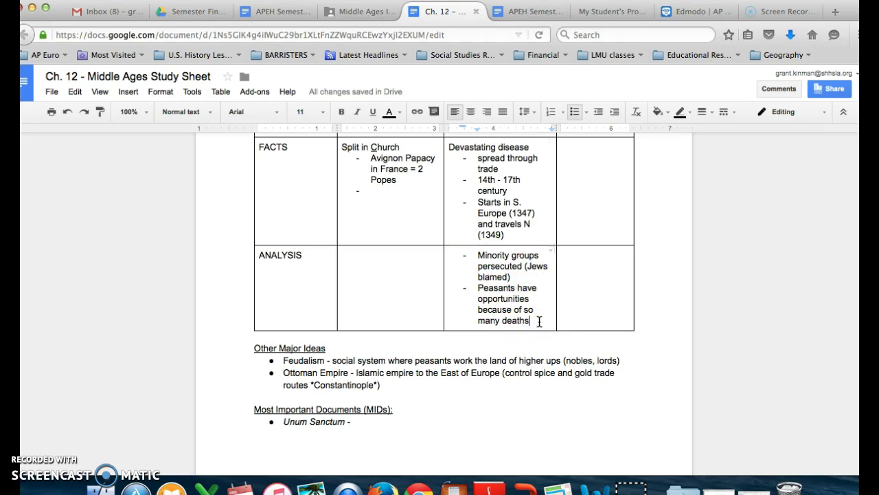
{"action": "key", "text": "Return"}
{"action": "type", "text": "Nobles'"}
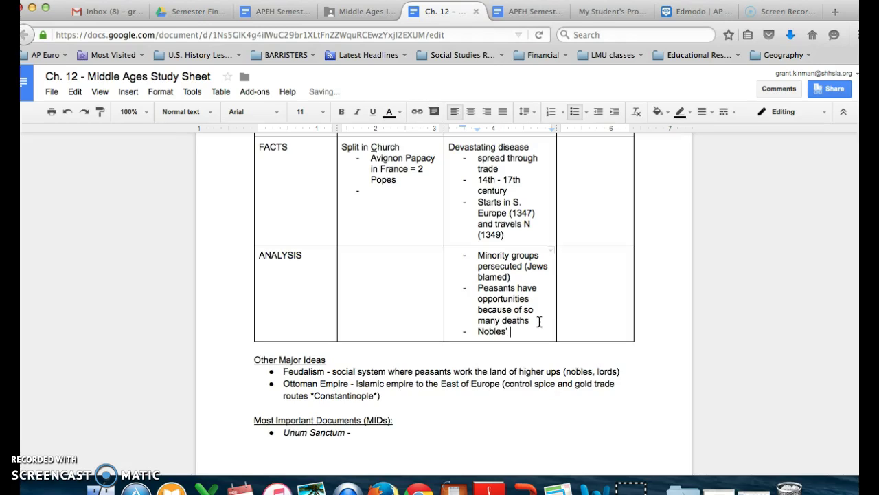
{"action": "type", "text": " response is generall"}
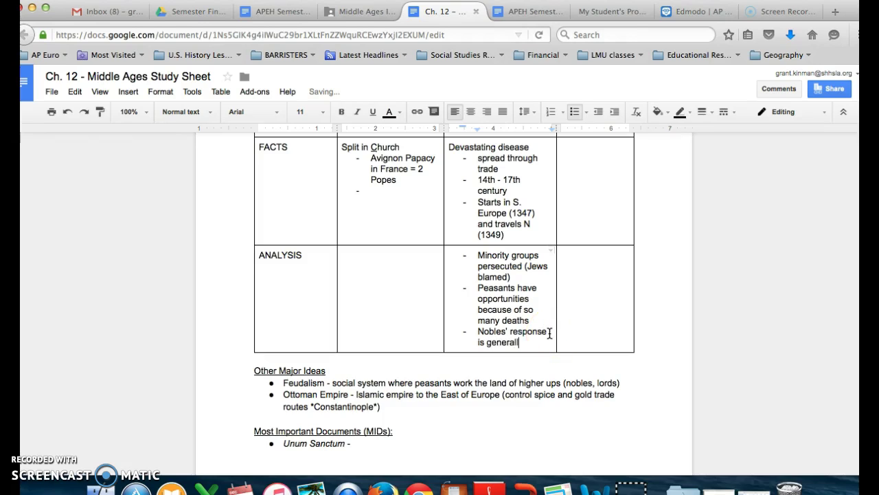
{"action": "type", "text": "y \"no”"}
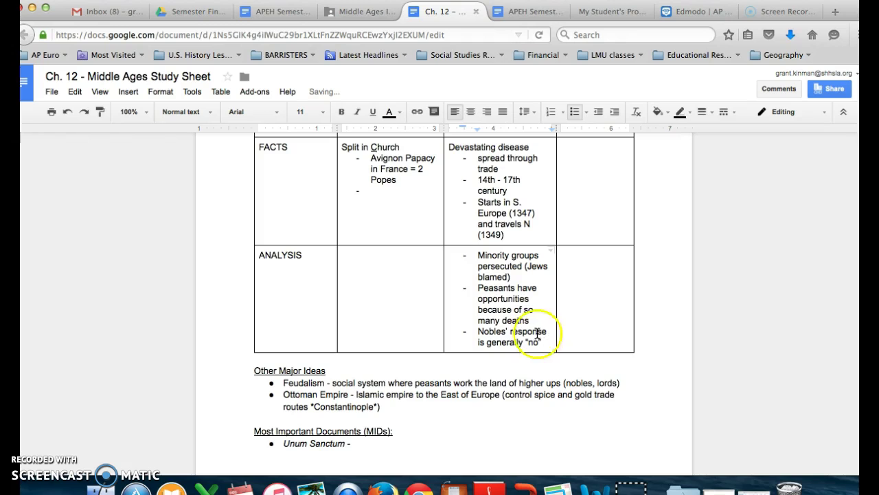
Step: Scroll to the FUTURE paragraph and highlight the Peasants' Revolt of 1381 and Jacquerie note
{"action": "left_click", "coordinate": [359, 11]}
{"action": "scroll", "coordinate": [383, 215], "scroll_direction": "down", "scroll_amount": 10}
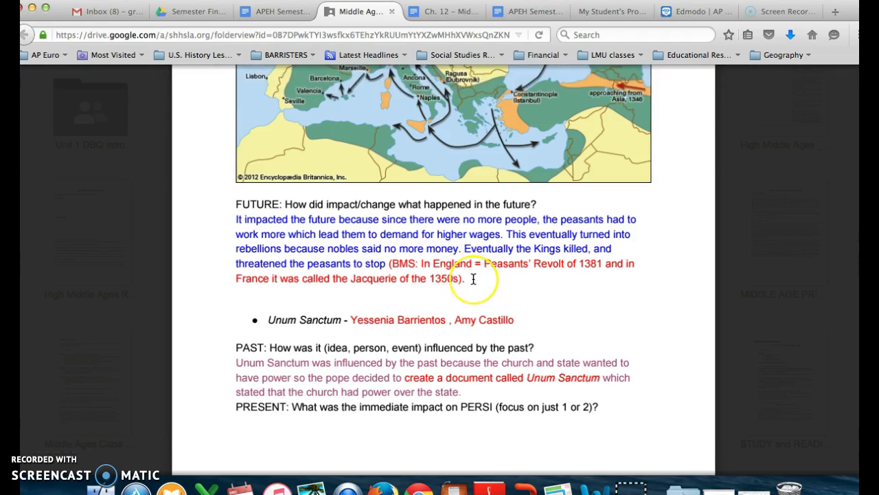
{"action": "scroll", "coordinate": [473, 278], "scroll_direction": "up", "scroll_amount": 5}
{"action": "scroll", "coordinate": [473, 278], "scroll_direction": "down", "scroll_amount": 4}
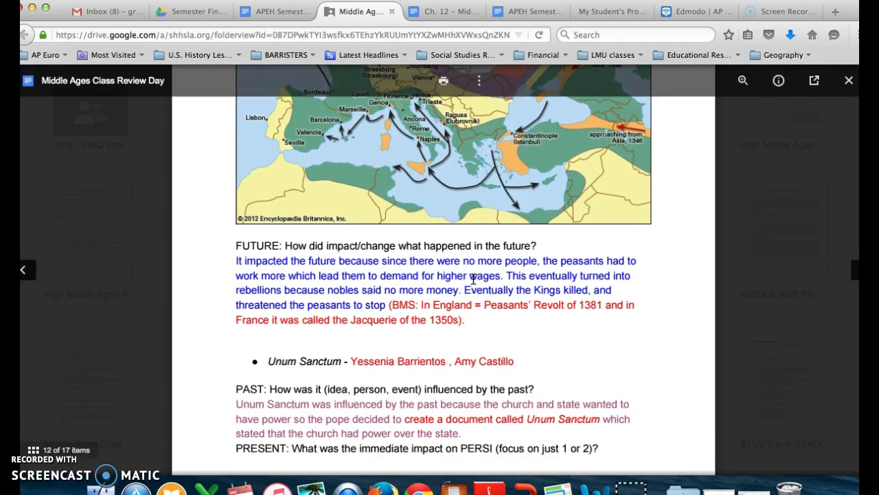
{"action": "scroll", "coordinate": [473, 278], "scroll_direction": "down", "scroll_amount": 1}
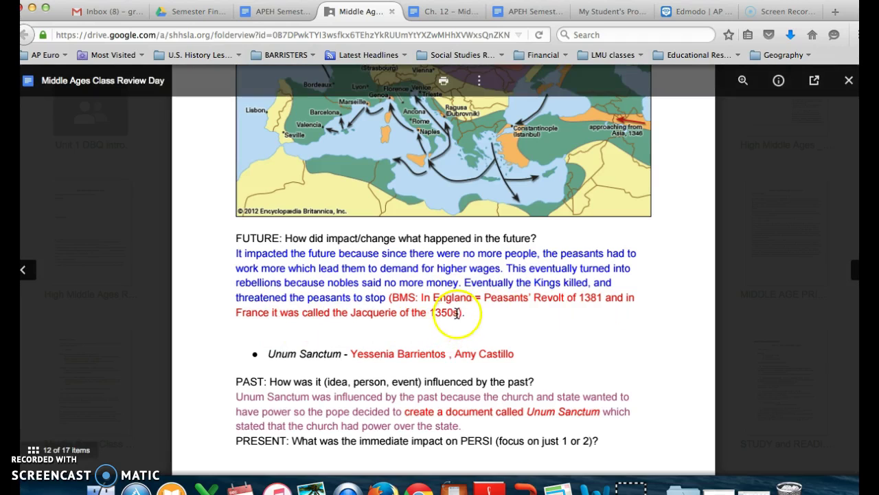
{"action": "mouse_move", "coordinate": [457, 313]}
{"action": "left_mouse_down"}
{"action": "mouse_move", "coordinate": [414, 301]}
{"action": "mouse_move", "coordinate": [468, 315]}
{"action": "left_mouse_up"}
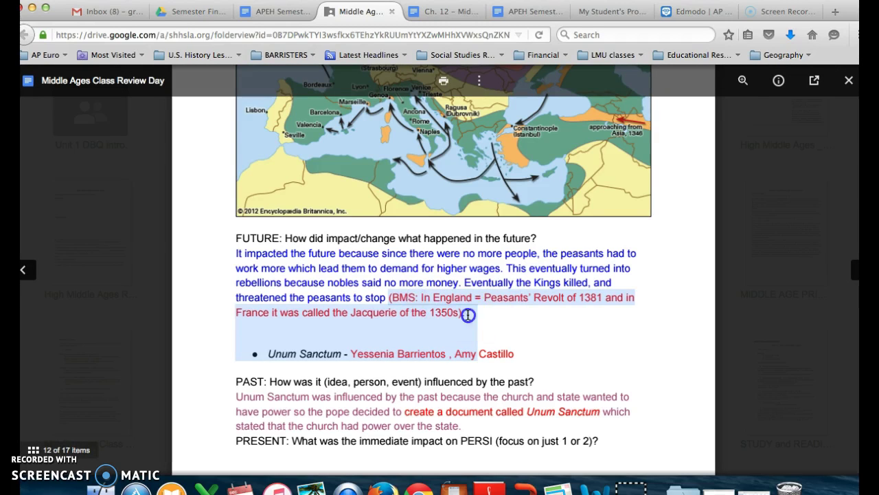
{"action": "left_click", "coordinate": [467, 315]}
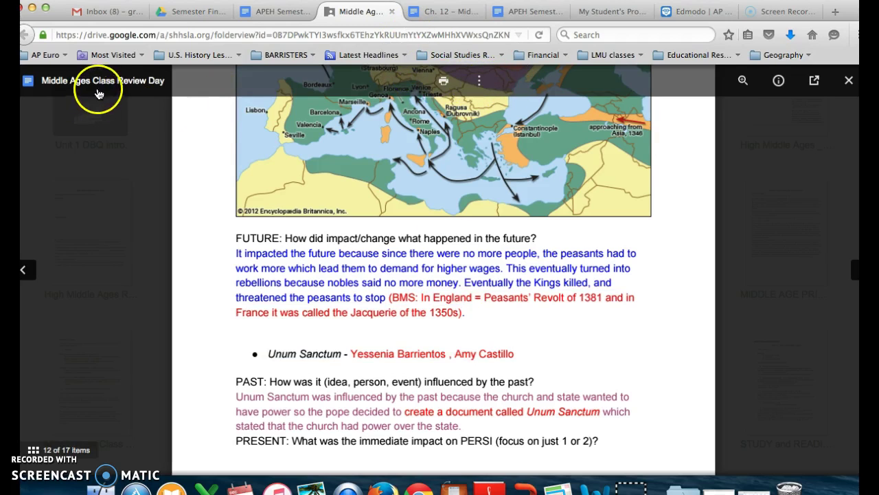
{"action": "left_click_drag", "start_coordinate": [470, 314], "coordinate": [400, 300]}
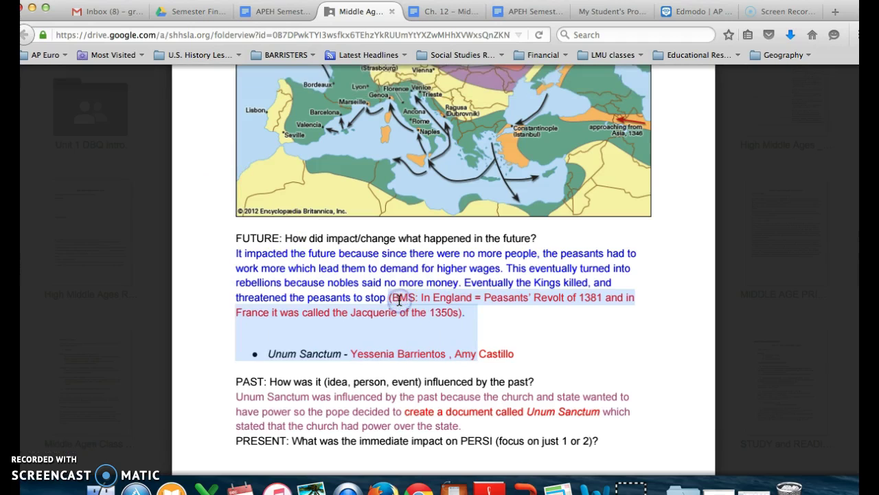
Step: Add a Revolts bullet: Peasants' Revolt in England (1381) and Jacquerie in France (1357), because nobles won't pay more
{"action": "left_click", "coordinate": [443, 14]}
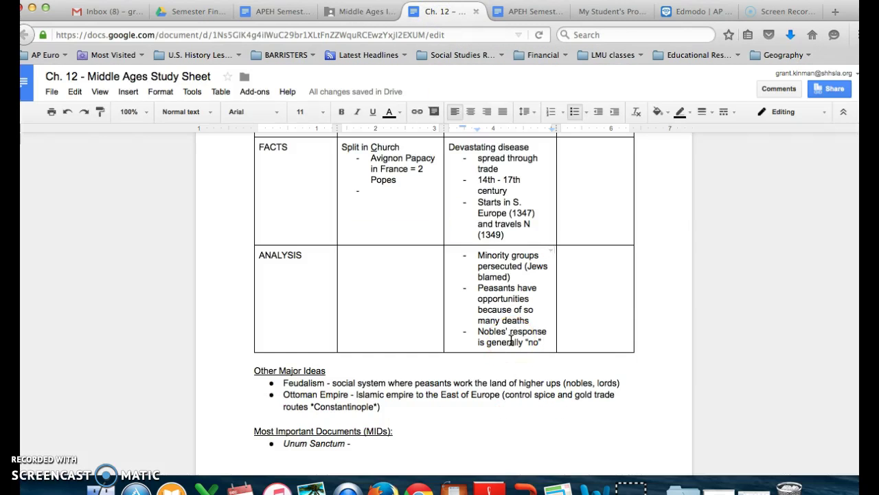
{"action": "key", "text": "Return"}
{"action": "type", "text": "Revolts ("}
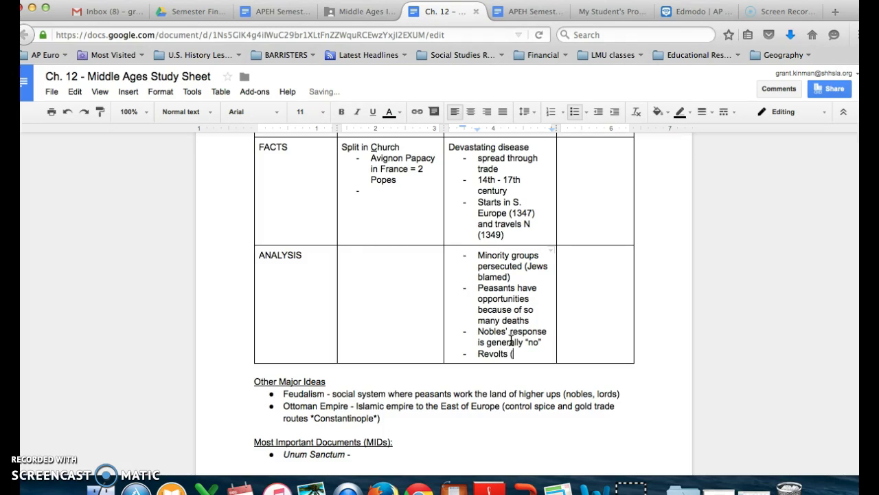
{"action": "type", "text": "Peasants' Revolt "}
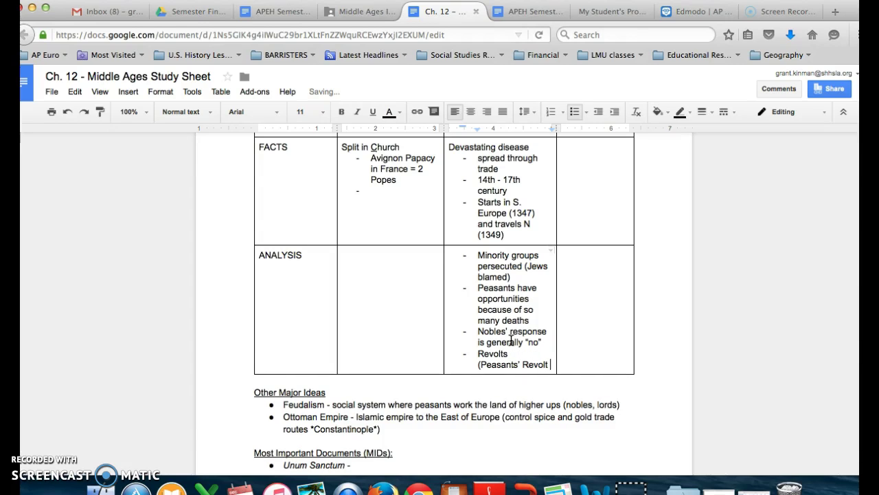
{"action": "type", "text": "in Endgland -13"}
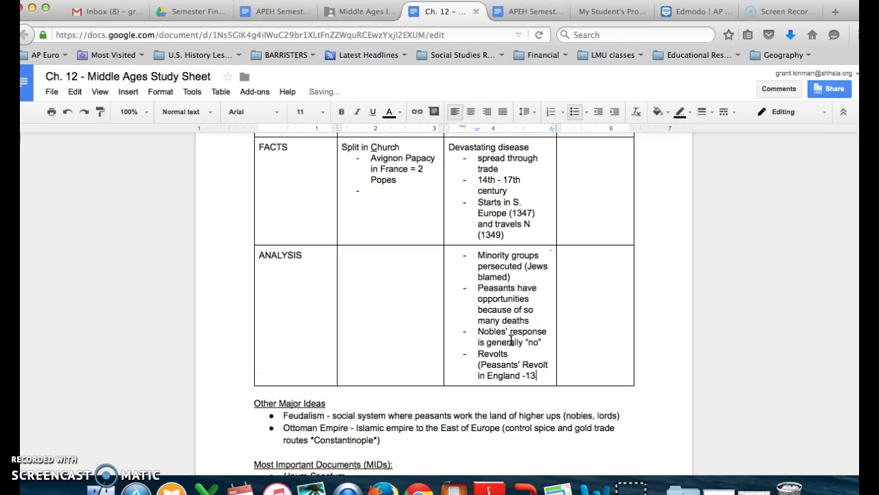
{"action": "type", "text": "81 and Jacquerie"}
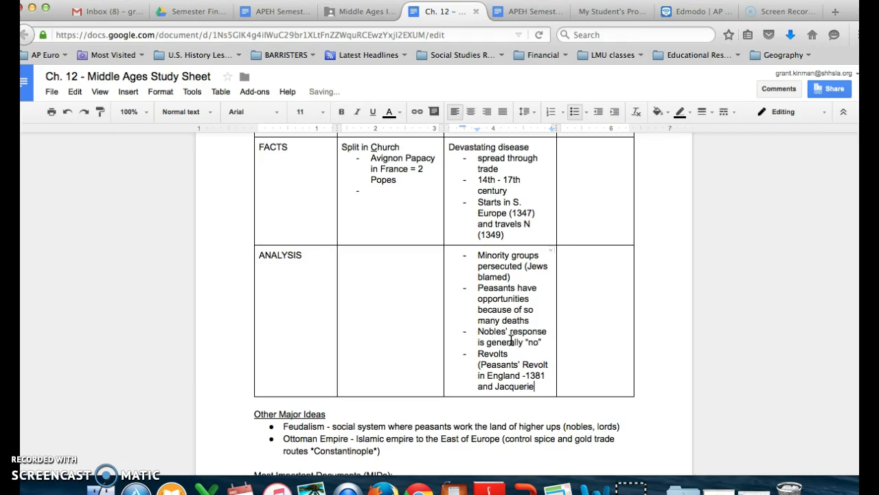
{"action": "type", "text": " in Fr"}
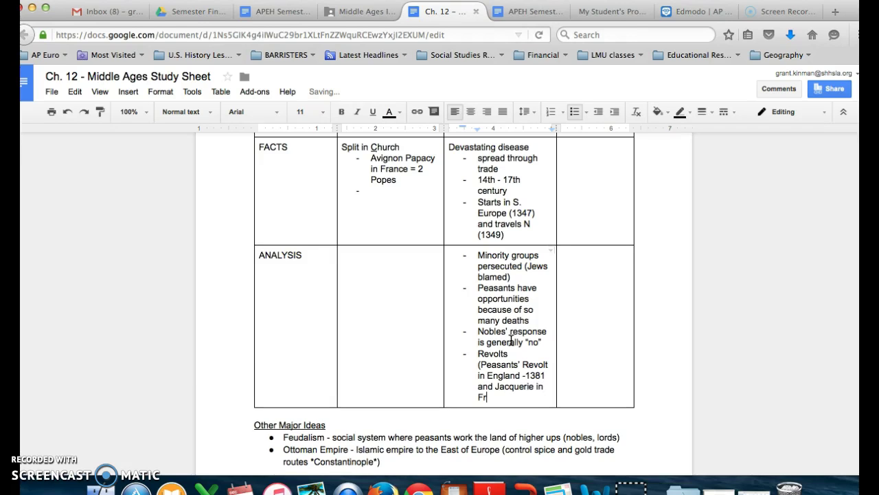
{"action": "type", "text": ". 1357) resulted because of"}
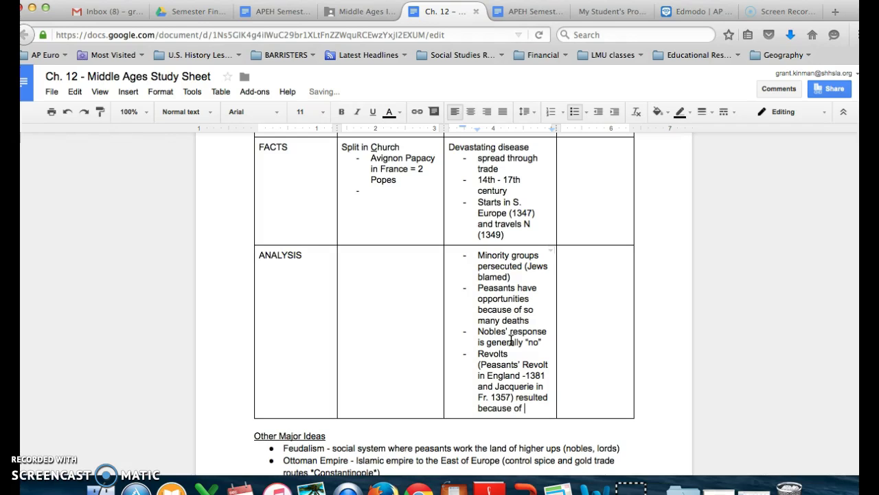
{"action": "key", "text": "BackSpace"}
{"action": "type", "text": "do not wan"}
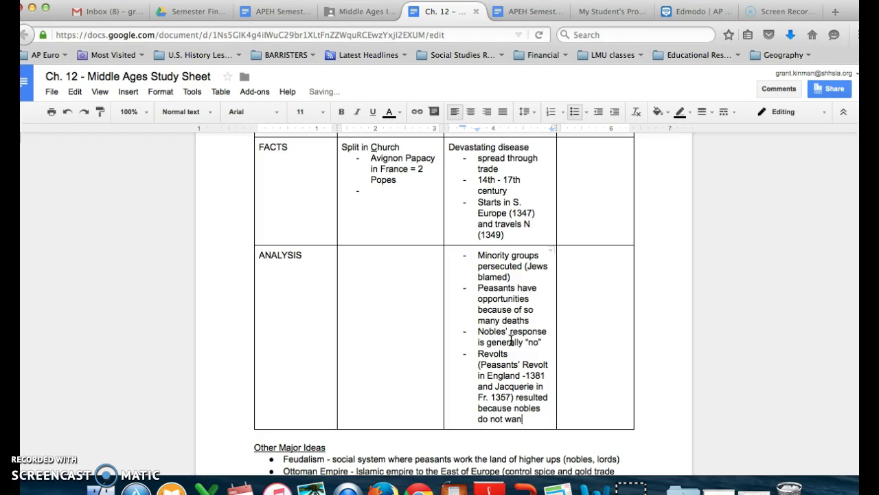
{"action": "type", "text": "t to pay more."}
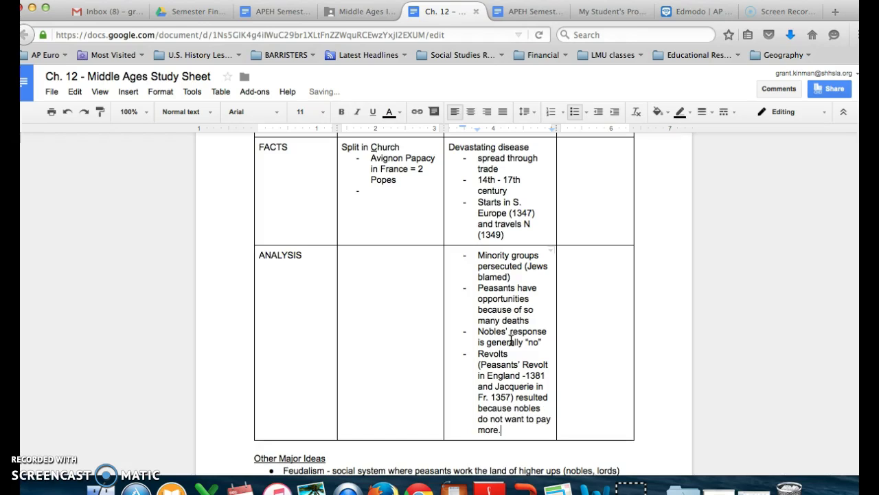
{"action": "left_click", "coordinate": [546, 335]}
{"action": "scroll", "coordinate": [544, 310], "scroll_direction": "up", "scroll_amount": 2}
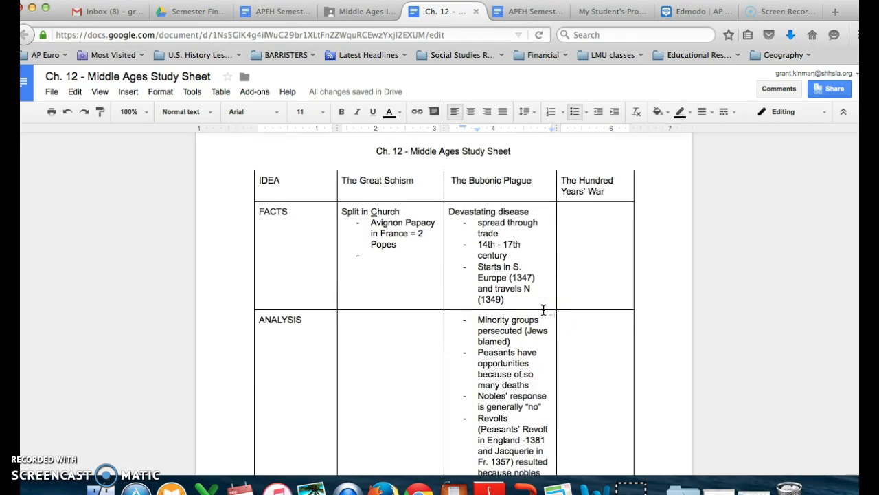
{"action": "scroll", "coordinate": [498, 226], "scroll_direction": "down", "scroll_amount": 1}
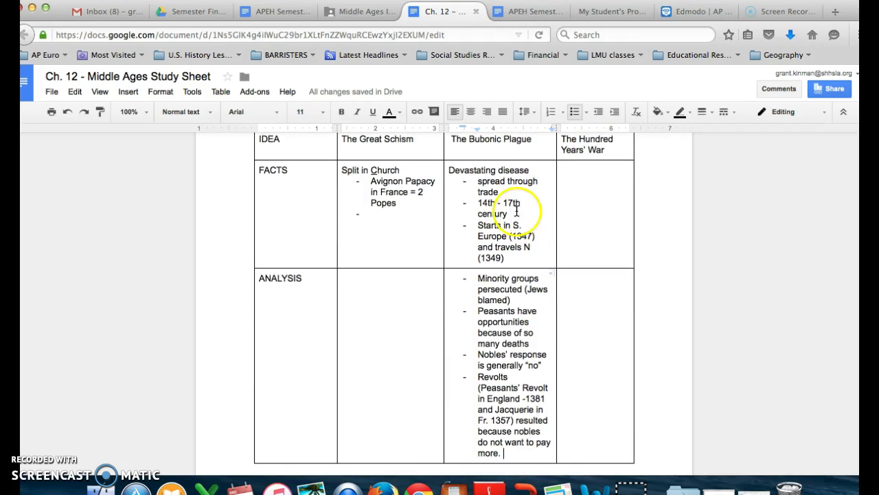
{"action": "left_click", "coordinate": [366, 12]}
{"action": "scroll", "coordinate": [392, 275], "scroll_direction": "down", "scroll_amount": 3}
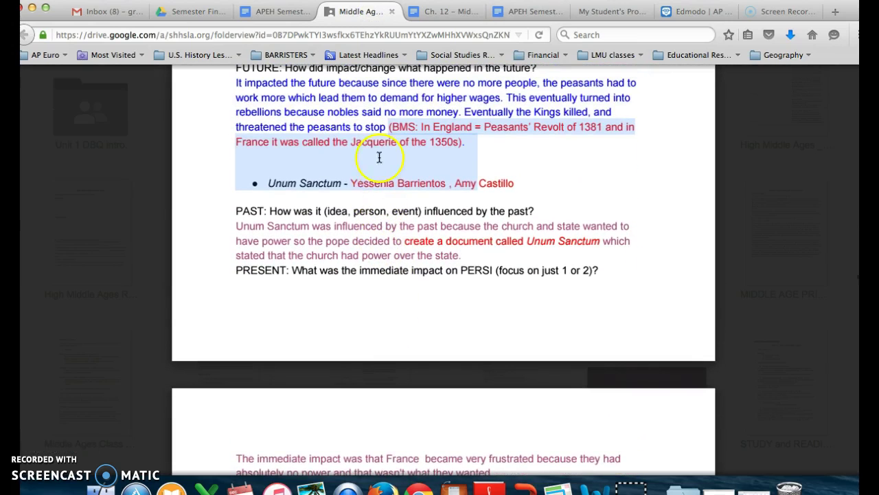
{"action": "scroll", "coordinate": [322, 209], "scroll_direction": "down", "scroll_amount": 1}
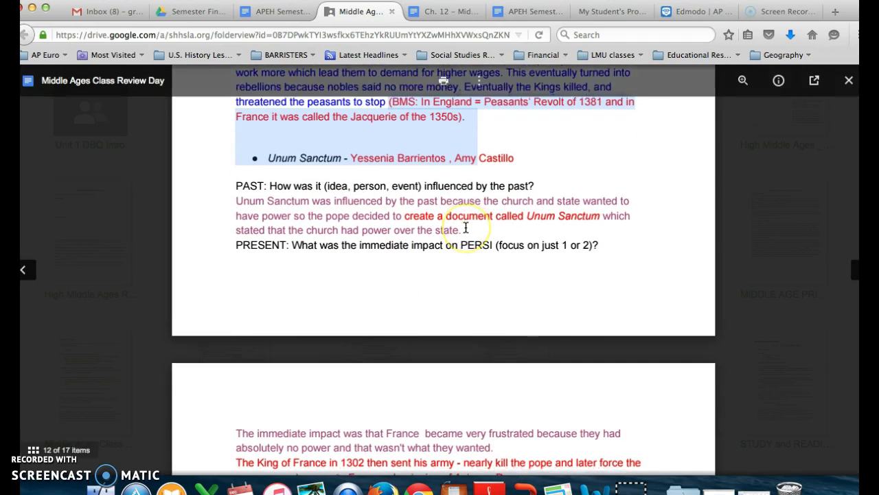
{"action": "scroll", "coordinate": [465, 228], "scroll_direction": "down", "scroll_amount": 7}
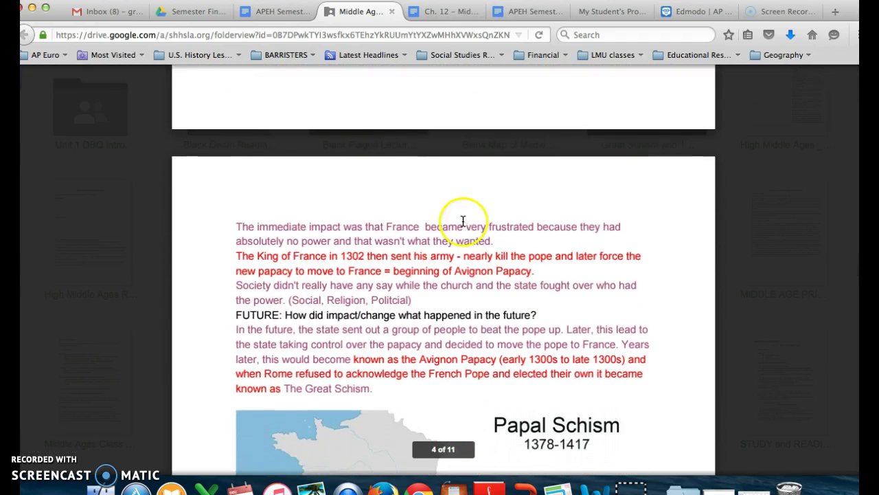
{"action": "scroll", "coordinate": [461, 220], "scroll_direction": "up", "scroll_amount": 5}
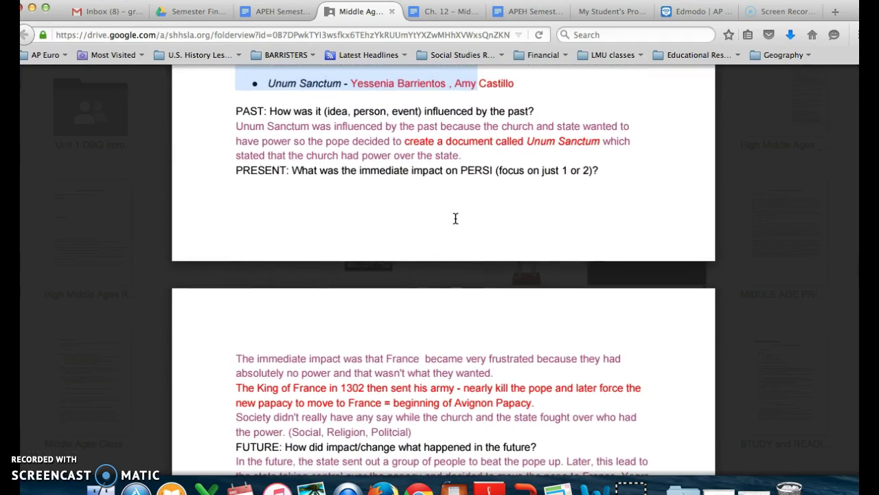
{"action": "scroll", "coordinate": [407, 388], "scroll_direction": "up", "scroll_amount": 1}
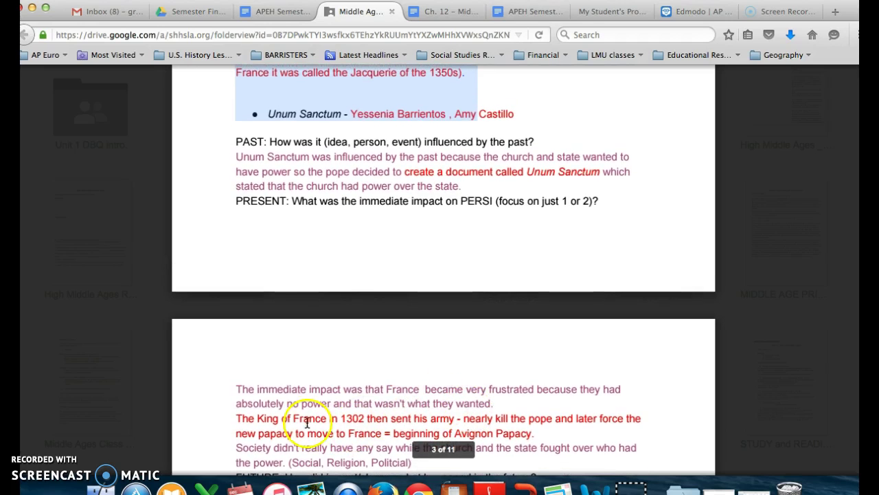
{"action": "scroll", "coordinate": [304, 415], "scroll_direction": "down", "scroll_amount": 1}
{"action": "scroll", "coordinate": [439, 392], "scroll_direction": "down", "scroll_amount": 1}
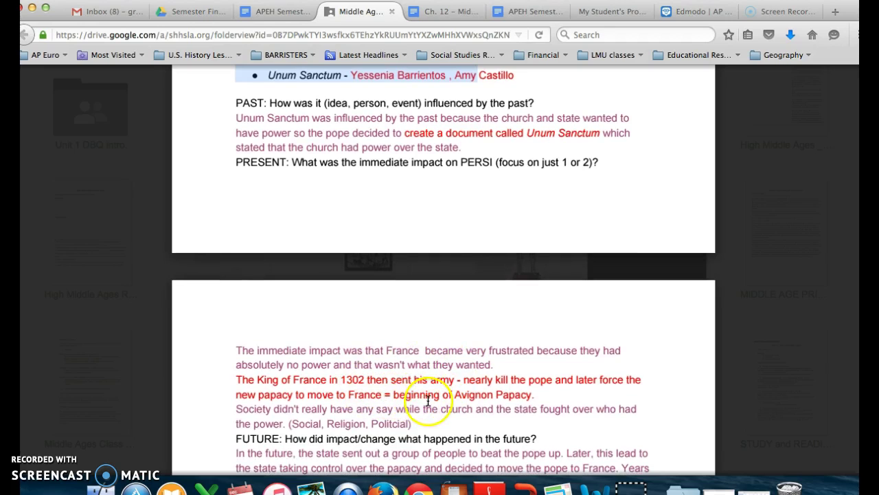
{"action": "scroll", "coordinate": [366, 397], "scroll_direction": "down", "scroll_amount": 1}
{"action": "scroll", "coordinate": [369, 397], "scroll_direction": "down", "scroll_amount": 1}
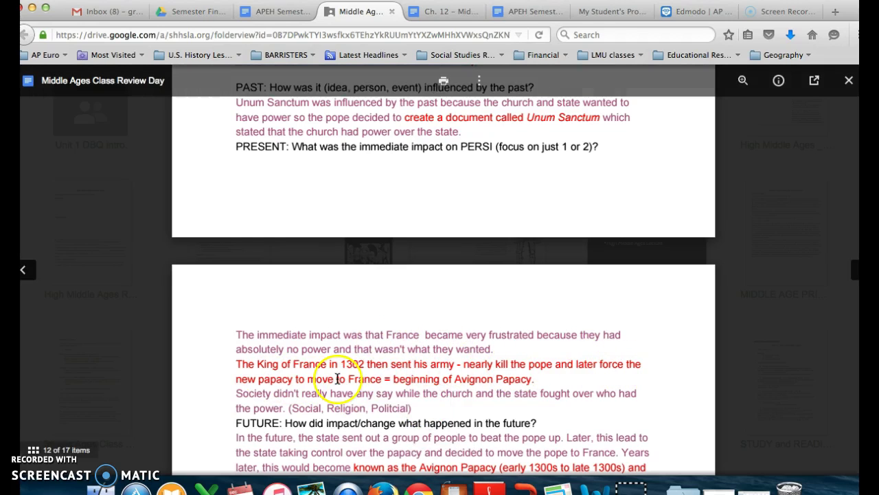
{"action": "scroll", "coordinate": [389, 386], "scroll_direction": "down", "scroll_amount": 1}
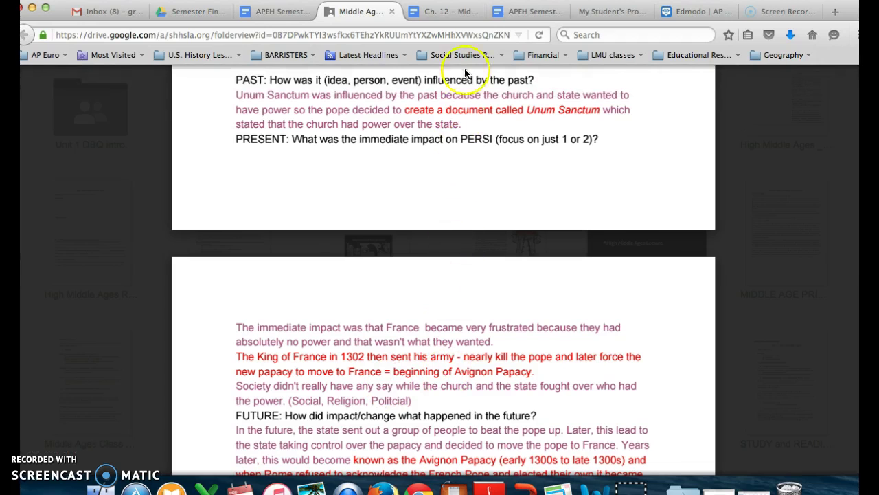
{"action": "left_click", "coordinate": [444, 15]}
Step: After 'Unum Sanctum -', write '1302 papal bull (church doc) declaring Church authority greater than nations. RESP'
{"action": "scroll", "coordinate": [382, 406], "scroll_direction": "down", "scroll_amount": 3}
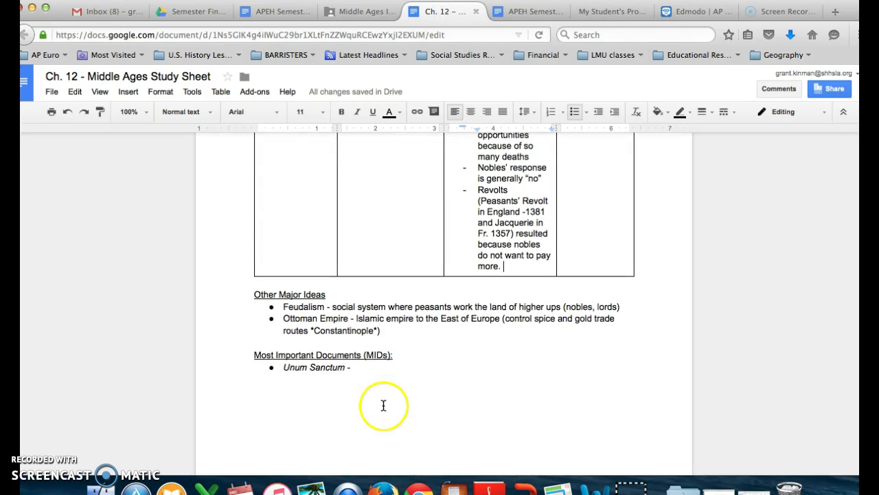
{"action": "left_click", "coordinate": [376, 367]}
{"action": "type", "text": "1"}
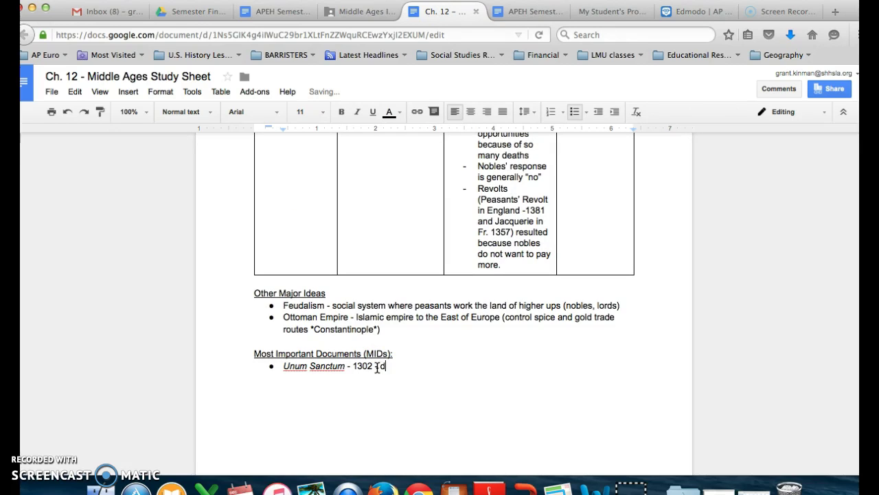
{"action": "type", "text": "302 - document"}
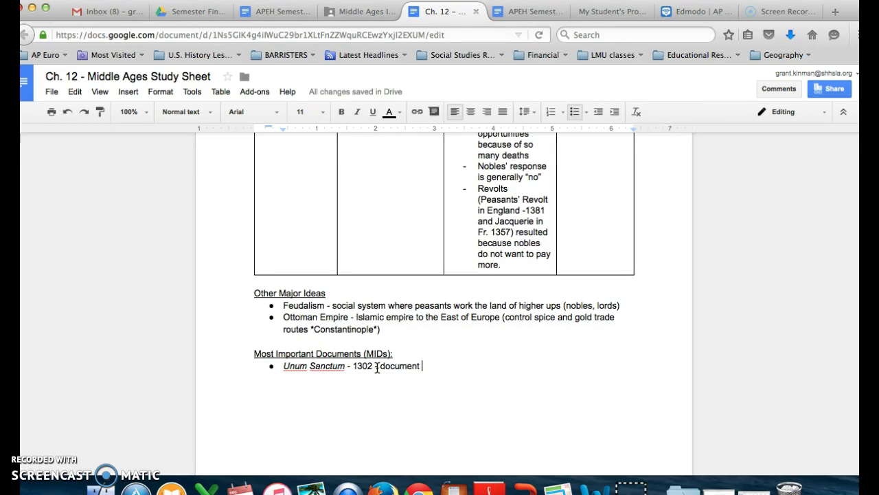
{"action": "key", "text": "BackSpace"}
{"action": "key", "text": "BackSpace"}
{"action": "key", "text": "BackSpace"}
{"action": "key", "text": "BackSpace"}
{"action": "key", "text": "BackSpace"}
{"action": "key", "text": "BackSpace"}
{"action": "key", "text": "BackSpace"}
{"action": "key", "text": "BackSpace"}
{"action": "key", "text": "BackSpace"}
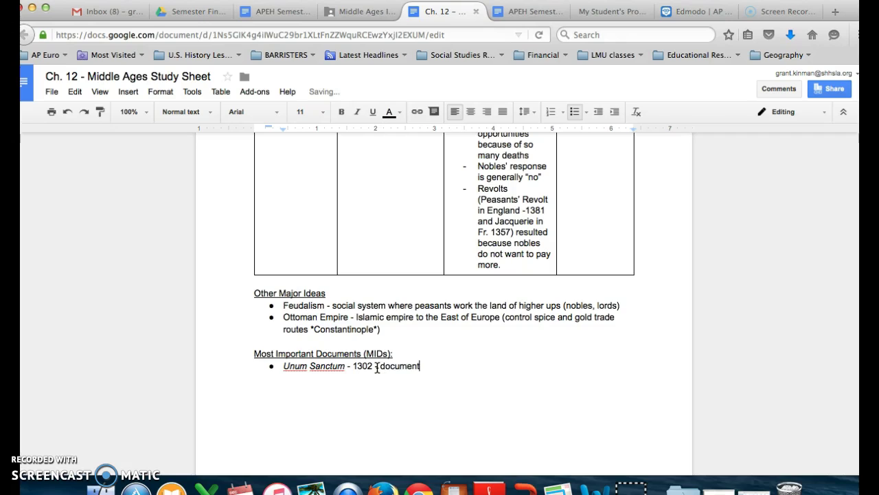
{"action": "type", "text": "papal bull (church "}
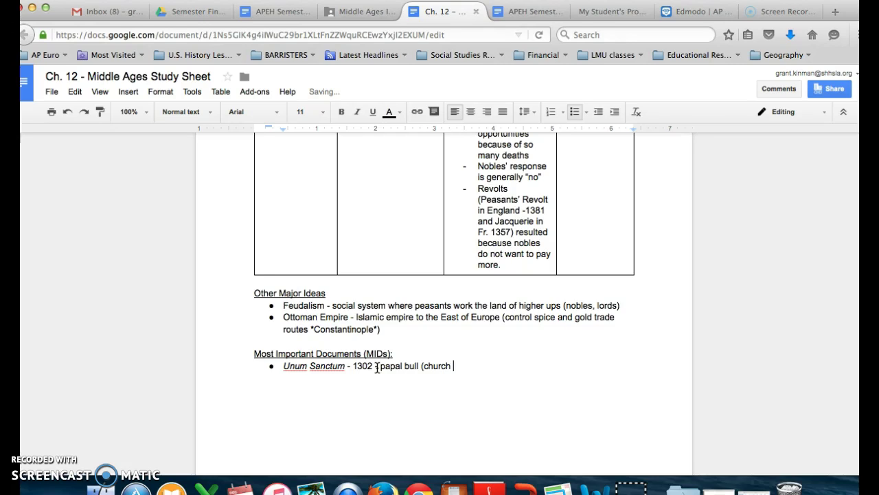
{"action": "type", "text": "doc) declaring Church authority g"}
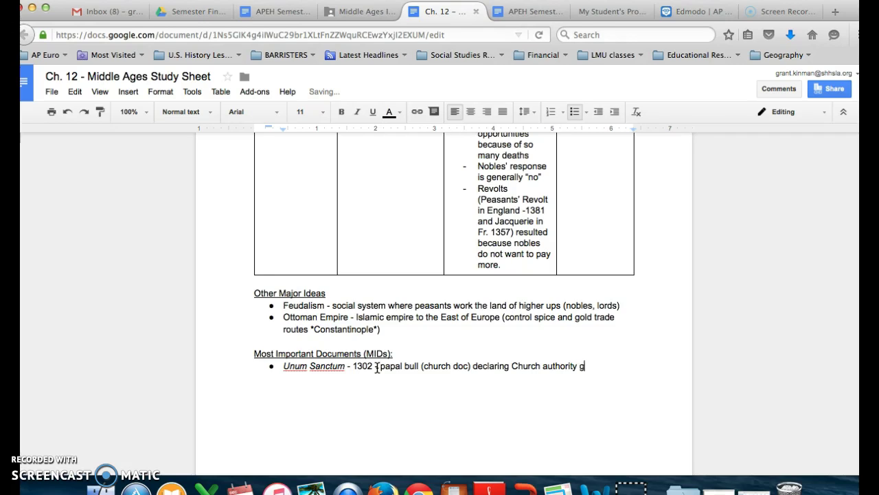
{"action": "type", "text": "reater than nations."}
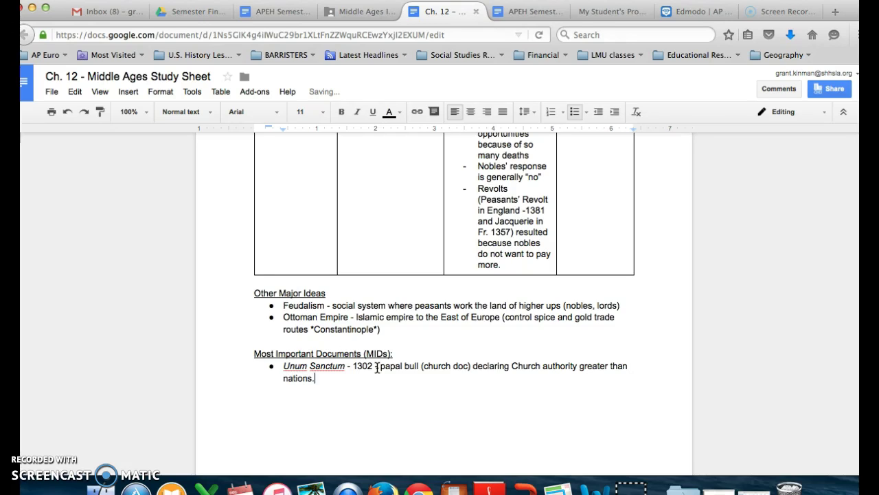
{"action": "type", "text": " RESPONSE: Fr."}
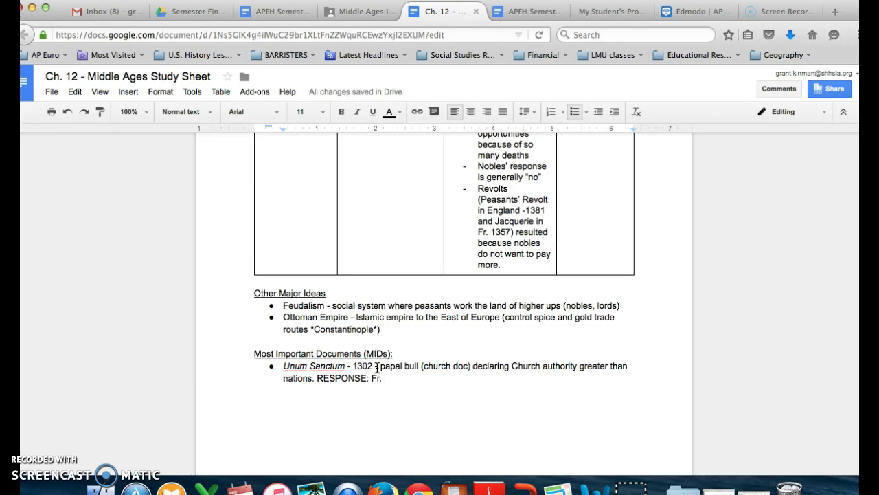
Step: Check the Middle Ages class review notes, then continue the Unum Sanctum response with 'Fr. responds violently'
{"action": "left_click", "coordinate": [516, 14]}
{"action": "left_click", "coordinate": [366, 11]}
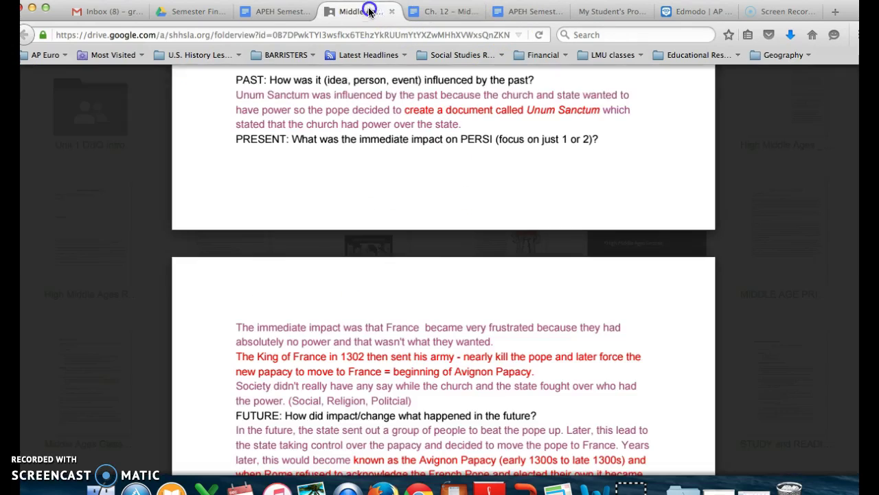
{"action": "scroll", "coordinate": [433, 295], "scroll_direction": "down", "scroll_amount": 1}
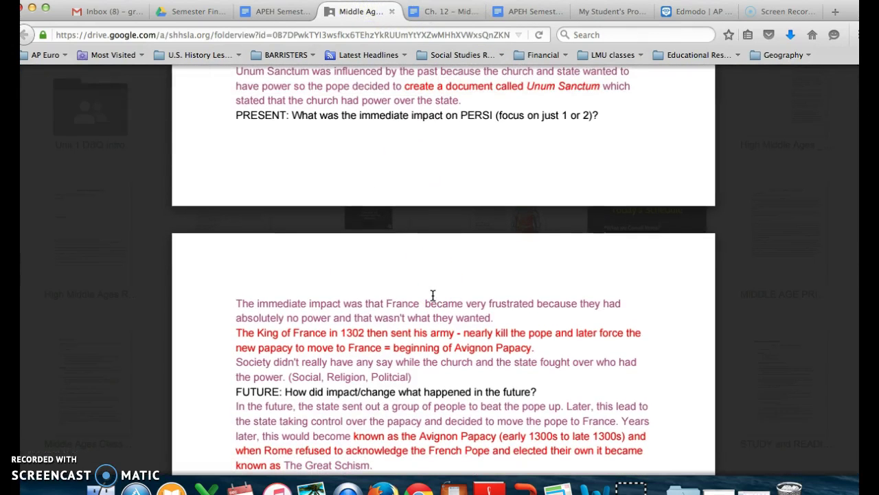
{"action": "scroll", "coordinate": [433, 295], "scroll_direction": "up", "scroll_amount": 3}
{"action": "left_click", "coordinate": [443, 12]}
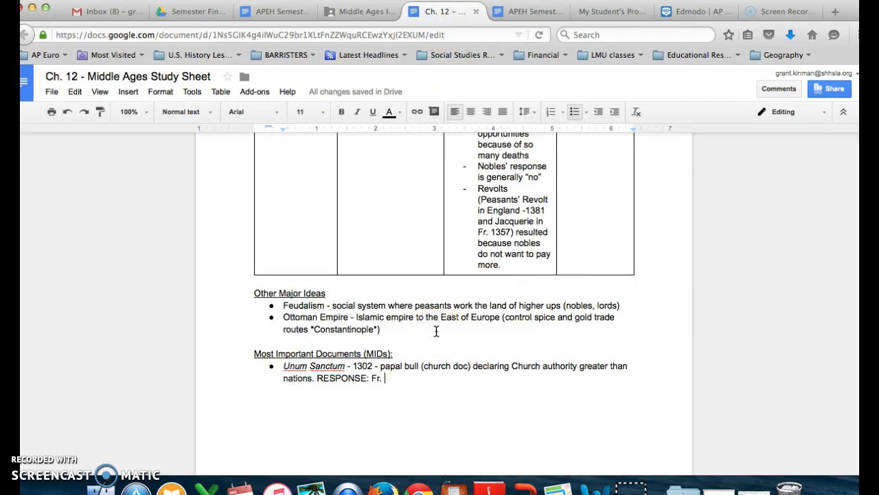
{"action": "type", "text": "respon"}
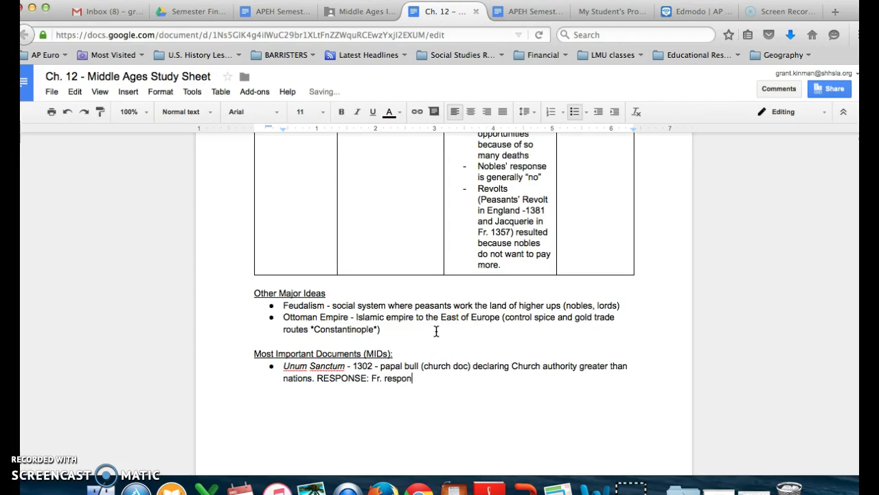
{"action": "type", "text": "ds violently -> Avignon Papacy - 2 popes?"}
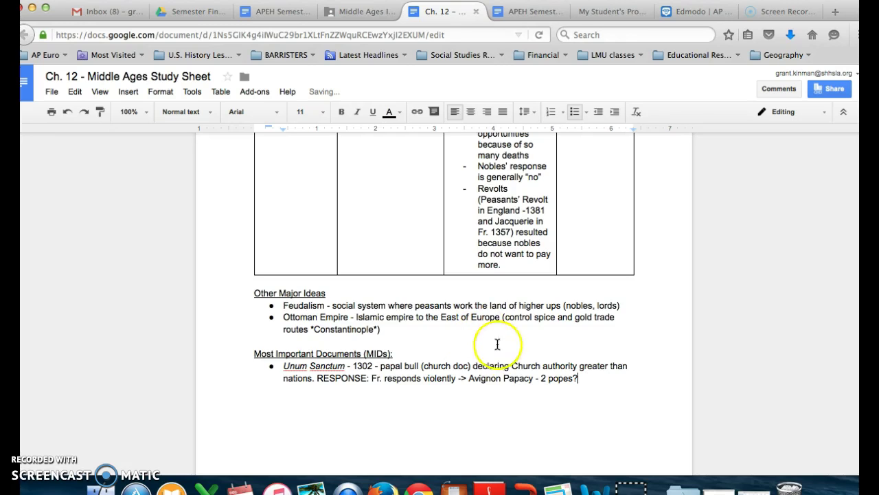
Step: Copy the Unum Sanctum entry into the empty bullet under Popes in the Great Schism facts
{"action": "left_click", "coordinate": [278, 382], "text": "shift"}
{"action": "left_click_drag", "start_coordinate": [278, 383], "coordinate": [276, 372]}
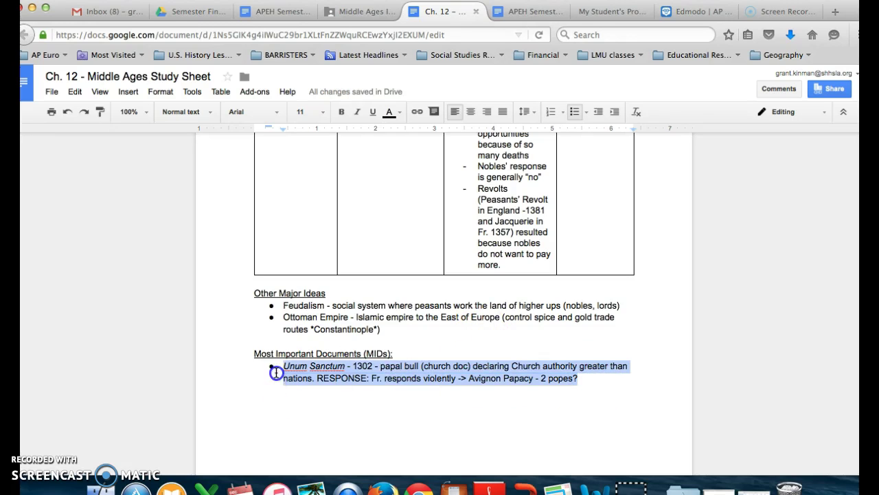
{"action": "scroll", "coordinate": [309, 327], "scroll_direction": "up", "scroll_amount": 5}
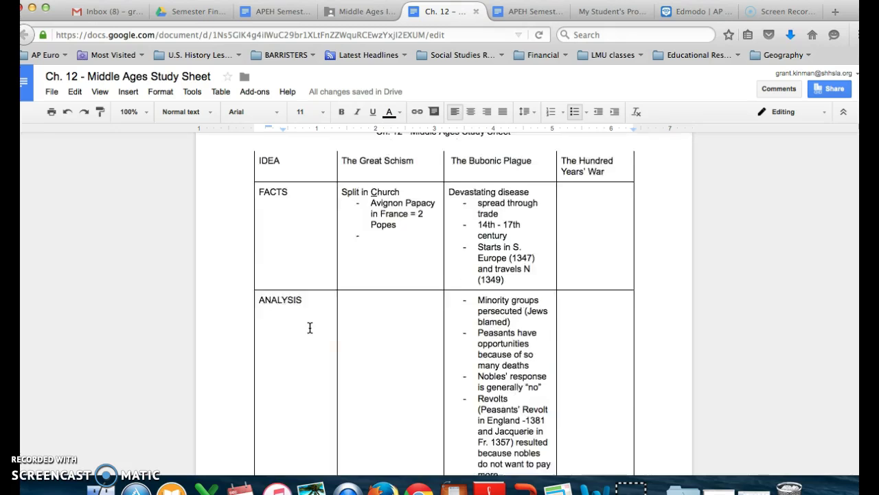
{"action": "scroll", "coordinate": [378, 338], "scroll_direction": "down", "scroll_amount": 1}
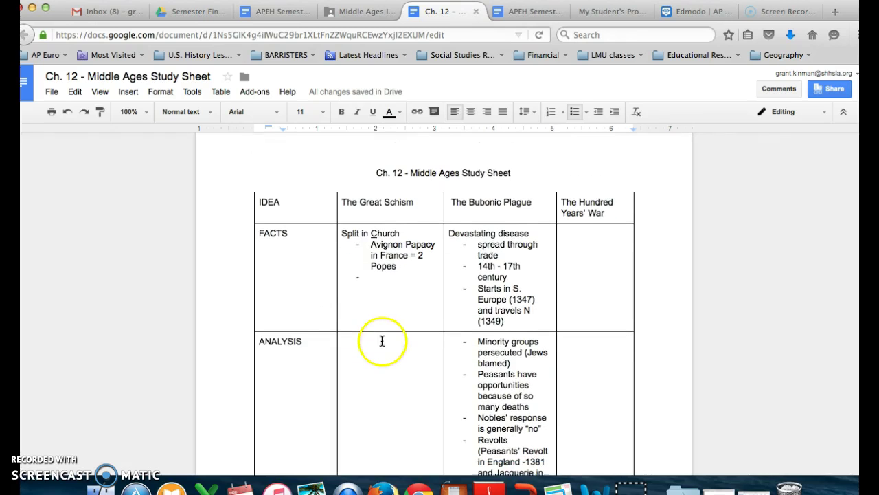
{"action": "left_click", "coordinate": [382, 294]}
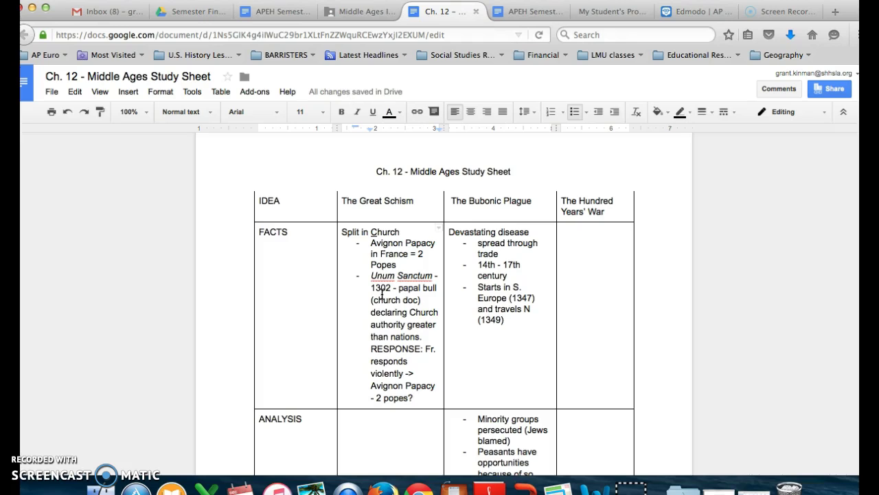
Step: Begin the Great Schism ANALYSIS cell with 'Loss of credibility'
{"action": "scroll", "coordinate": [381, 294], "scroll_direction": "down", "scroll_amount": 2}
{"action": "left_click", "coordinate": [364, 339]}
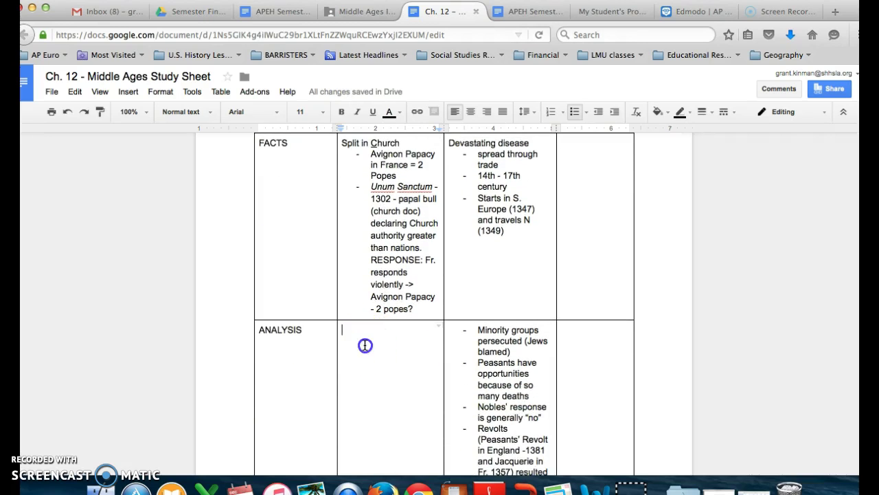
{"action": "left_click", "coordinate": [365, 344]}
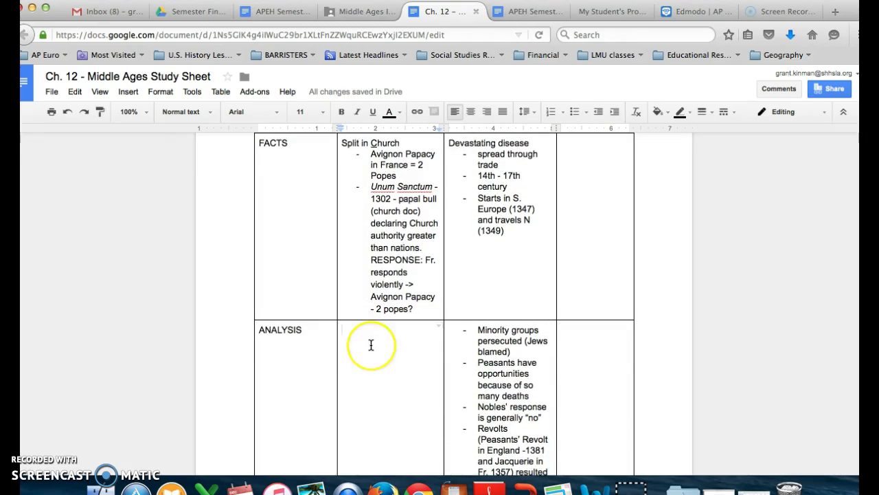
{"action": "scroll", "coordinate": [368, 345], "scroll_direction": "down", "scroll_amount": 4}
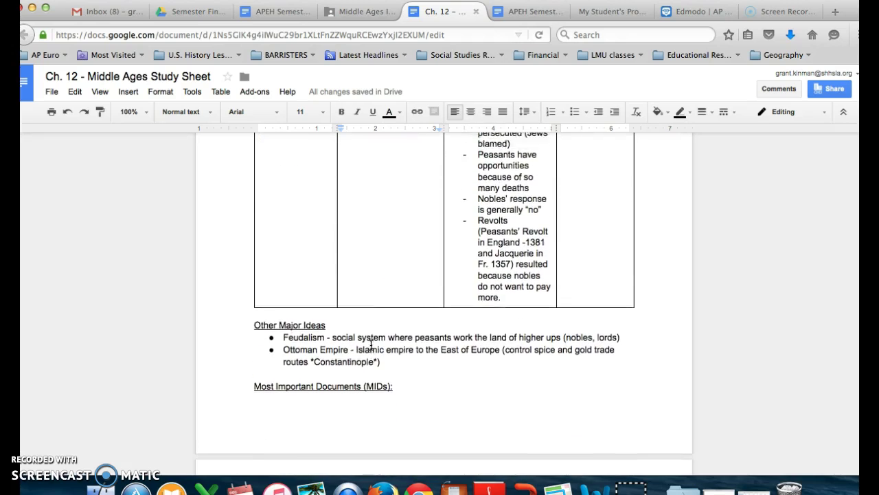
{"action": "scroll", "coordinate": [370, 344], "scroll_direction": "up", "scroll_amount": 5}
{"action": "scroll", "coordinate": [371, 344], "scroll_direction": "up", "scroll_amount": 1}
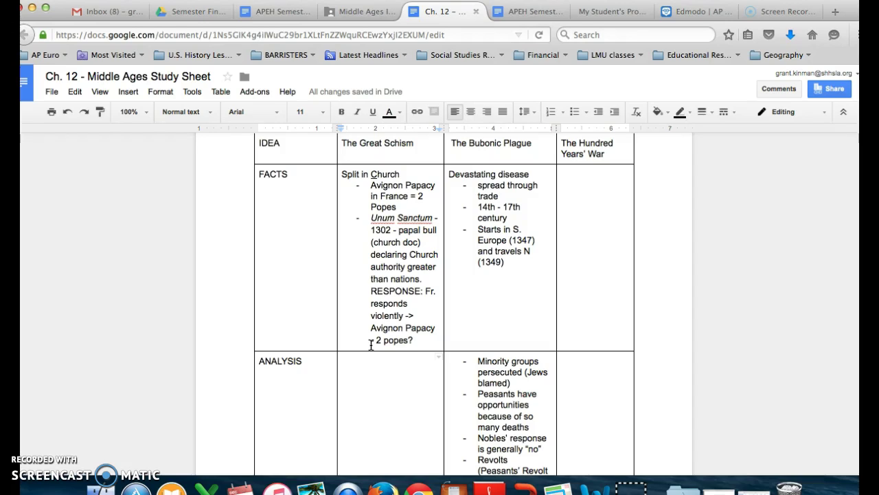
{"action": "type", "text": "Loss of"}
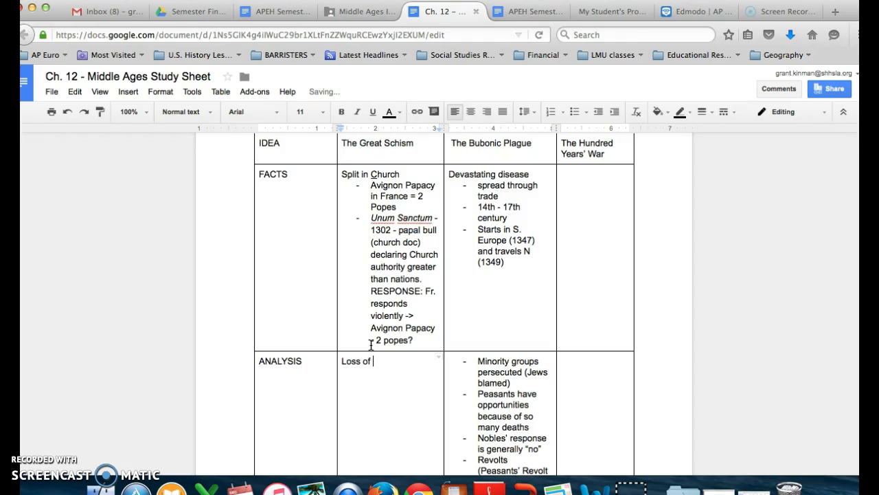
{"action": "type", "text": " credibility for the Church with 3 popes."}
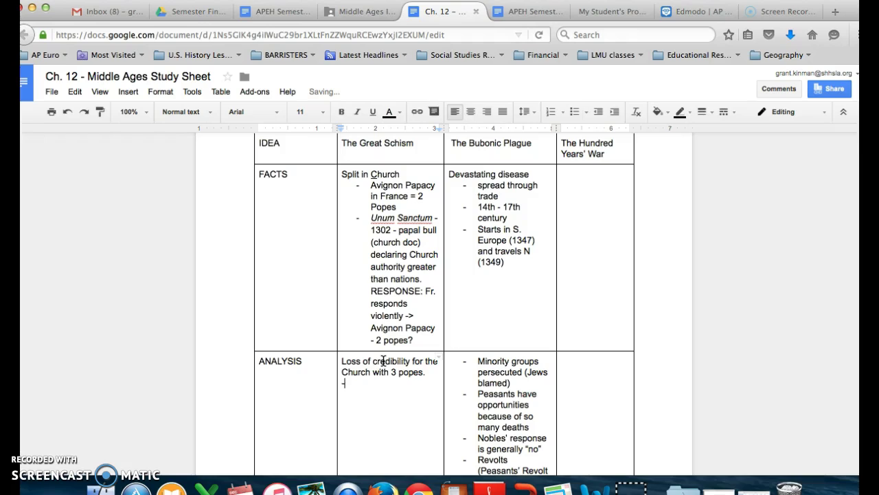
Step: Complete the 3-popes credibility note and add a 'Rise in state (nation) power' bullet
{"action": "type", "text": "Rise in state (nation"}
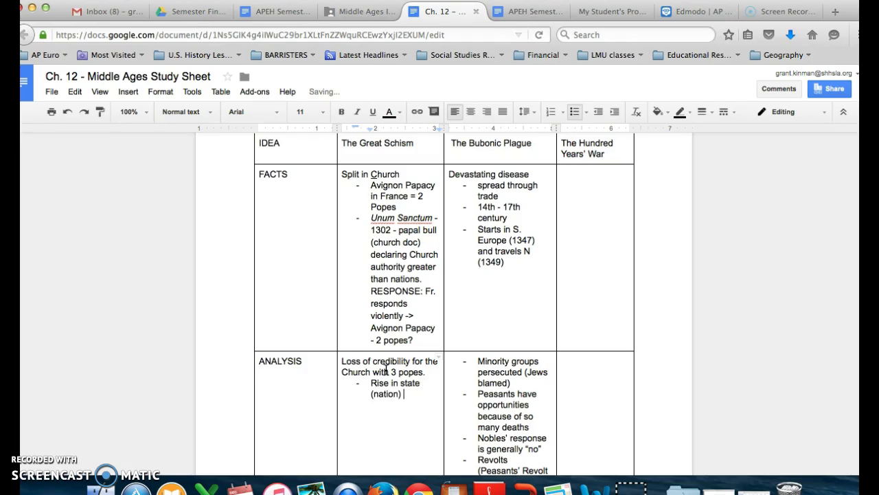
{"action": "type", "text": "power."}
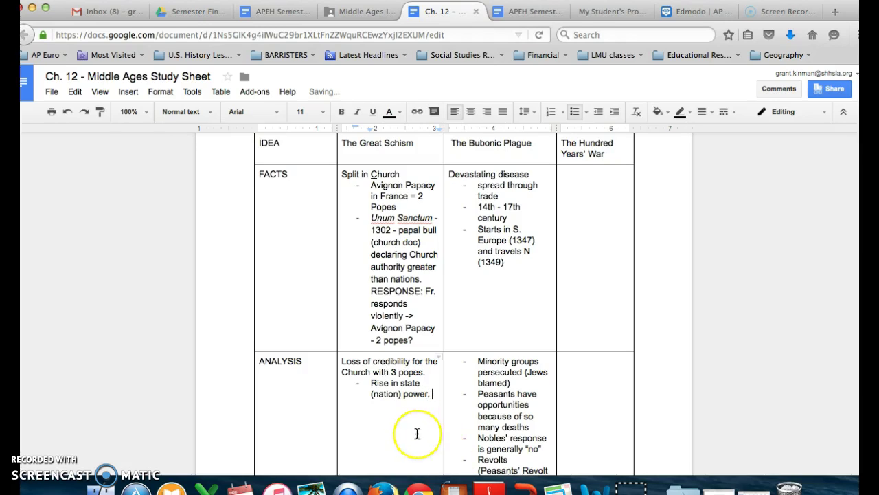
{"action": "scroll", "coordinate": [413, 433], "scroll_direction": "down", "scroll_amount": 10}
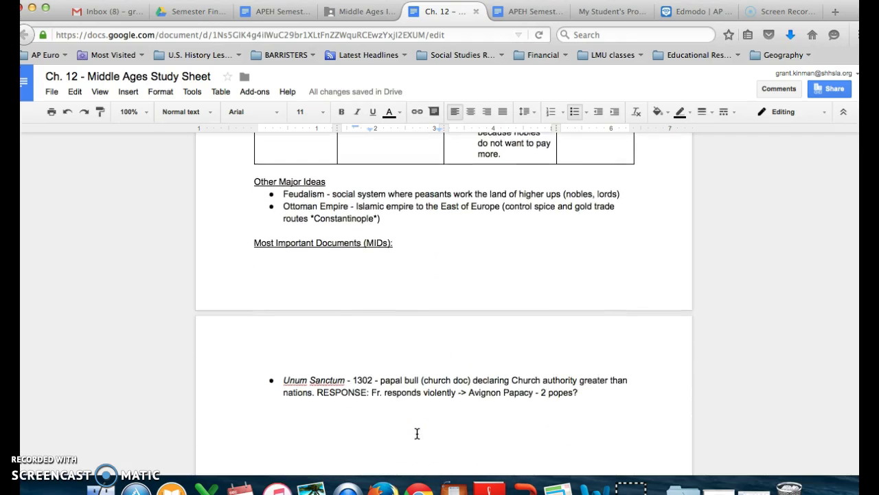
{"action": "scroll", "coordinate": [416, 432], "scroll_direction": "up", "scroll_amount": 10}
{"action": "scroll", "coordinate": [474, 273], "scroll_direction": "up", "scroll_amount": 3}
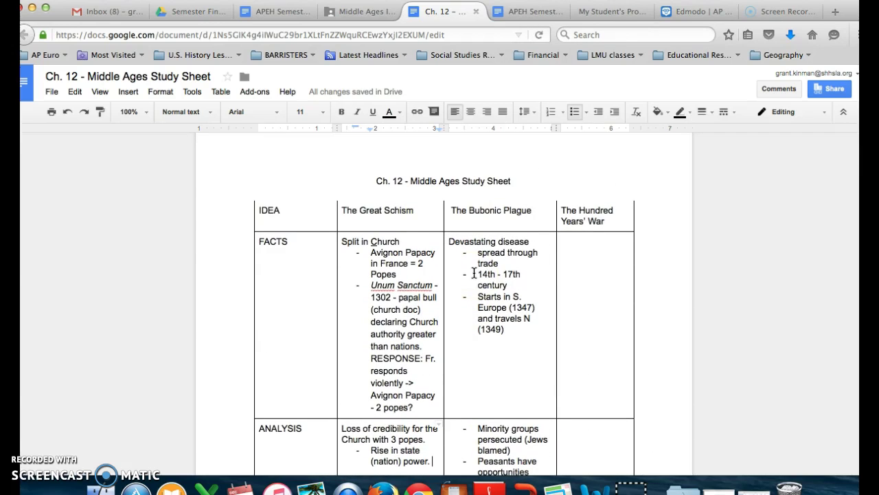
Step: Scroll through the Middle Ages Class Review Day preview down to the Hundred Years' War section
{"action": "left_click", "coordinate": [379, 15]}
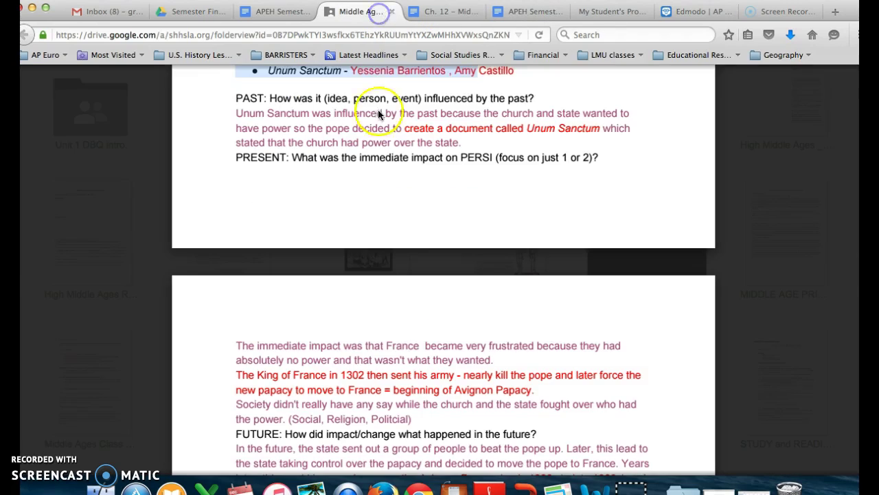
{"action": "scroll", "coordinate": [417, 354], "scroll_direction": "down", "scroll_amount": 4}
{"action": "scroll", "coordinate": [417, 354], "scroll_direction": "down", "scroll_amount": 8}
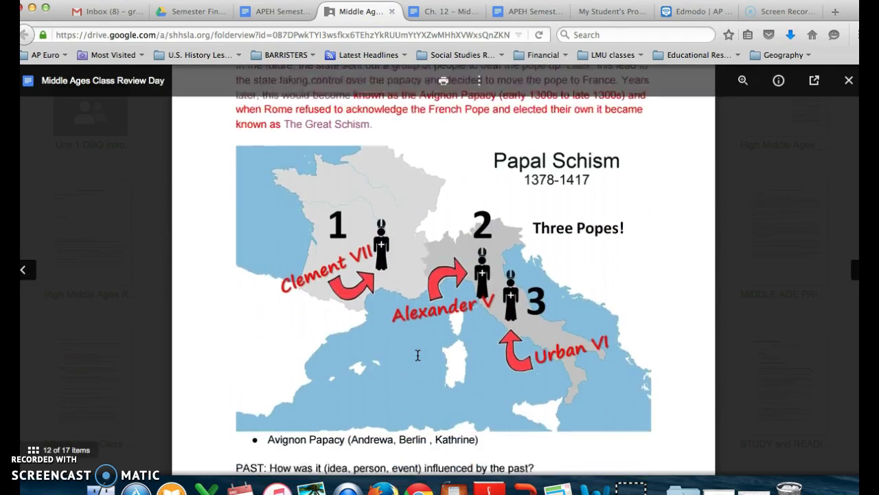
{"action": "scroll", "coordinate": [402, 298], "scroll_direction": "down", "scroll_amount": 6}
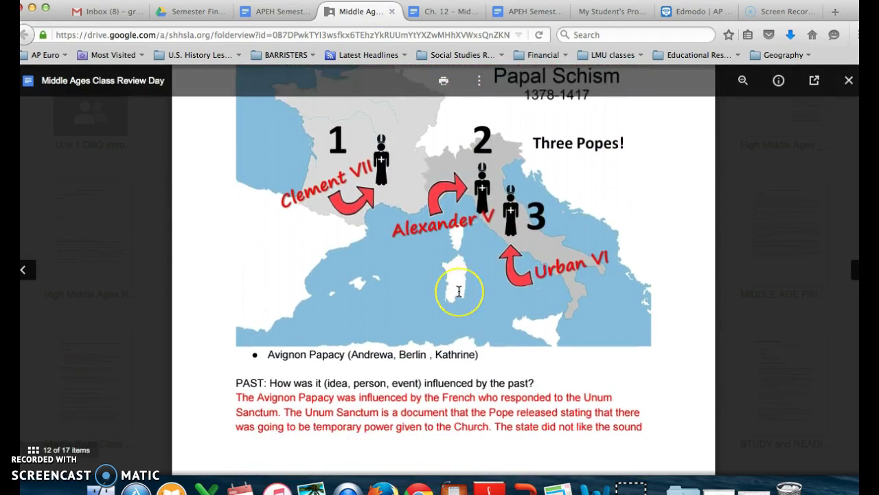
{"action": "scroll", "coordinate": [459, 292], "scroll_direction": "down", "scroll_amount": 7}
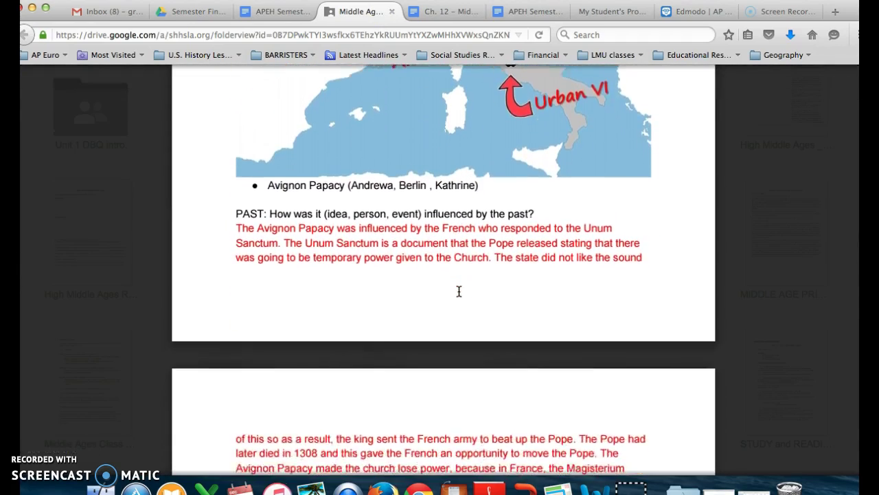
{"action": "scroll", "coordinate": [350, 423], "scroll_direction": "down", "scroll_amount": 15}
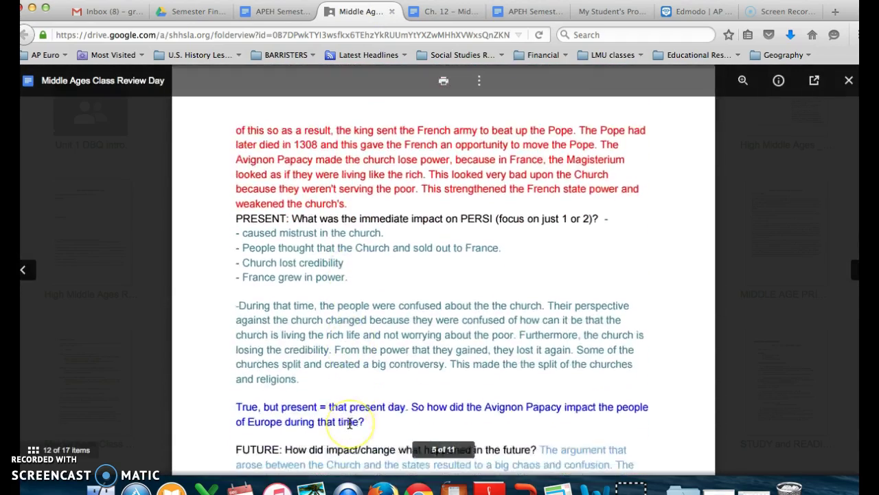
{"action": "scroll", "coordinate": [349, 423], "scroll_direction": "down", "scroll_amount": 5}
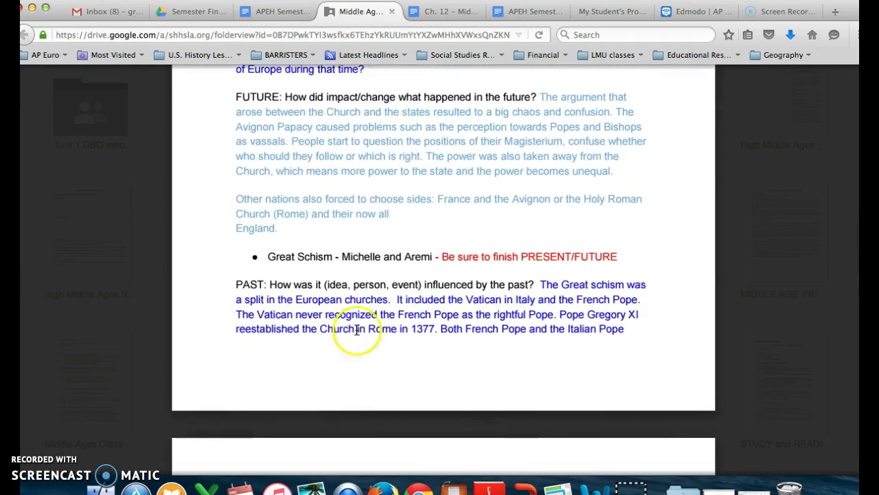
{"action": "scroll", "coordinate": [450, 303], "scroll_direction": "down", "scroll_amount": 15}
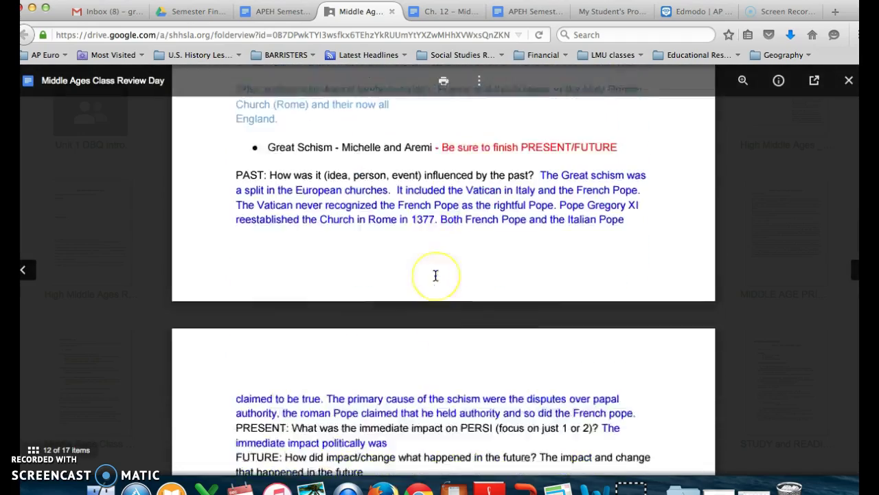
{"action": "scroll", "coordinate": [353, 196], "scroll_direction": "down", "scroll_amount": 5}
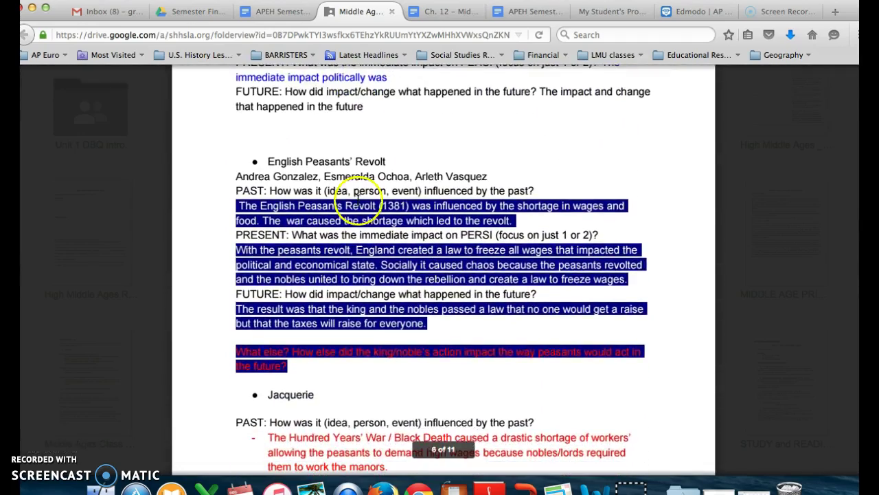
{"action": "scroll", "coordinate": [346, 281], "scroll_direction": "down", "scroll_amount": 15}
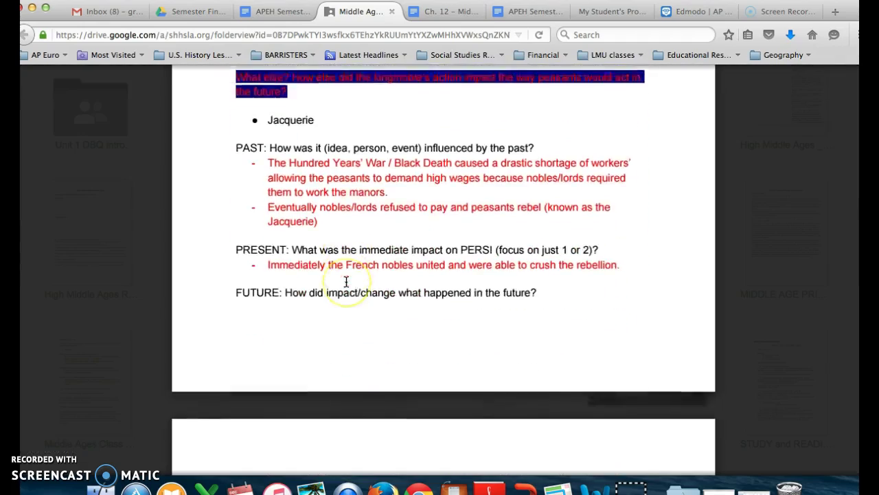
{"action": "scroll", "coordinate": [346, 281], "scroll_direction": "up", "scroll_amount": 2}
{"action": "scroll", "coordinate": [346, 281], "scroll_direction": "down", "scroll_amount": 1}
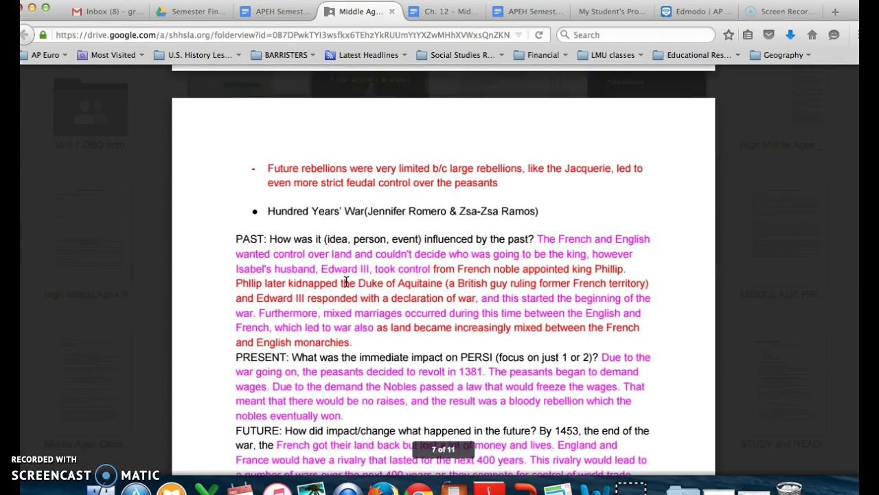
{"action": "scroll", "coordinate": [286, 227], "scroll_direction": "down", "scroll_amount": 3}
{"action": "scroll", "coordinate": [289, 227], "scroll_direction": "down", "scroll_amount": 3}
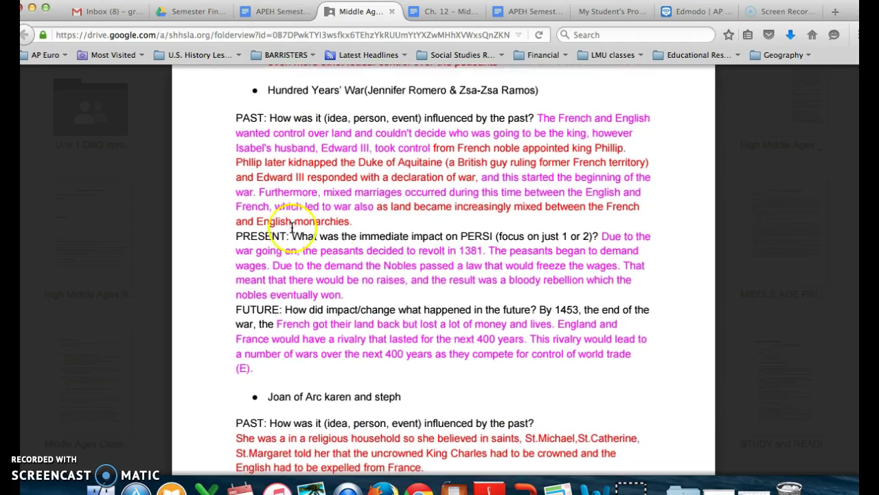
{"action": "scroll", "coordinate": [447, 220], "scroll_direction": "up", "scroll_amount": 2}
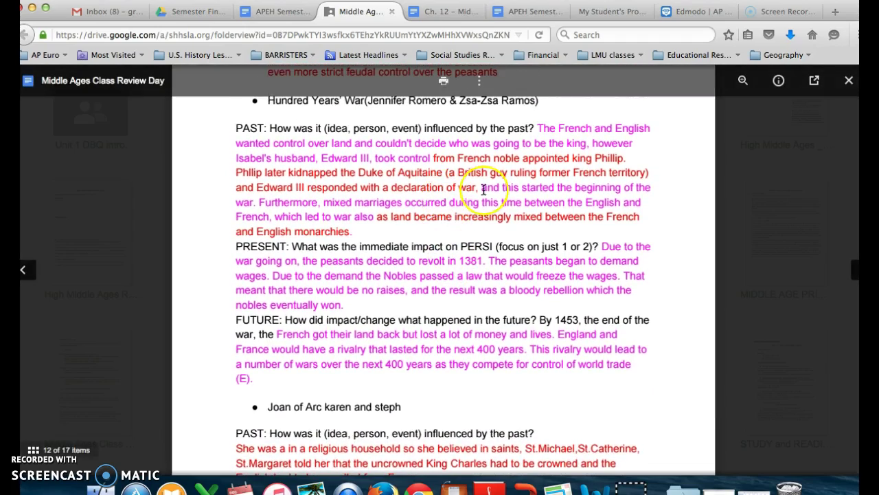
{"action": "scroll", "coordinate": [484, 190], "scroll_direction": "down", "scroll_amount": 6}
{"action": "scroll", "coordinate": [484, 190], "scroll_direction": "up", "scroll_amount": 2}
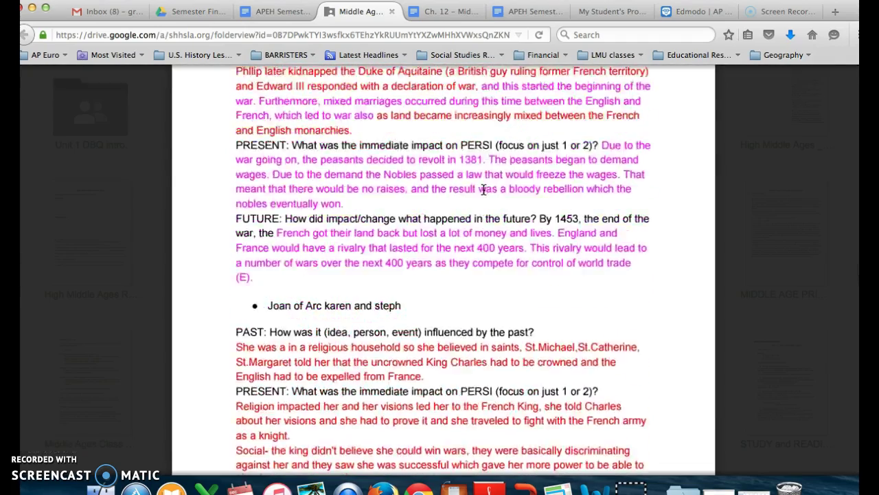
{"action": "scroll", "coordinate": [484, 190], "scroll_direction": "up", "scroll_amount": 3}
Step: Highlight the Hundred Years' War past, present and future notes to read them, then deselect
{"action": "left_click_drag", "start_coordinate": [423, 347], "coordinate": [247, 99]}
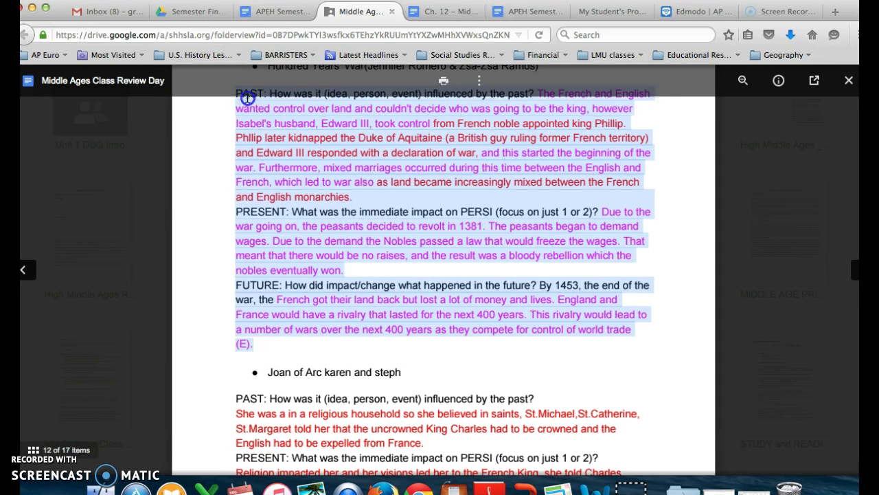
{"action": "left_click", "coordinate": [222, 163]}
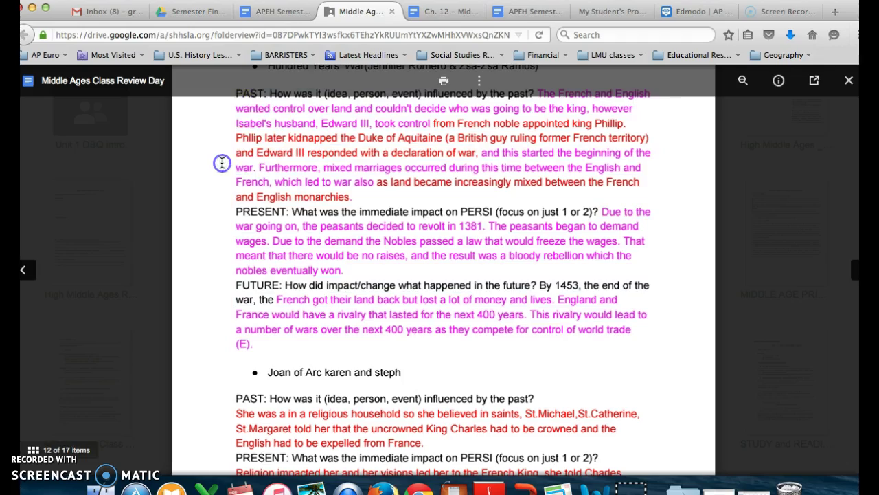
{"action": "scroll", "coordinate": [353, 213], "scroll_direction": "up", "scroll_amount": 2}
{"action": "scroll", "coordinate": [359, 206], "scroll_direction": "down", "scroll_amount": 5}
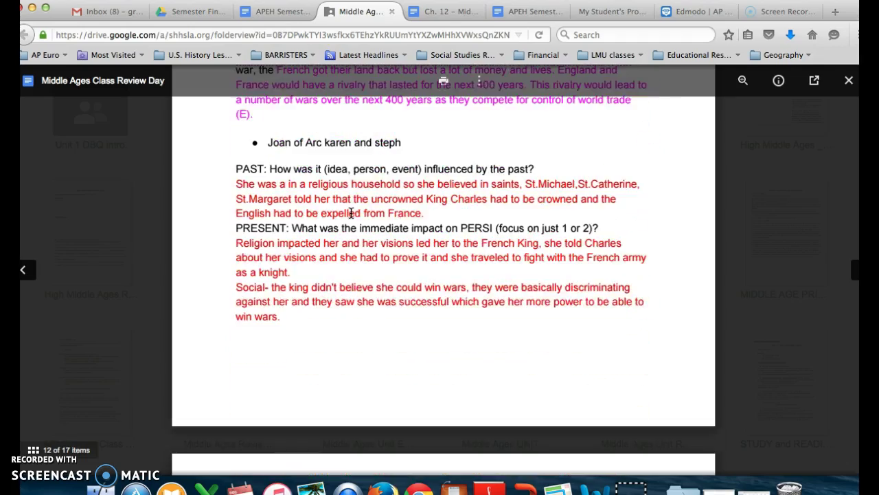
{"action": "scroll", "coordinate": [352, 192], "scroll_direction": "up", "scroll_amount": 1}
{"action": "scroll", "coordinate": [354, 154], "scroll_direction": "down", "scroll_amount": 3}
{"action": "scroll", "coordinate": [354, 153], "scroll_direction": "up", "scroll_amount": 8}
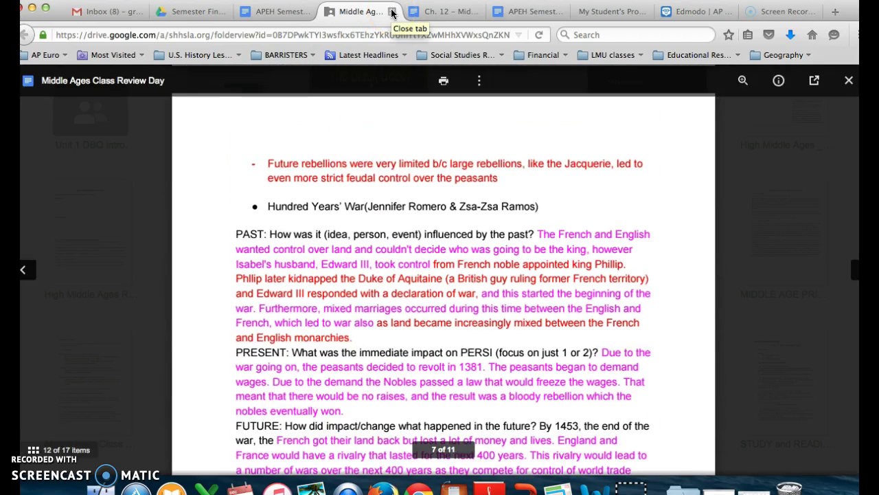
Step: Add a 'Joan of Arc -' bullet after the Ottoman Empire entry, then return to Drive's Middle Ages folder
{"action": "left_click", "coordinate": [448, 12]}
{"action": "scroll", "coordinate": [500, 192], "scroll_direction": "down", "scroll_amount": 5}
{"action": "scroll", "coordinate": [499, 187], "scroll_direction": "up", "scroll_amount": 5}
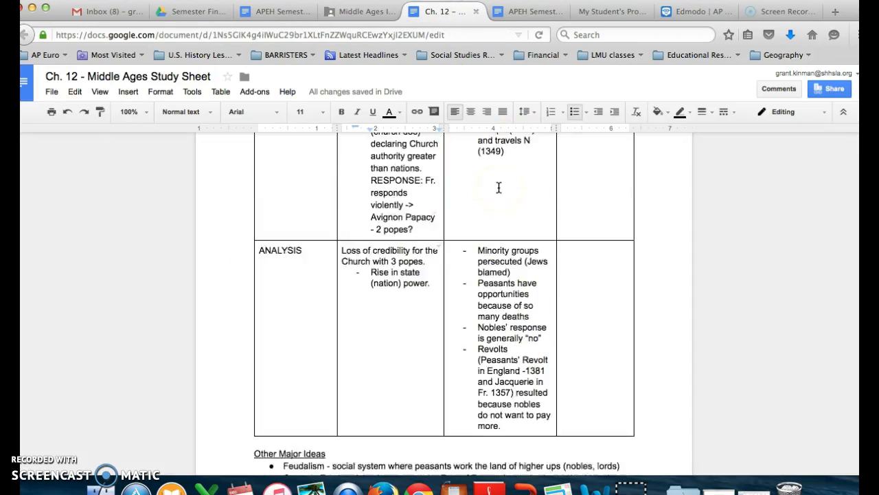
{"action": "scroll", "coordinate": [583, 244], "scroll_direction": "down", "scroll_amount": 5}
{"action": "left_click", "coordinate": [406, 333]}
{"action": "key", "text": "Return"}
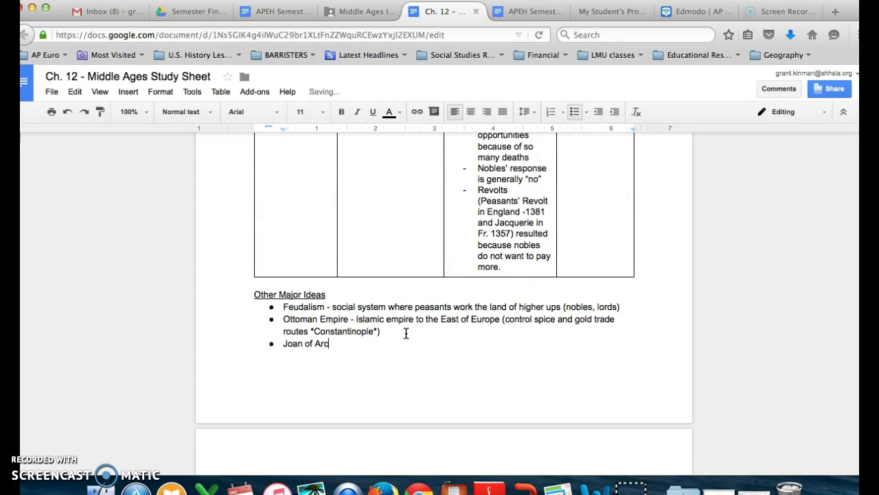
{"action": "type", "text": "Joan of Arc -"}
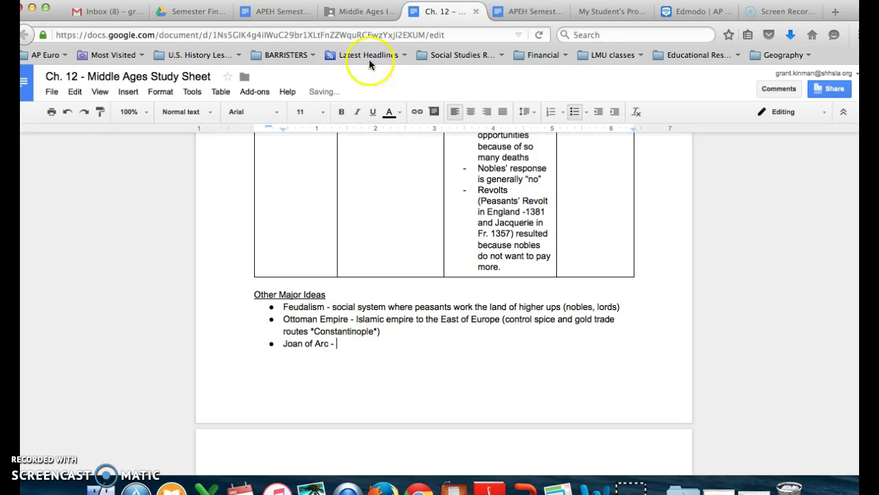
{"action": "left_click", "coordinate": [368, 12]}
{"action": "left_click", "coordinate": [847, 80]}
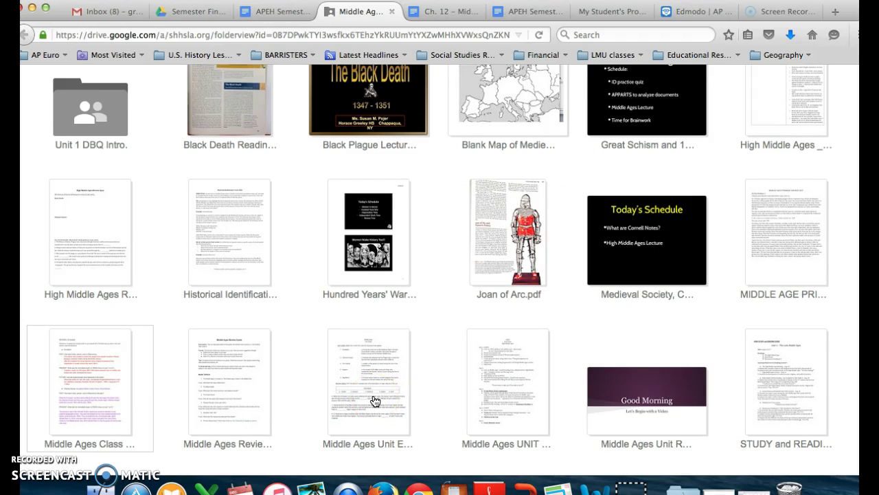
Step: Open the Middle Ages Unit Exam preview and read its Great Schism and Dance Macabre pages
{"action": "double_click", "coordinate": [375, 401]}
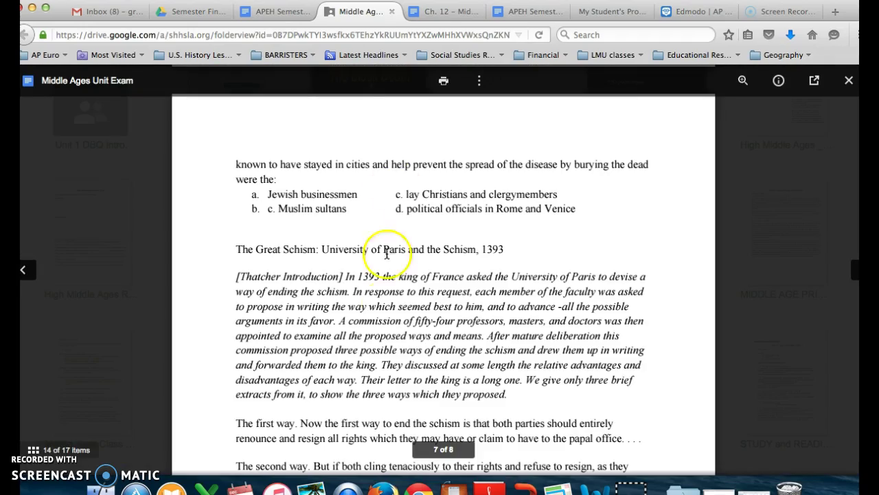
{"action": "scroll", "coordinate": [384, 318], "scroll_direction": "up", "scroll_amount": 3}
{"action": "scroll", "coordinate": [384, 319], "scroll_direction": "up", "scroll_amount": 10}
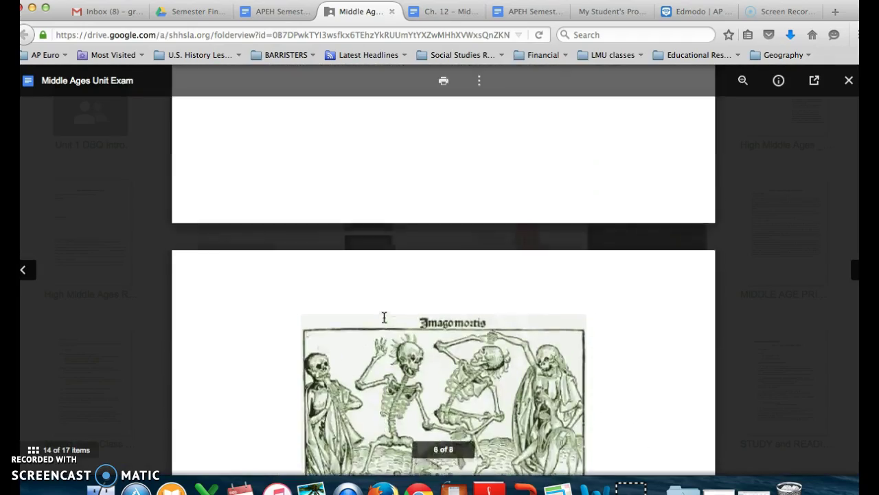
{"action": "scroll", "coordinate": [384, 318], "scroll_direction": "up", "scroll_amount": 10}
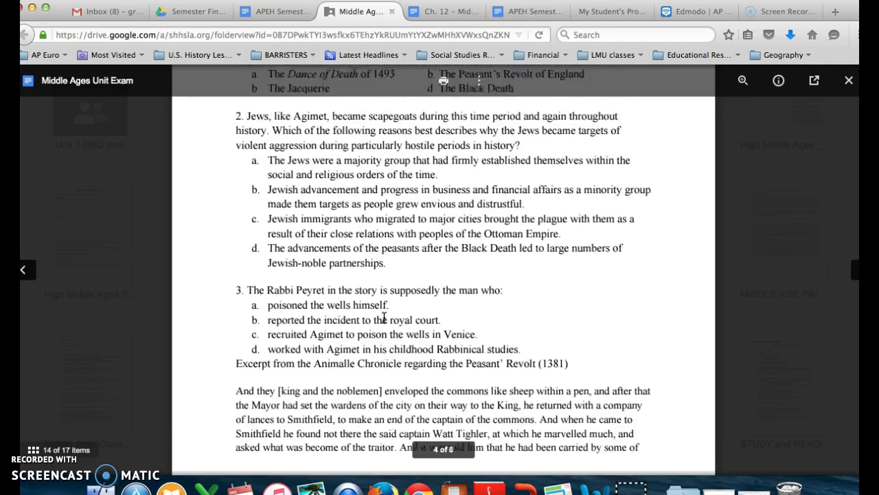
{"action": "scroll", "coordinate": [384, 318], "scroll_direction": "up", "scroll_amount": 10}
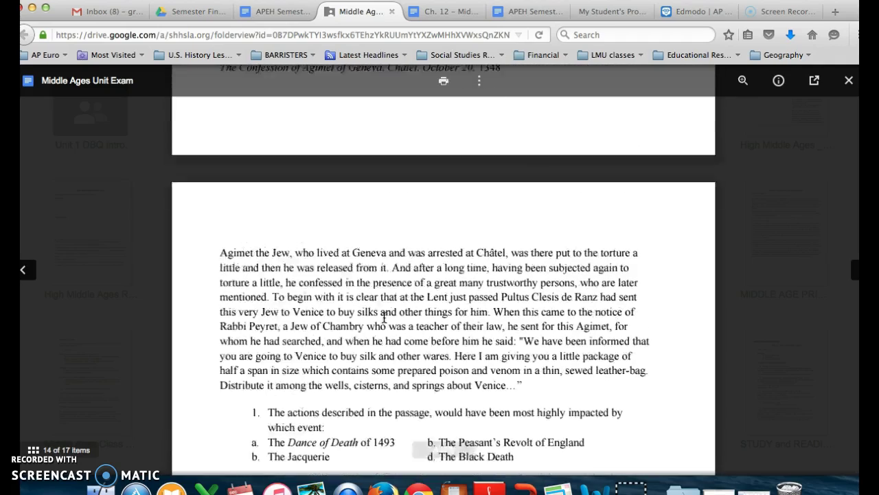
{"action": "scroll", "coordinate": [385, 317], "scroll_direction": "up", "scroll_amount": 2}
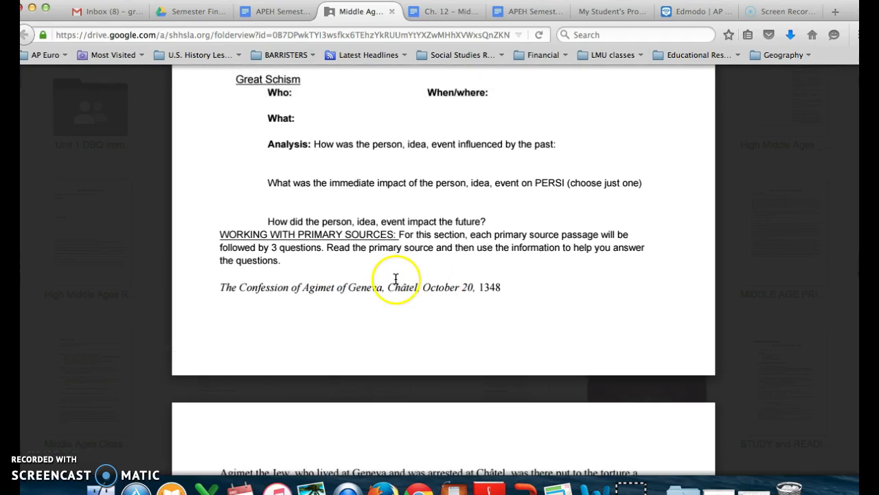
{"action": "scroll", "coordinate": [342, 302], "scroll_direction": "down", "scroll_amount": 10}
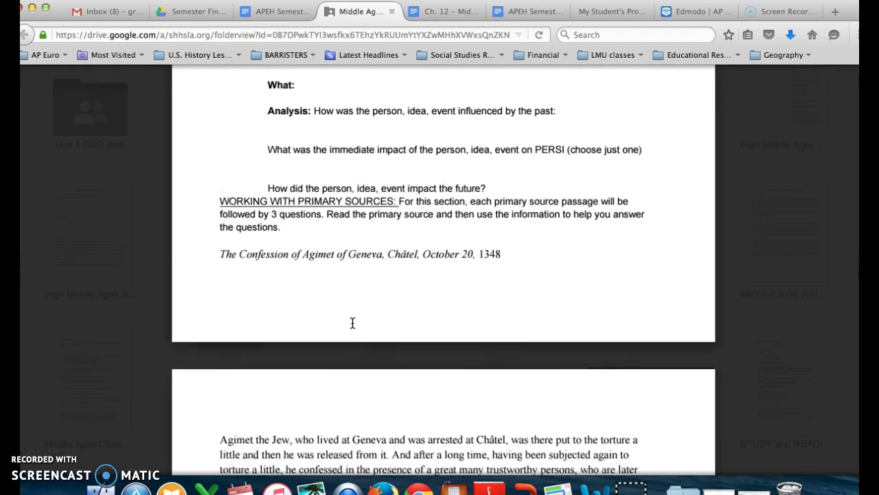
{"action": "scroll", "coordinate": [352, 323], "scroll_direction": "down", "scroll_amount": 15}
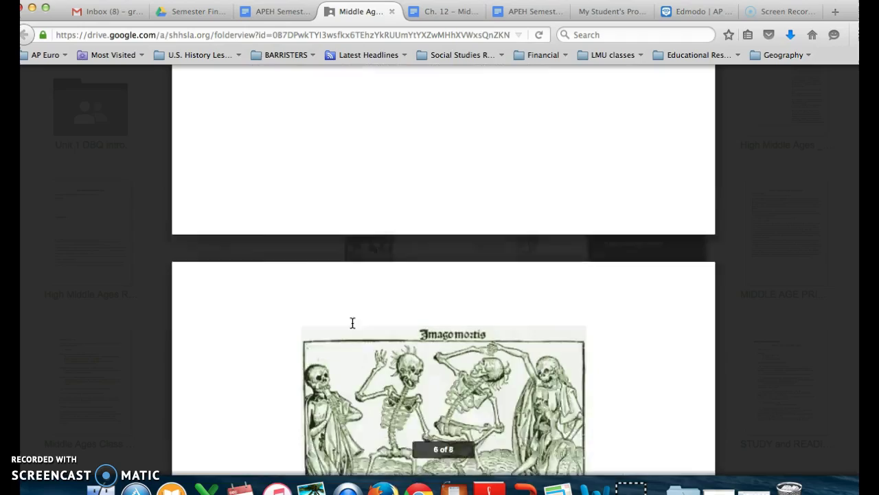
{"action": "scroll", "coordinate": [352, 323], "scroll_direction": "down", "scroll_amount": 3}
{"action": "scroll", "coordinate": [353, 323], "scroll_direction": "up", "scroll_amount": 4}
{"action": "scroll", "coordinate": [353, 323], "scroll_direction": "down", "scroll_amount": 6}
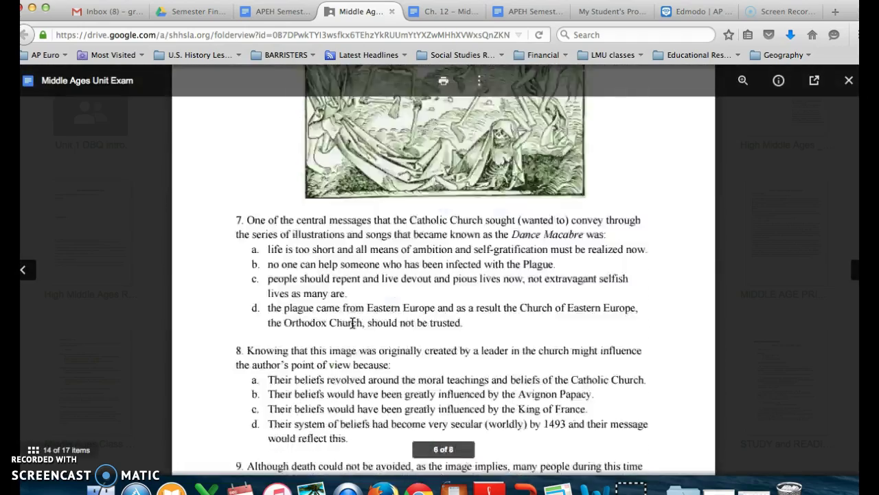
{"action": "scroll", "coordinate": [353, 323], "scroll_direction": "down", "scroll_amount": 10}
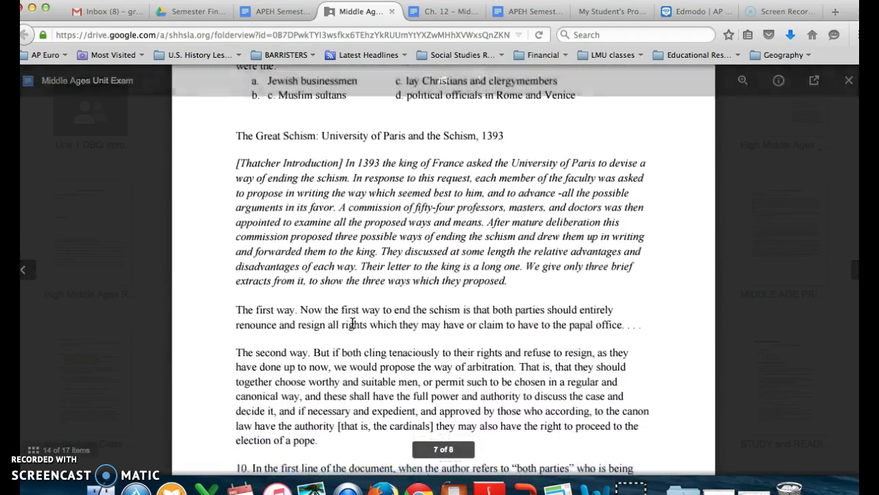
{"action": "scroll", "coordinate": [352, 323], "scroll_direction": "up", "scroll_amount": 2}
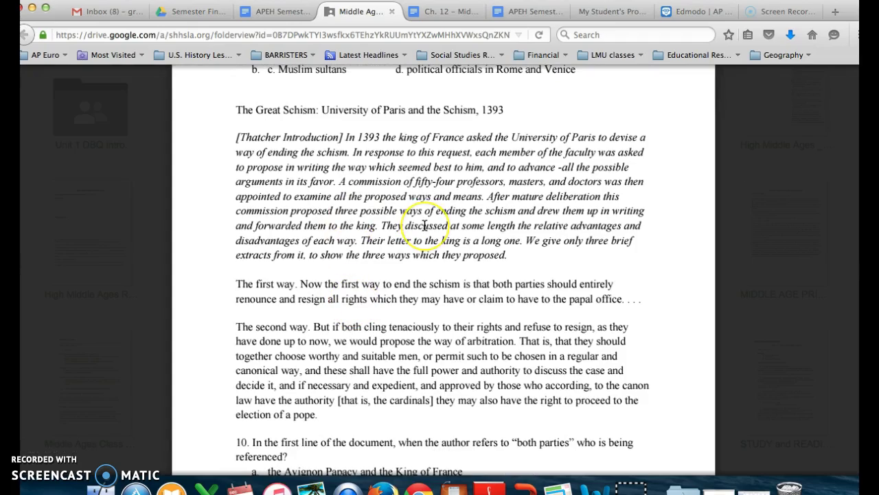
{"action": "scroll", "coordinate": [425, 225], "scroll_direction": "down", "scroll_amount": 20}
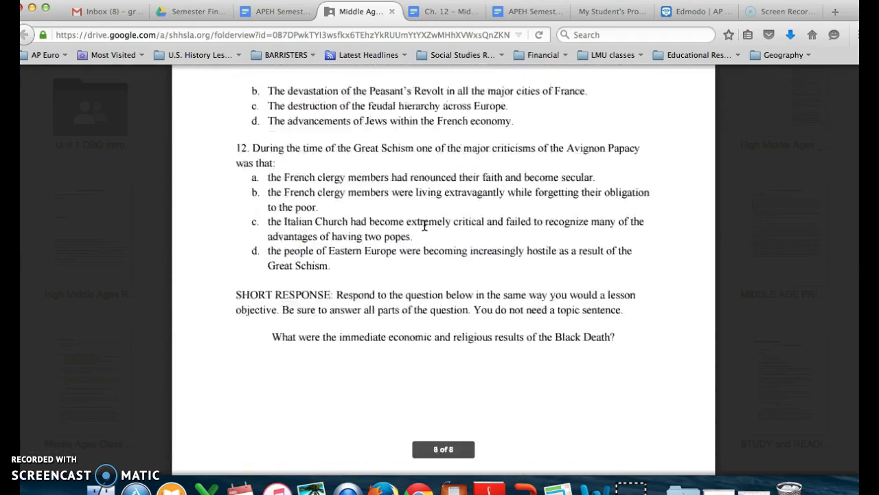
{"action": "scroll", "coordinate": [425, 225], "scroll_direction": "up", "scroll_amount": 20}
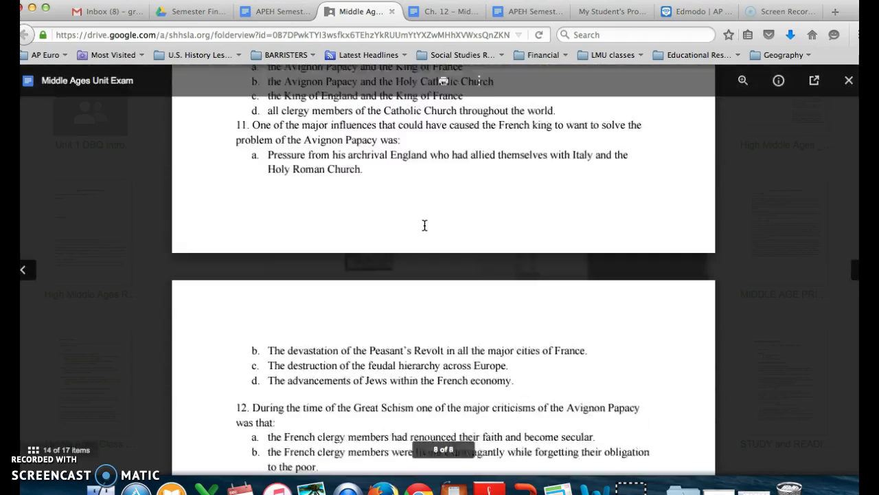
{"action": "scroll", "coordinate": [424, 226], "scroll_direction": "up", "scroll_amount": 20}
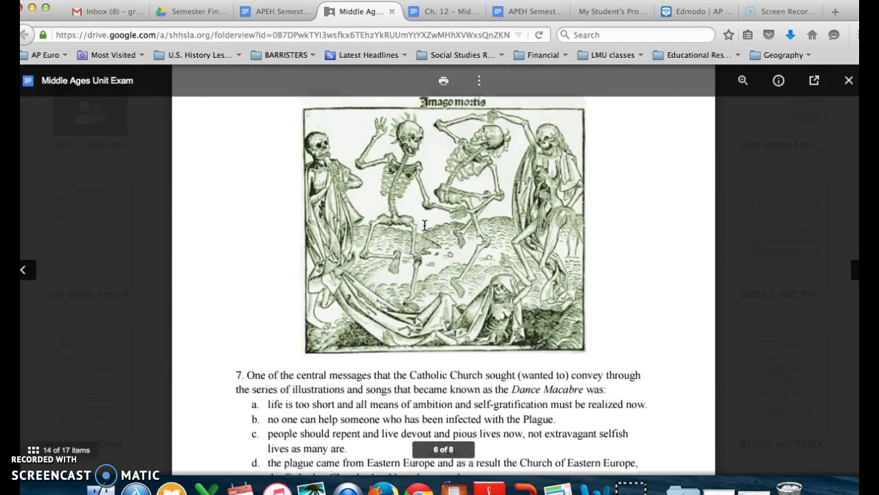
{"action": "scroll", "coordinate": [444, 301], "scroll_direction": "down", "scroll_amount": 20}
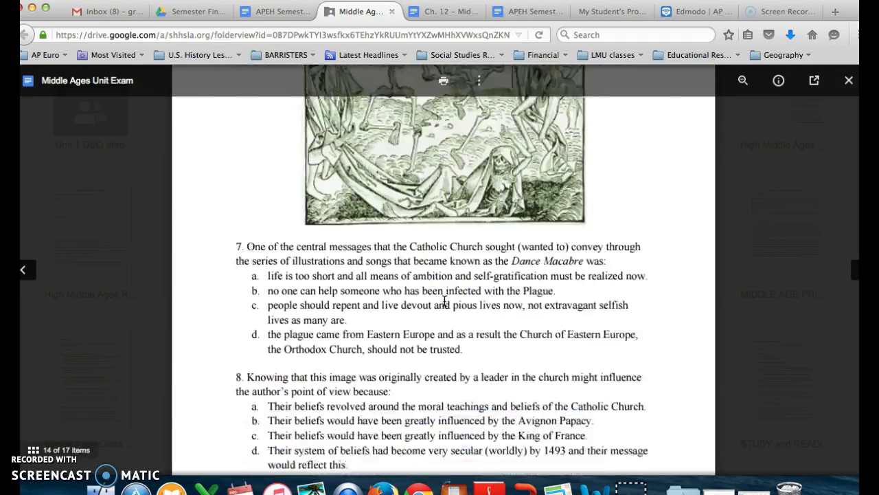
{"action": "scroll", "coordinate": [351, 426], "scroll_direction": "down", "scroll_amount": 1}
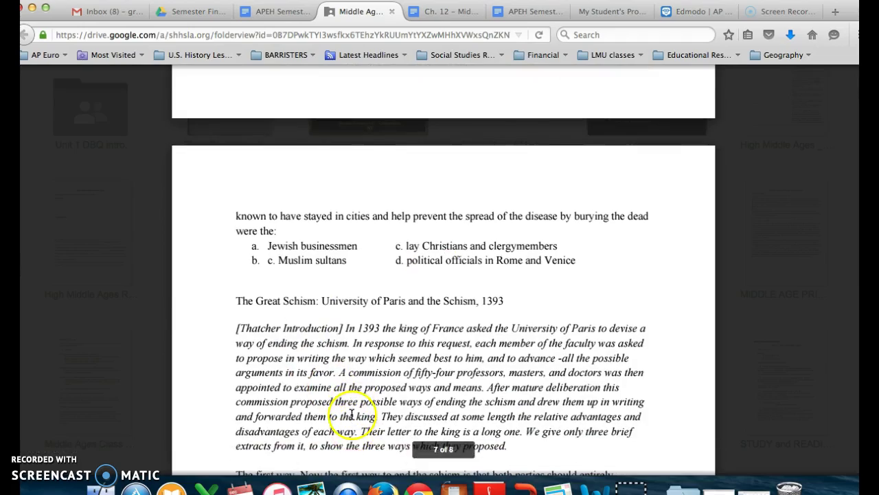
{"action": "scroll", "coordinate": [285, 281], "scroll_direction": "up", "scroll_amount": 2}
{"action": "scroll", "coordinate": [291, 300], "scroll_direction": "down", "scroll_amount": 5}
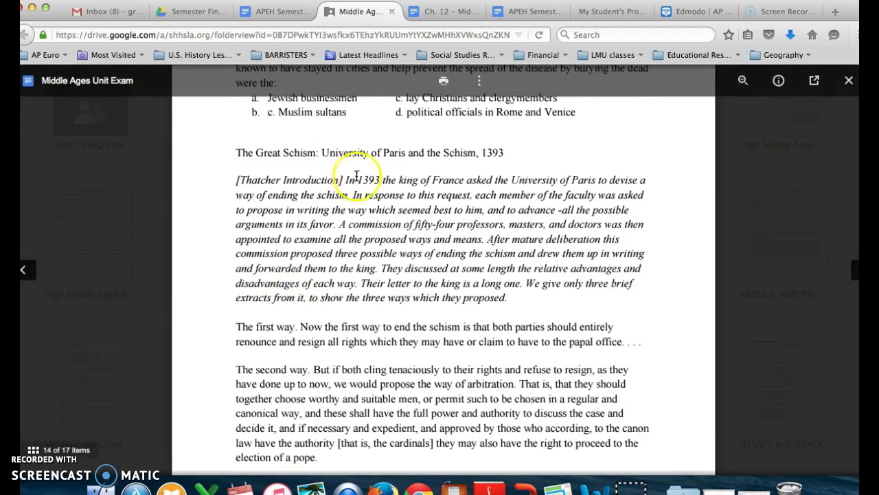
{"action": "scroll", "coordinate": [289, 295], "scroll_direction": "up", "scroll_amount": 20}
{"action": "scroll", "coordinate": [294, 292], "scroll_direction": "up", "scroll_amount": 20}
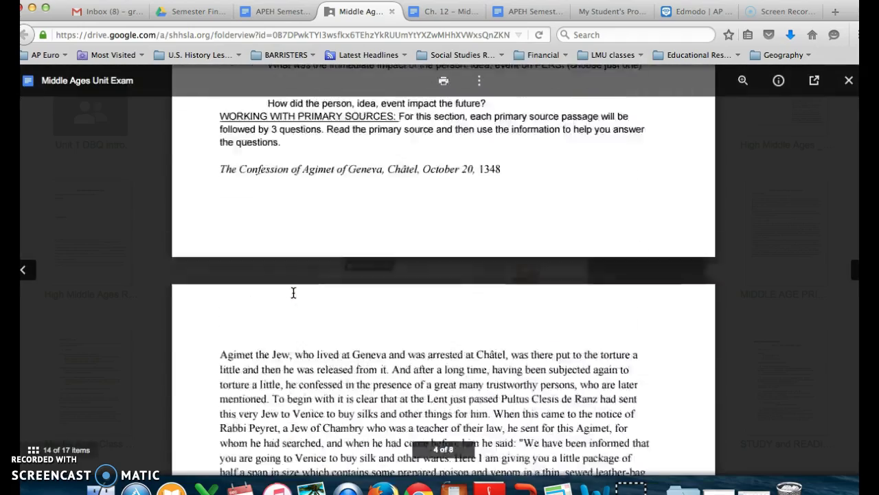
{"action": "scroll", "coordinate": [295, 291], "scroll_direction": "down", "scroll_amount": 14}
{"action": "left_click", "coordinate": [337, 203]}
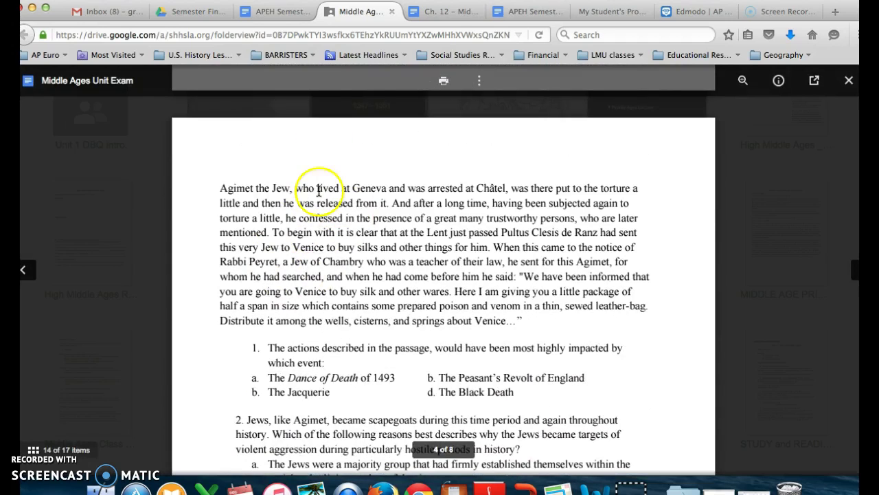
Step: Return to the Ch. 12 study sheet and scroll down to the MIDs list
{"action": "left_click", "coordinate": [450, 11]}
{"action": "left_click", "coordinate": [383, 265]}
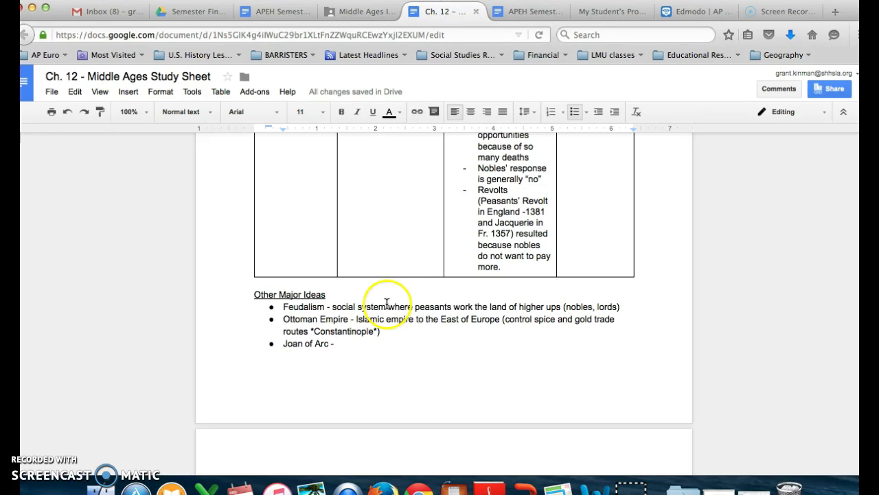
{"action": "scroll", "coordinate": [380, 309], "scroll_direction": "down", "scroll_amount": 5}
Step: Add an italic 'Dance of Death -' bullet below the Unum Sanctum entry in the MIDs list
{"action": "left_click", "coordinate": [584, 299]}
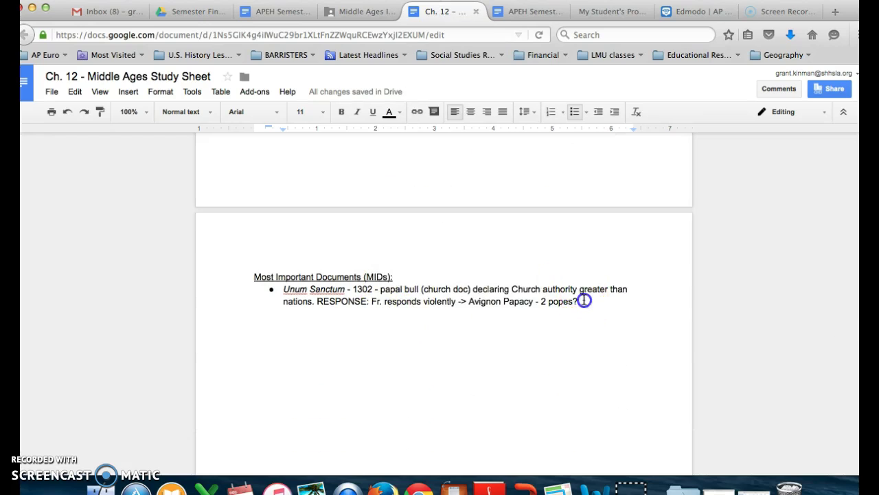
{"action": "key", "text": "Return"}
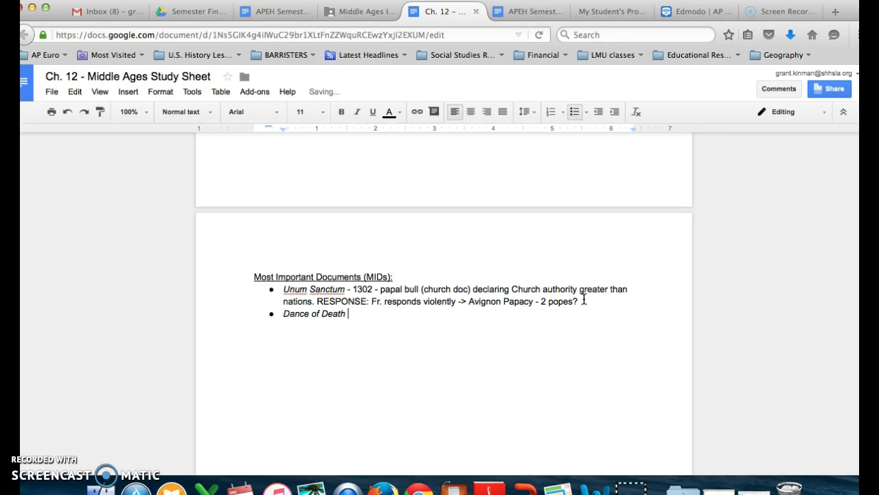
{"action": "scroll", "coordinate": [592, 352], "scroll_direction": "down", "scroll_amount": 1}
{"action": "scroll", "coordinate": [590, 352], "scroll_direction": "up", "scroll_amount": 10}
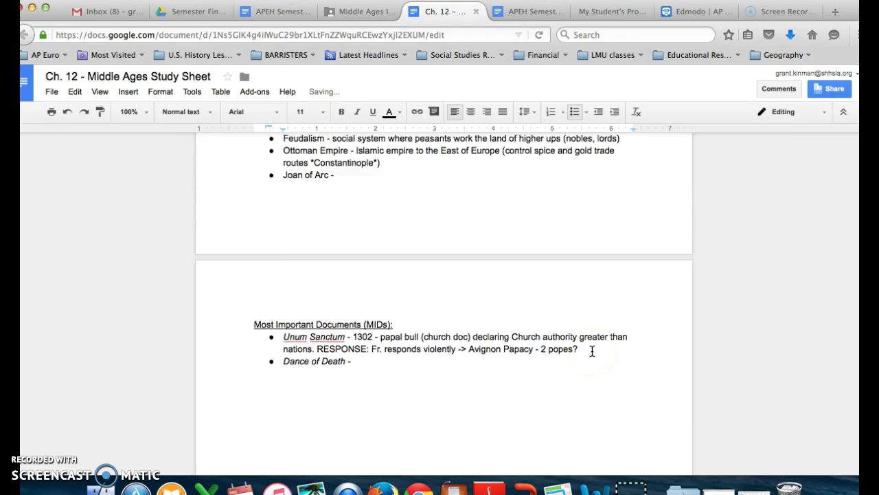
{"action": "scroll", "coordinate": [591, 352], "scroll_direction": "up", "scroll_amount": 3}
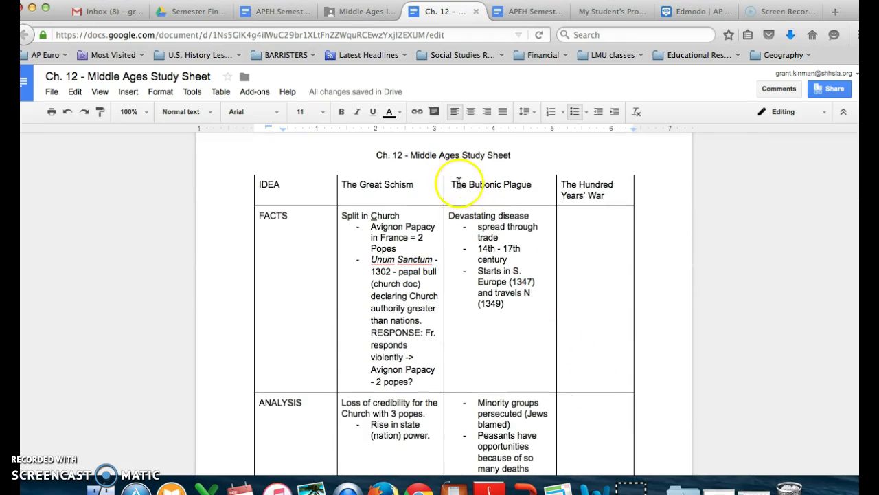
{"action": "left_click", "coordinate": [368, 17]}
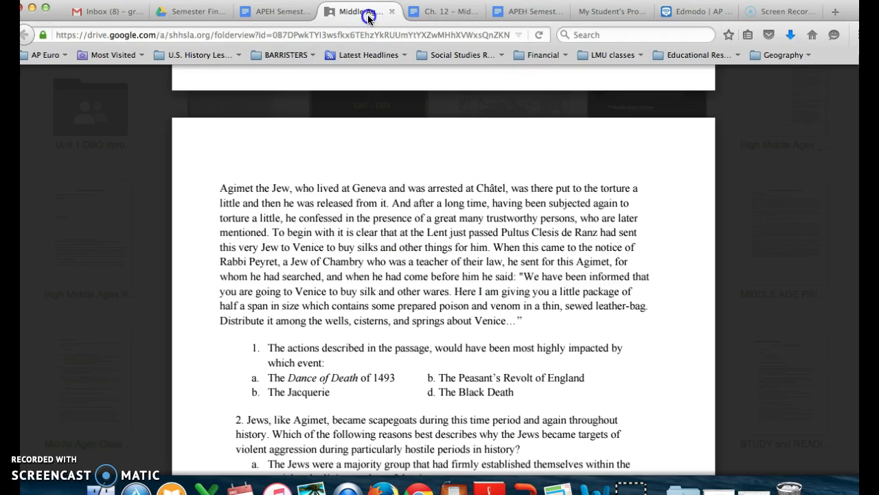
Step: Scroll the study sheet and highlight the Other Major Ideas heading and bullets to review them
{"action": "left_click", "coordinate": [450, 12]}
{"action": "scroll", "coordinate": [431, 310], "scroll_direction": "down", "scroll_amount": 10}
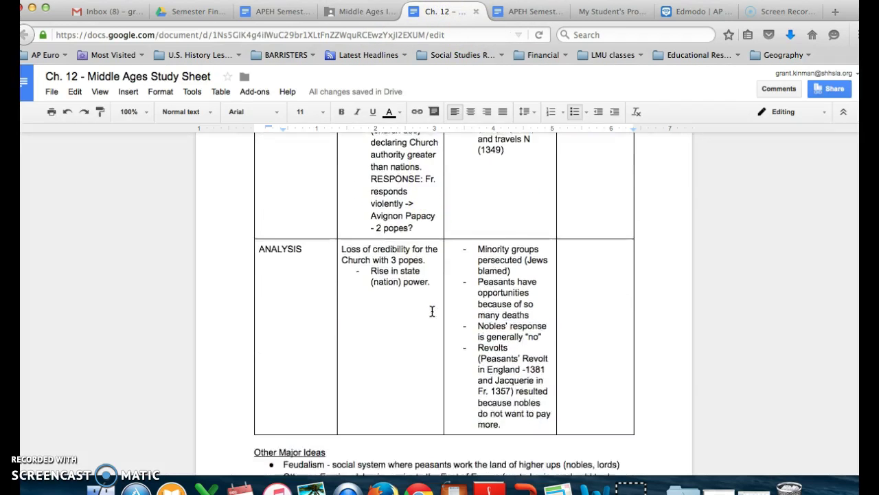
{"action": "scroll", "coordinate": [432, 310], "scroll_direction": "up", "scroll_amount": 10}
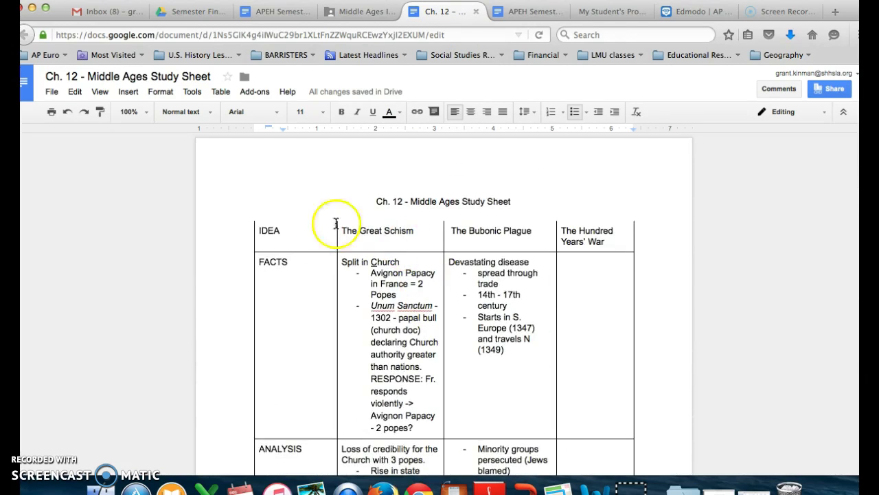
{"action": "scroll", "coordinate": [430, 390], "scroll_direction": "down", "scroll_amount": 2}
{"action": "scroll", "coordinate": [429, 390], "scroll_direction": "down", "scroll_amount": 8}
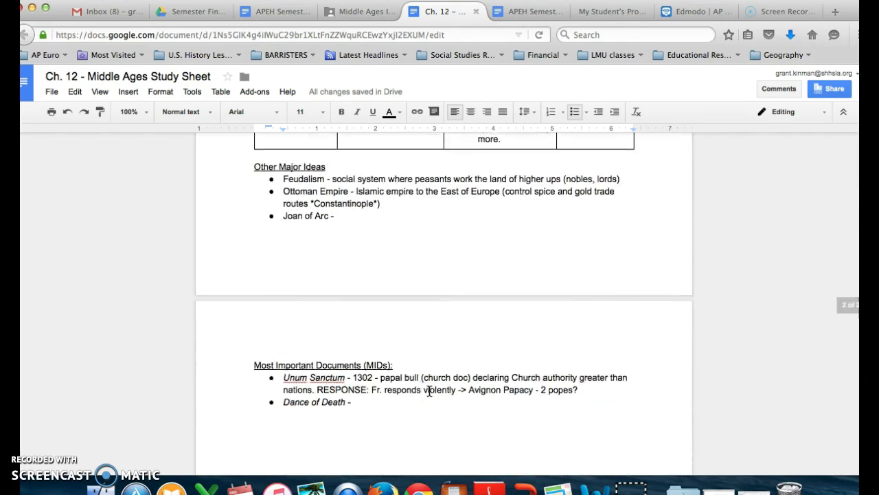
{"action": "scroll", "coordinate": [429, 391], "scroll_direction": "up", "scroll_amount": 5}
{"action": "scroll", "coordinate": [430, 390], "scroll_direction": "up", "scroll_amount": 4}
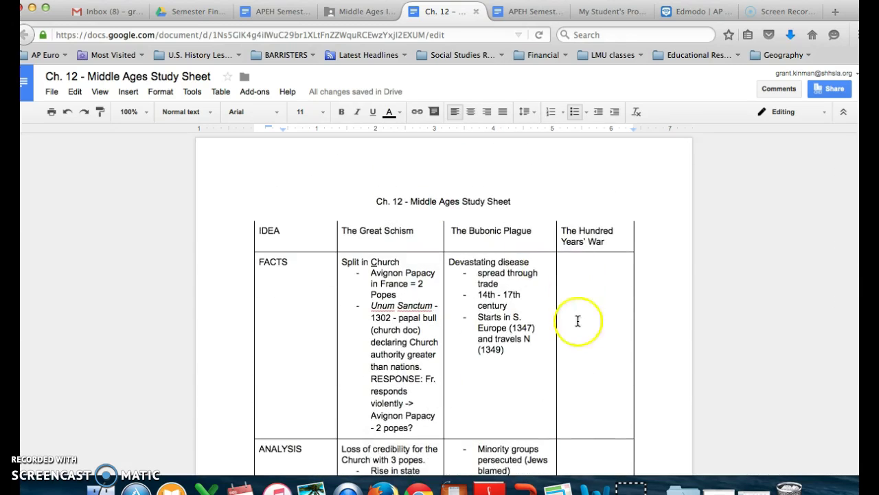
{"action": "scroll", "coordinate": [580, 412], "scroll_direction": "down", "scroll_amount": 7}
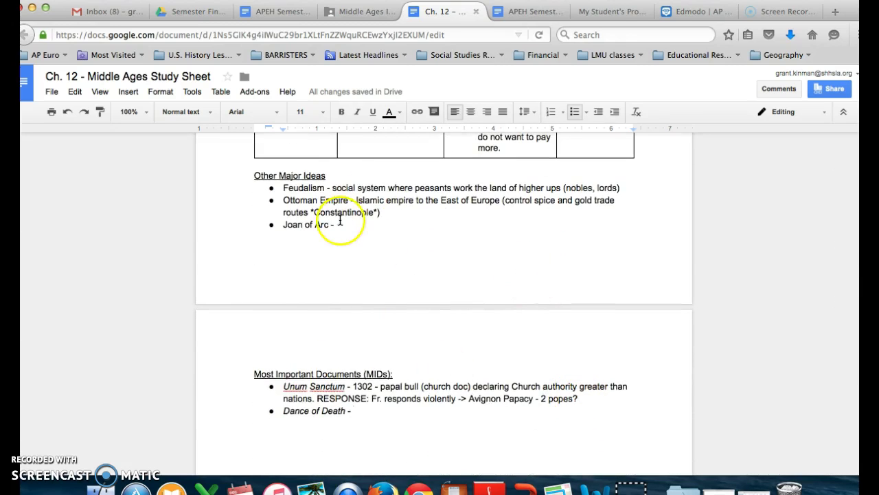
{"action": "left_click_drag", "start_coordinate": [338, 224], "coordinate": [243, 180]}
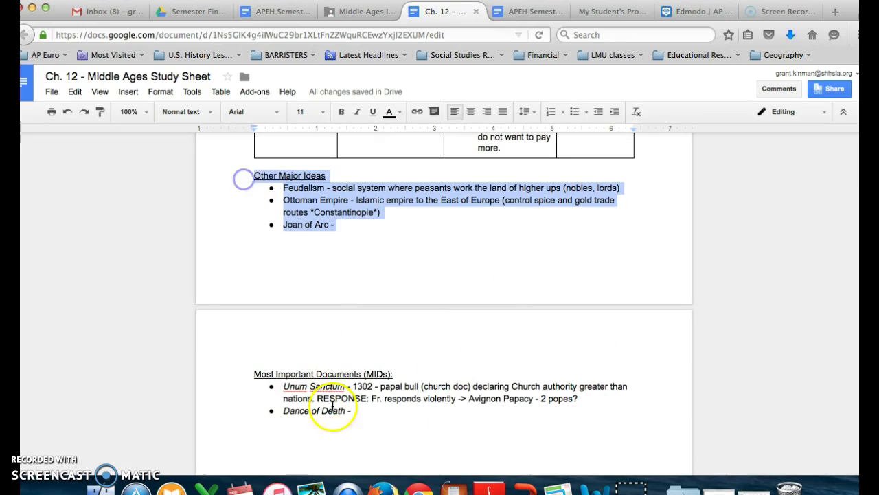
{"action": "left_click", "coordinate": [352, 434]}
Step: Review the MIDs list, then switch to the Middle Ages reading with the Agimet passage
{"action": "left_click_drag", "start_coordinate": [323, 391], "coordinate": [238, 368]}
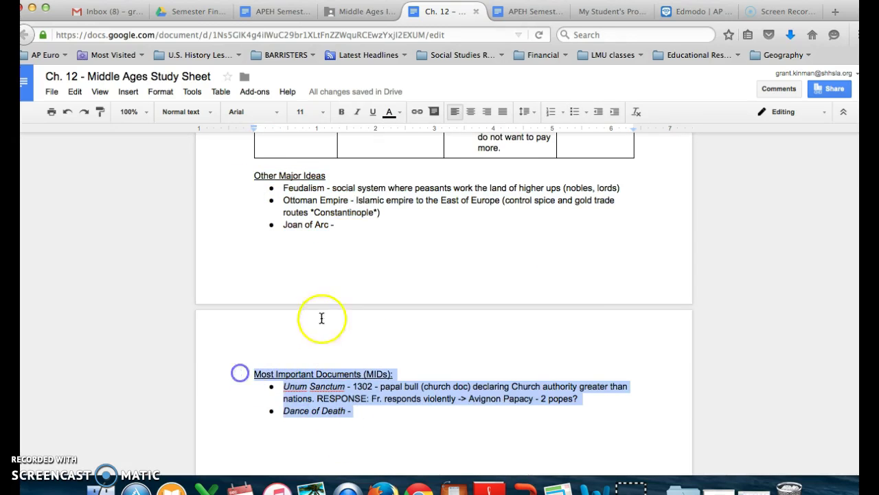
{"action": "left_click", "coordinate": [326, 313]}
{"action": "scroll", "coordinate": [337, 233], "scroll_direction": "up", "scroll_amount": 3}
{"action": "scroll", "coordinate": [338, 227], "scroll_direction": "up", "scroll_amount": 5}
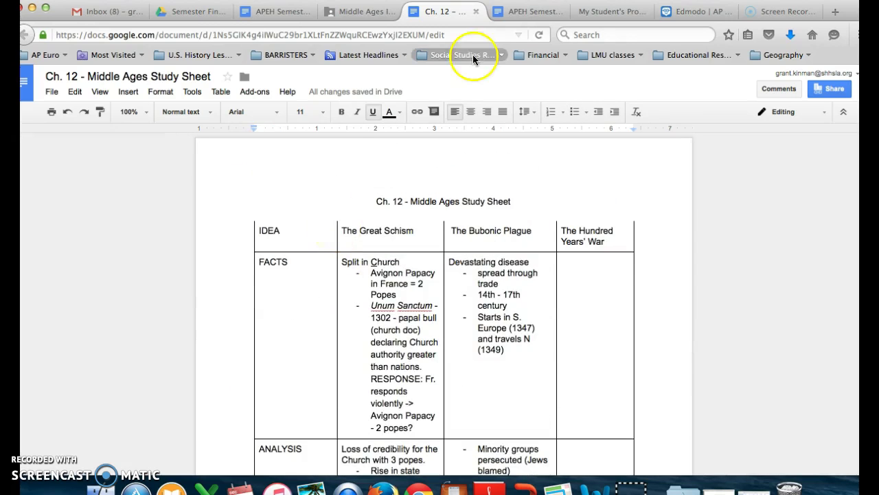
{"action": "left_click", "coordinate": [374, 14]}
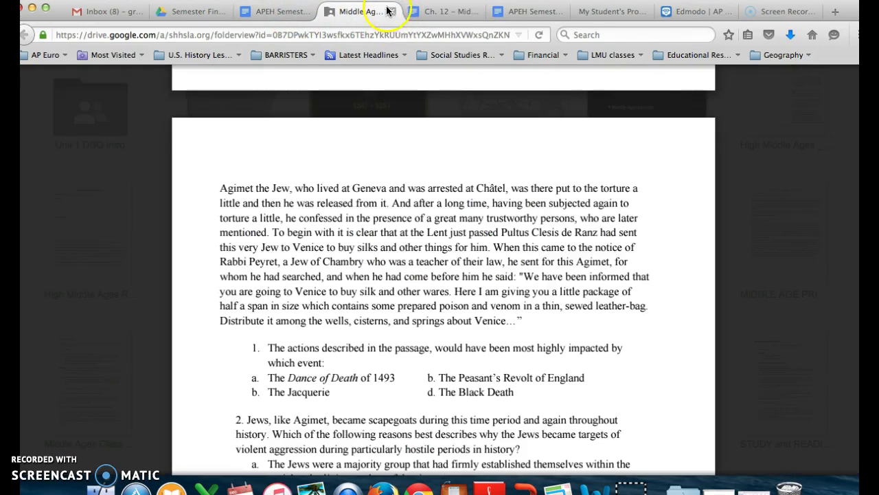
Step: Glance at Study Guide Pt. 2, then browse the other APEH Semester 1 Study Guide's chapters
{"action": "left_click", "coordinate": [524, 12]}
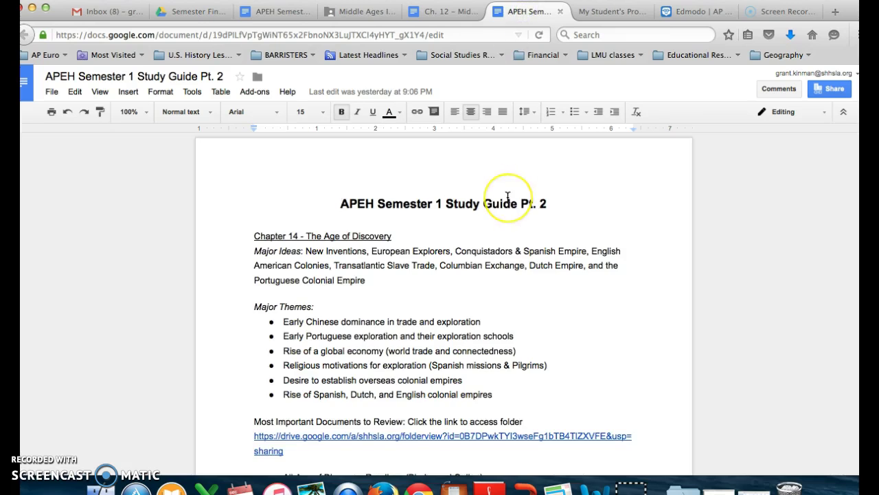
{"action": "scroll", "coordinate": [507, 196], "scroll_direction": "down", "scroll_amount": 10}
{"action": "scroll", "coordinate": [508, 196], "scroll_direction": "up", "scroll_amount": 10}
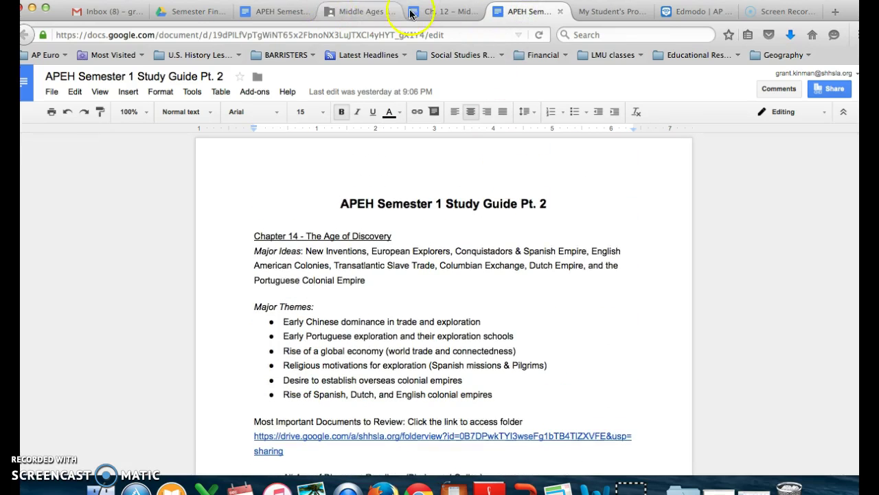
{"action": "left_click", "coordinate": [265, 15]}
{"action": "scroll", "coordinate": [347, 294], "scroll_direction": "down", "scroll_amount": 15}
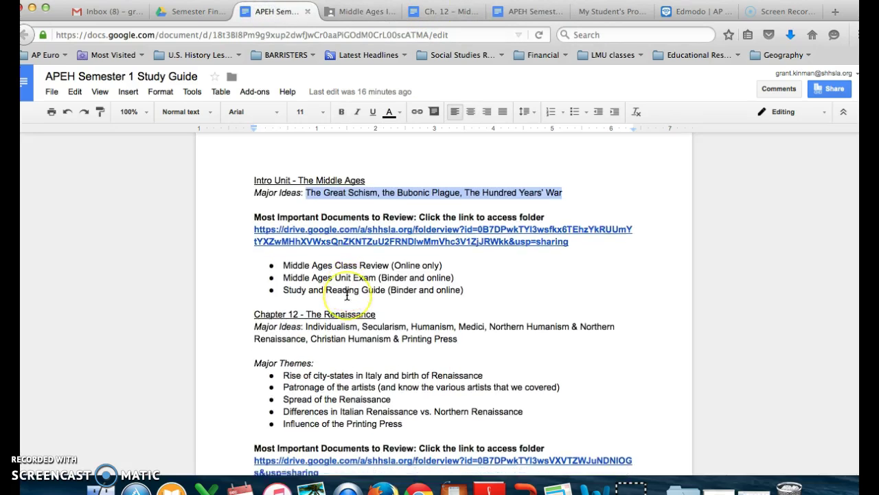
{"action": "scroll", "coordinate": [347, 294], "scroll_direction": "down", "scroll_amount": 6}
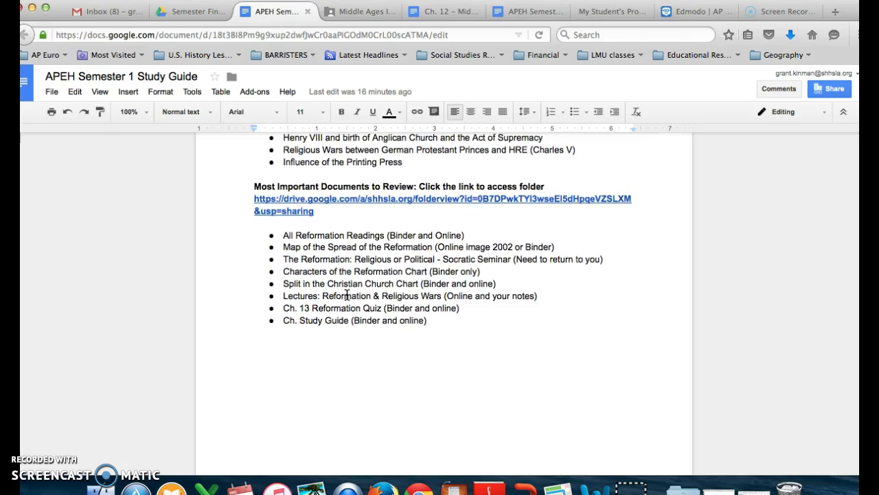
{"action": "scroll", "coordinate": [347, 295], "scroll_direction": "up", "scroll_amount": 10}
{"action": "scroll", "coordinate": [346, 294], "scroll_direction": "up", "scroll_amount": 12}
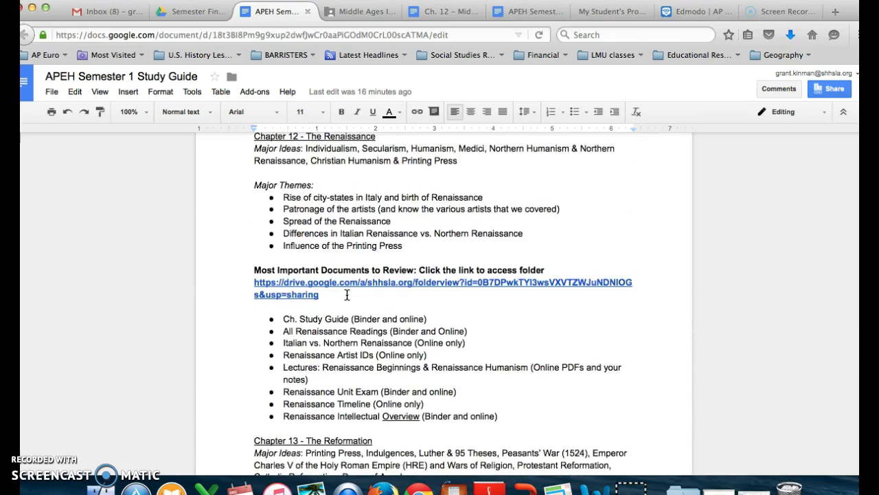
{"action": "scroll", "coordinate": [347, 294], "scroll_direction": "down", "scroll_amount": 1}
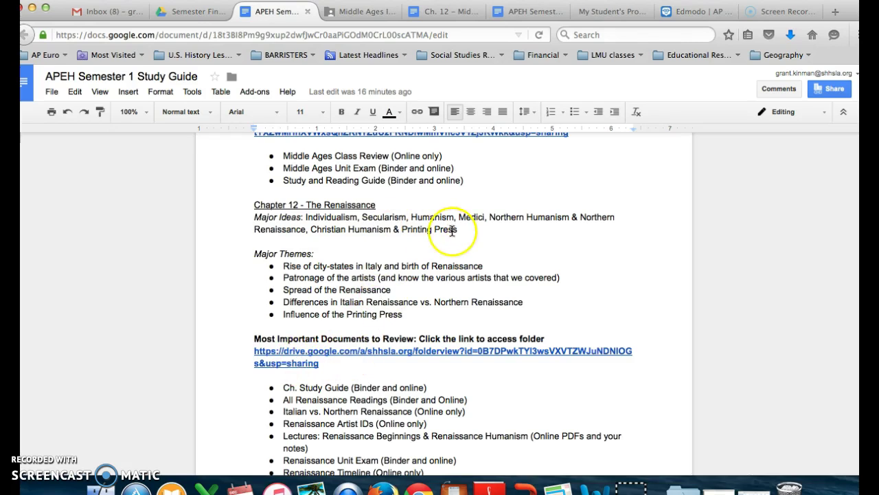
Step: Highlight the Chapter 12 Major Ideas list, read through the Renaissance section, then deselect it
{"action": "left_click_drag", "start_coordinate": [458, 230], "coordinate": [304, 222]}
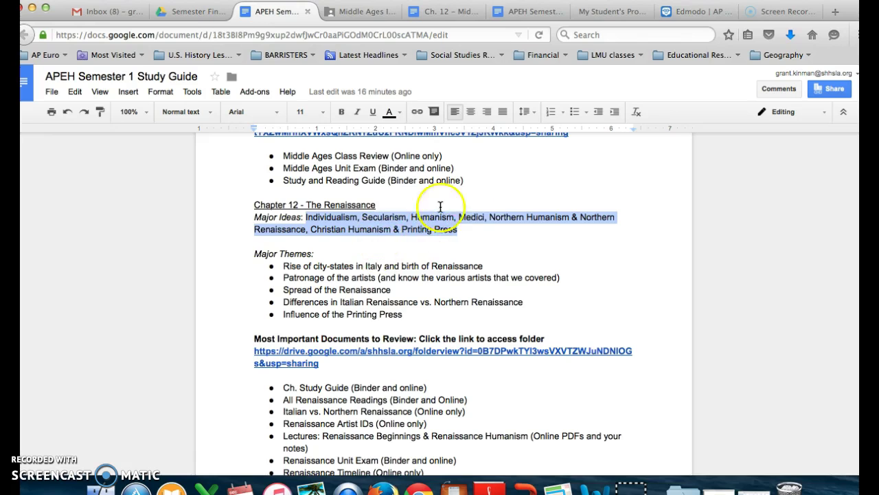
{"action": "scroll", "coordinate": [467, 249], "scroll_direction": "down", "scroll_amount": 1}
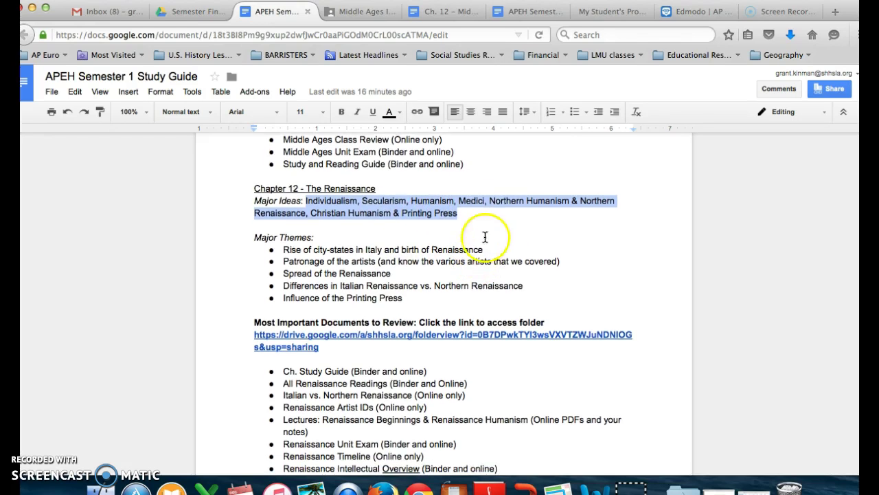
{"action": "scroll", "coordinate": [504, 212], "scroll_direction": "down", "scroll_amount": 3}
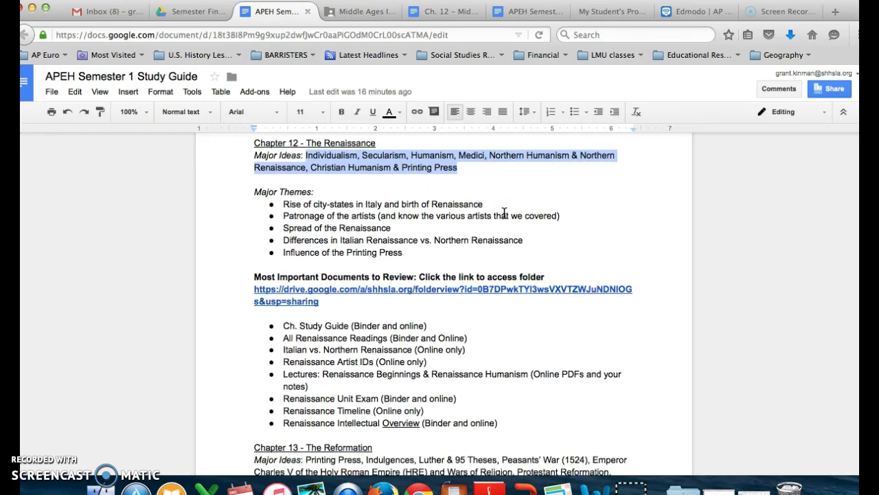
{"action": "scroll", "coordinate": [505, 211], "scroll_direction": "down", "scroll_amount": 2}
{"action": "scroll", "coordinate": [504, 212], "scroll_direction": "up", "scroll_amount": 5}
{"action": "left_click", "coordinate": [459, 217]}
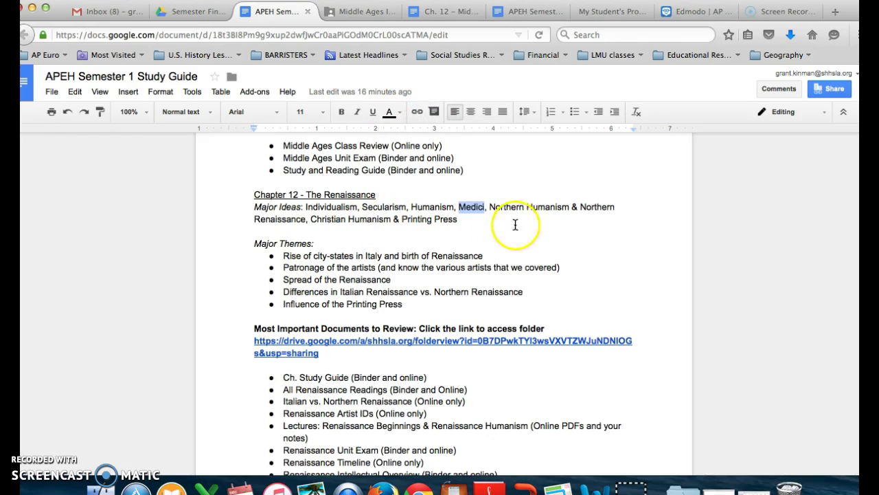
{"action": "left_click_drag", "start_coordinate": [570, 207], "coordinate": [492, 207]}
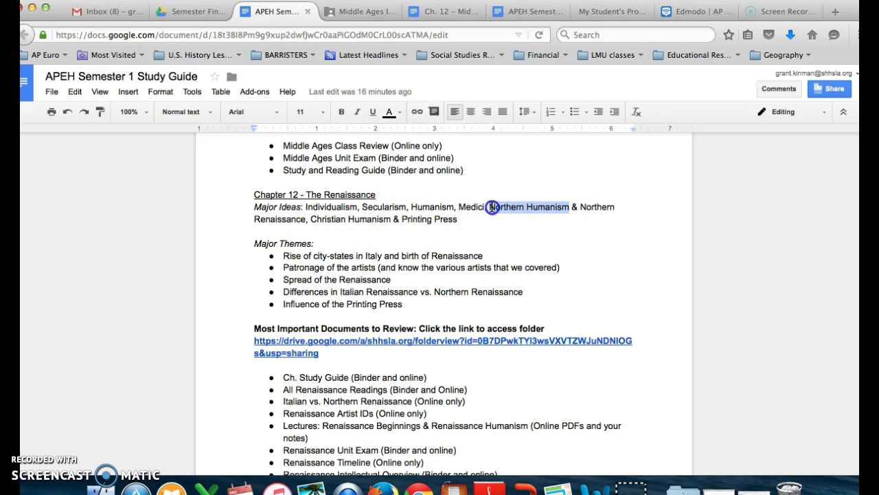
{"action": "scroll", "coordinate": [523, 223], "scroll_direction": "down", "scroll_amount": 1}
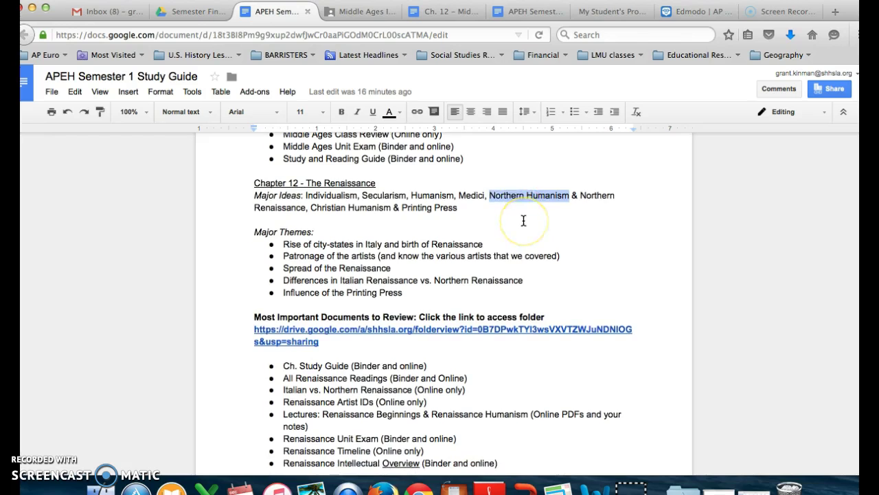
{"action": "scroll", "coordinate": [523, 221], "scroll_direction": "down", "scroll_amount": 3}
{"action": "scroll", "coordinate": [507, 218], "scroll_direction": "up", "scroll_amount": 3}
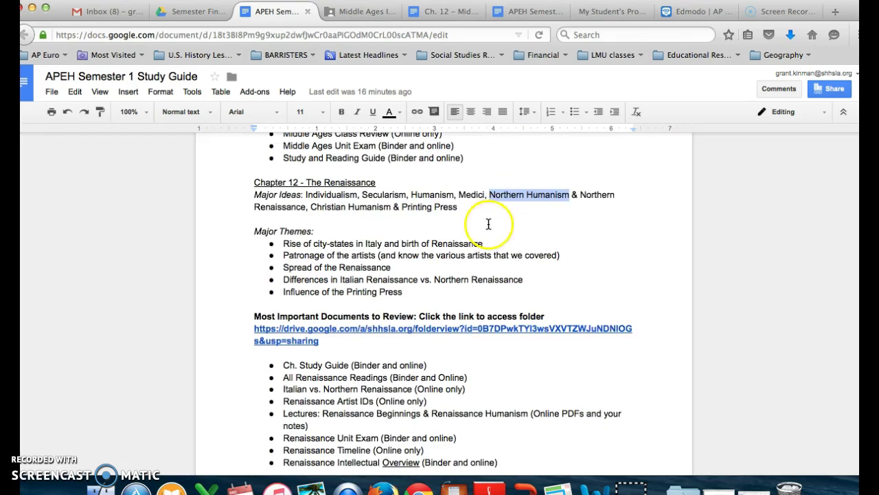
{"action": "left_click_drag", "start_coordinate": [459, 207], "coordinate": [318, 196]}
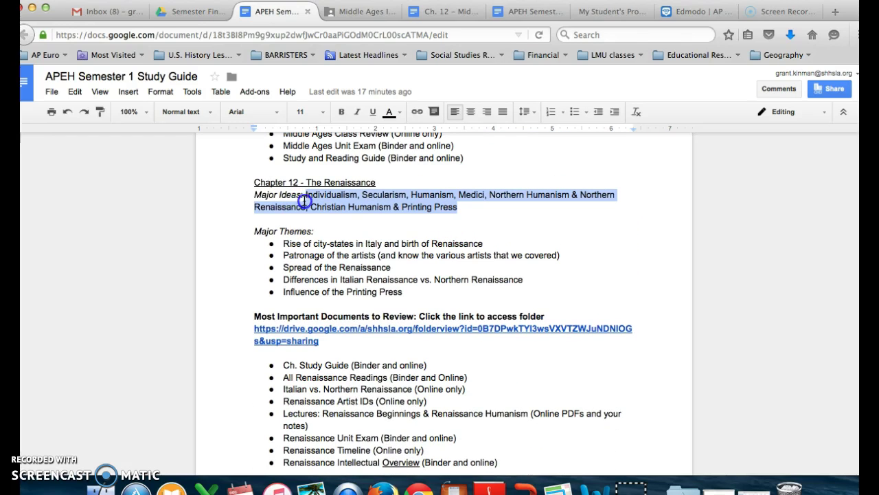
{"action": "scroll", "coordinate": [340, 299], "scroll_direction": "down", "scroll_amount": 5}
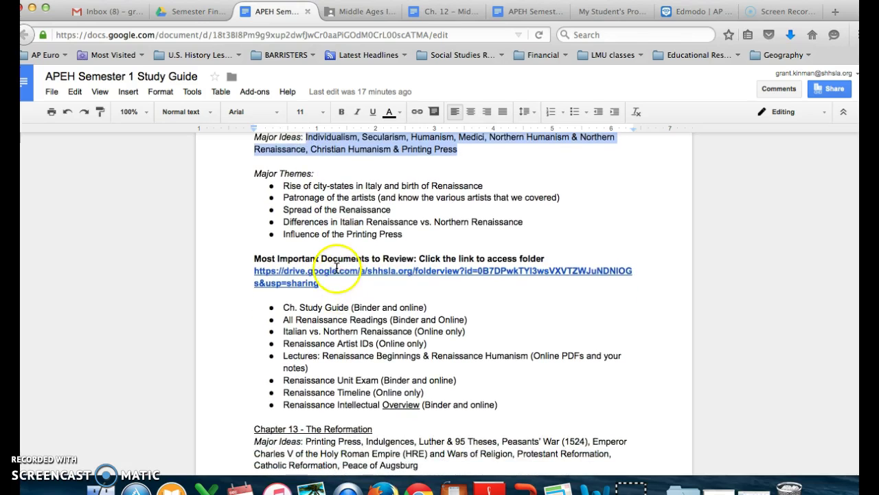
{"action": "scroll", "coordinate": [337, 268], "scroll_direction": "down", "scroll_amount": 3}
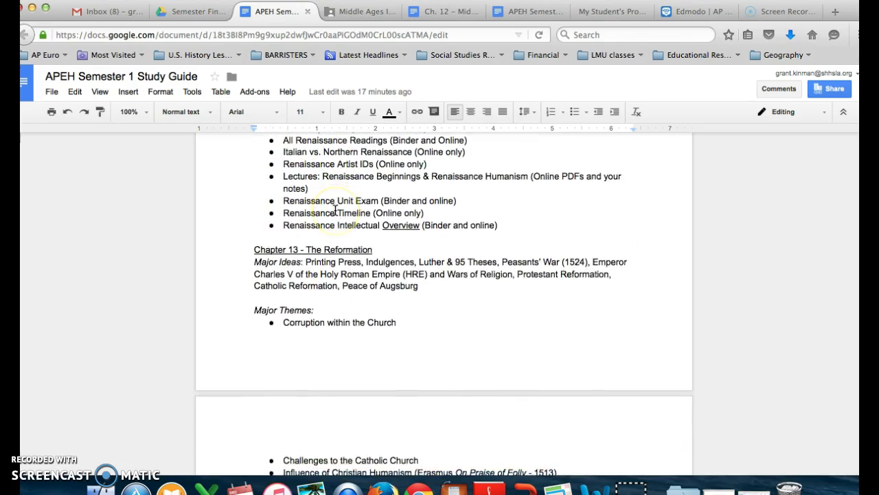
{"action": "scroll", "coordinate": [335, 209], "scroll_direction": "up", "scroll_amount": 2}
{"action": "scroll", "coordinate": [334, 210], "scroll_direction": "up", "scroll_amount": 2}
{"action": "left_click_drag", "start_coordinate": [501, 327], "coordinate": [289, 232]}
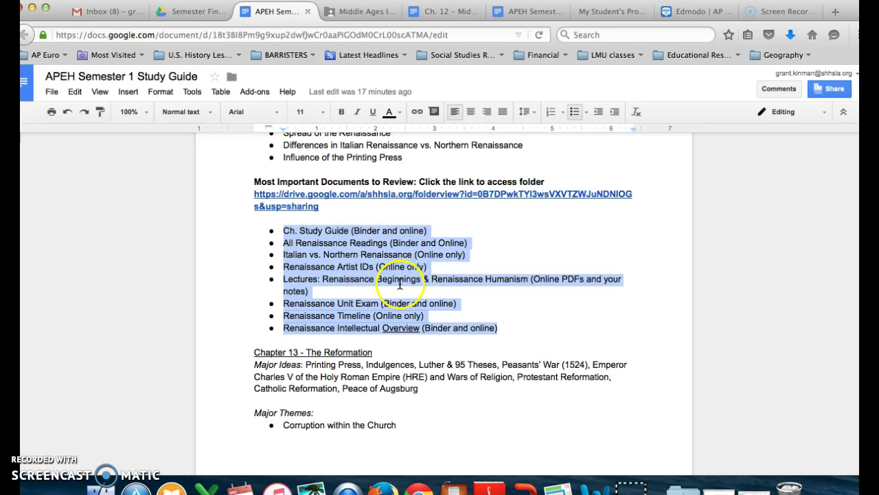
{"action": "scroll", "coordinate": [400, 284], "scroll_direction": "down", "scroll_amount": 1}
{"action": "scroll", "coordinate": [437, 292], "scroll_direction": "down", "scroll_amount": 6}
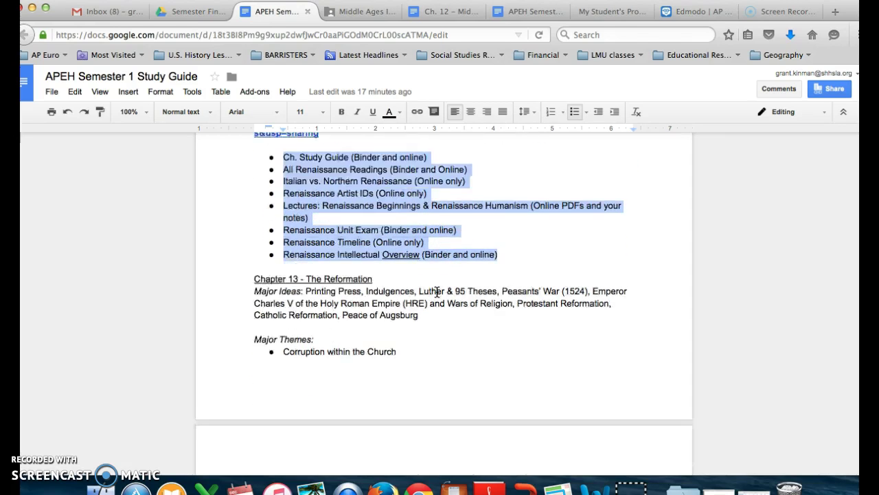
{"action": "scroll", "coordinate": [437, 292], "scroll_direction": "down", "scroll_amount": 10}
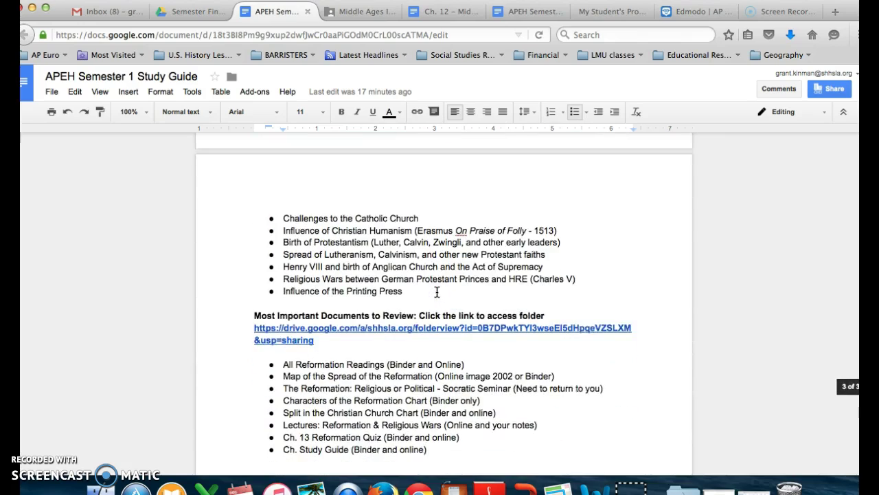
{"action": "scroll", "coordinate": [437, 292], "scroll_direction": "down", "scroll_amount": 7}
{"action": "scroll", "coordinate": [437, 292], "scroll_direction": "up", "scroll_amount": 20}
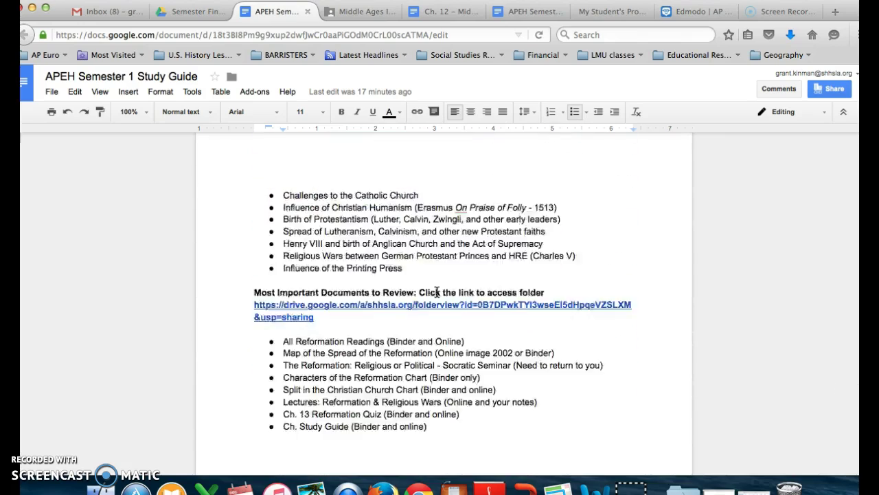
{"action": "scroll", "coordinate": [436, 292], "scroll_direction": "up", "scroll_amount": 1}
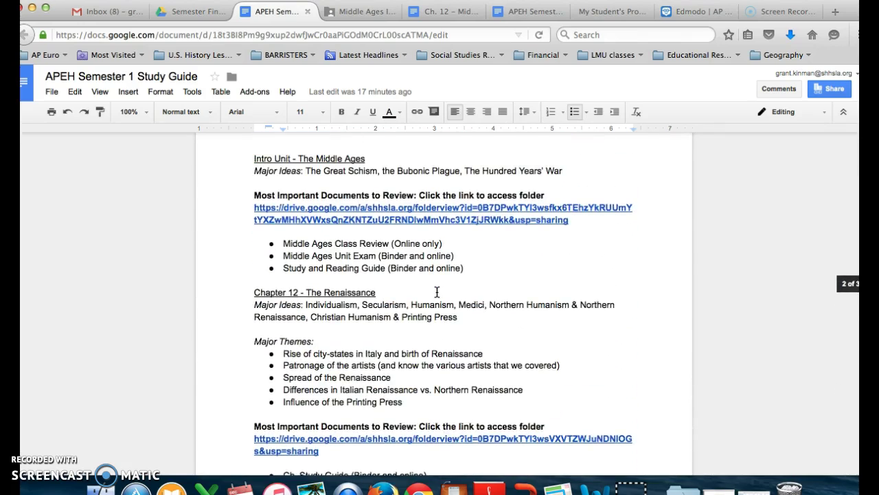